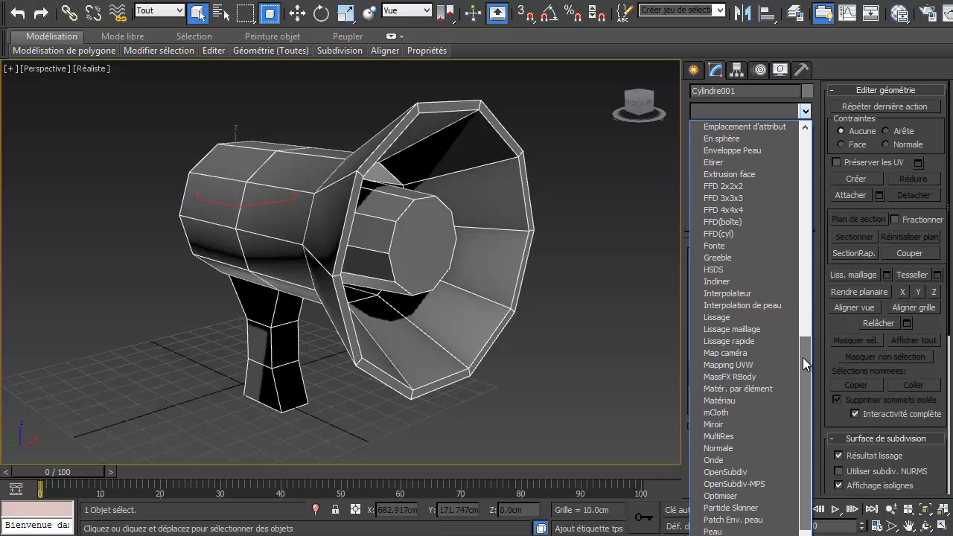
Apply a Lissage rapide modifier to the megaphone with Affichage isolignes enabled and Itérations set to 3
click(744, 342)
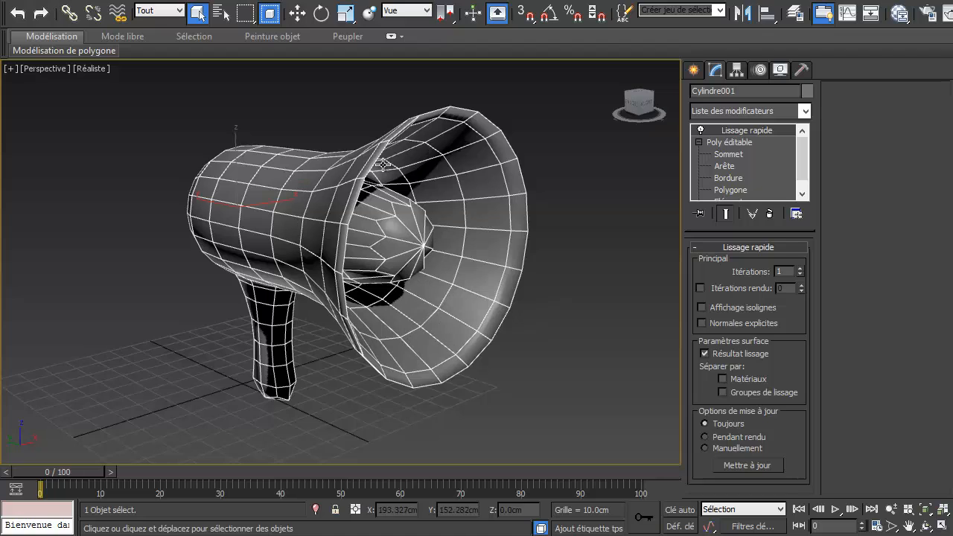
click(727, 309)
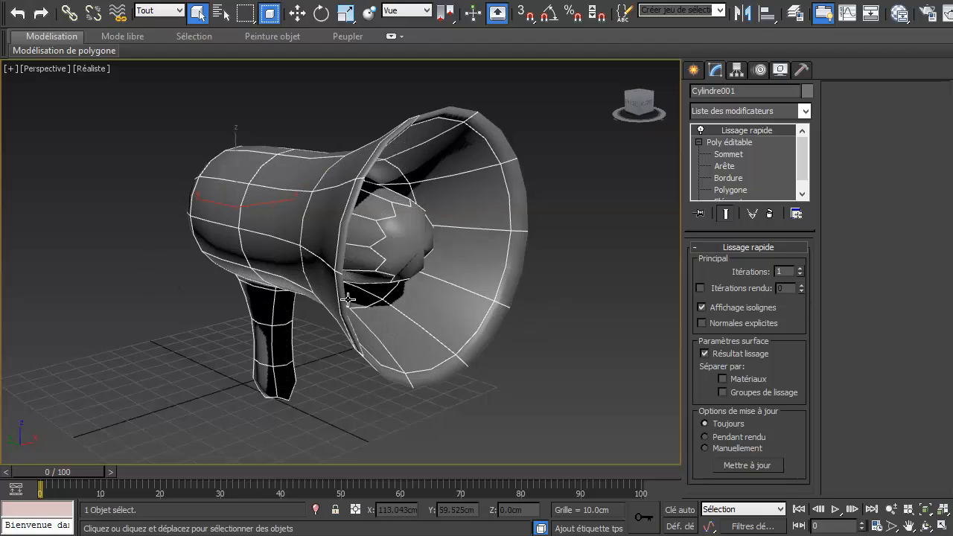
click(800, 268)
click(801, 269)
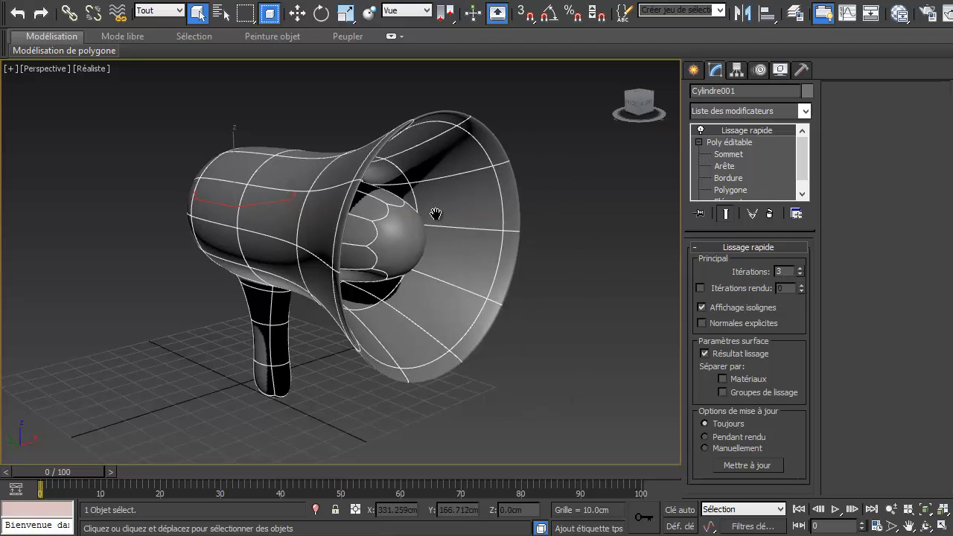
middle_drag(436, 213, 413, 205)
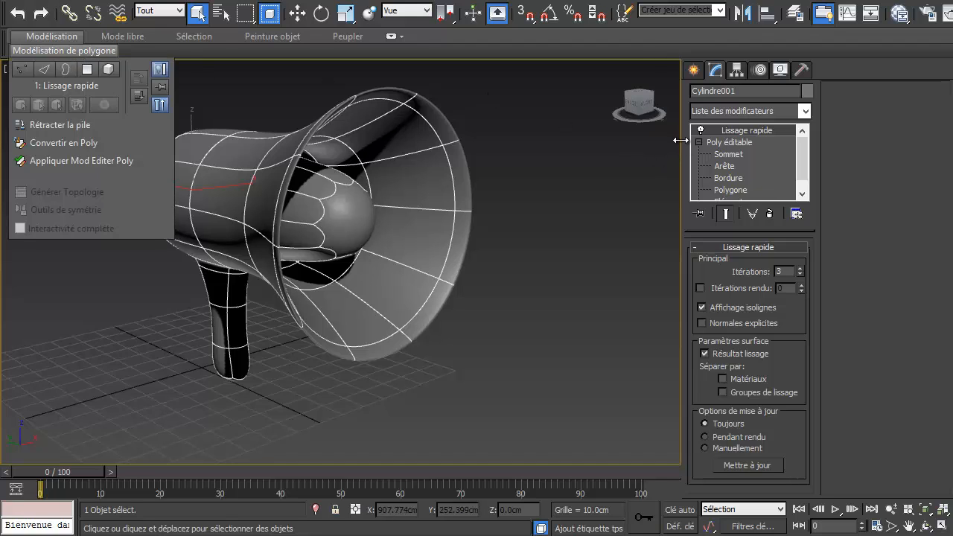
click(725, 145)
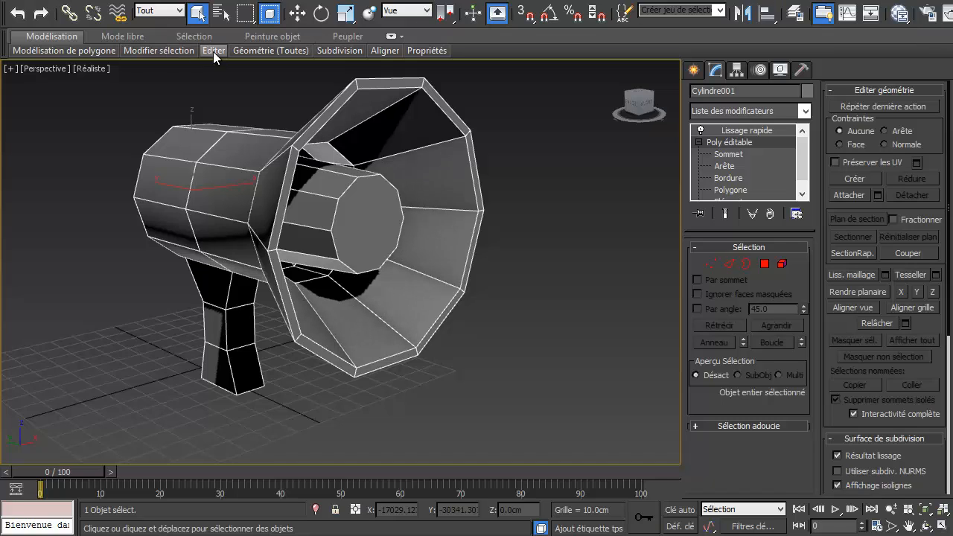
mouse_move(213, 52)
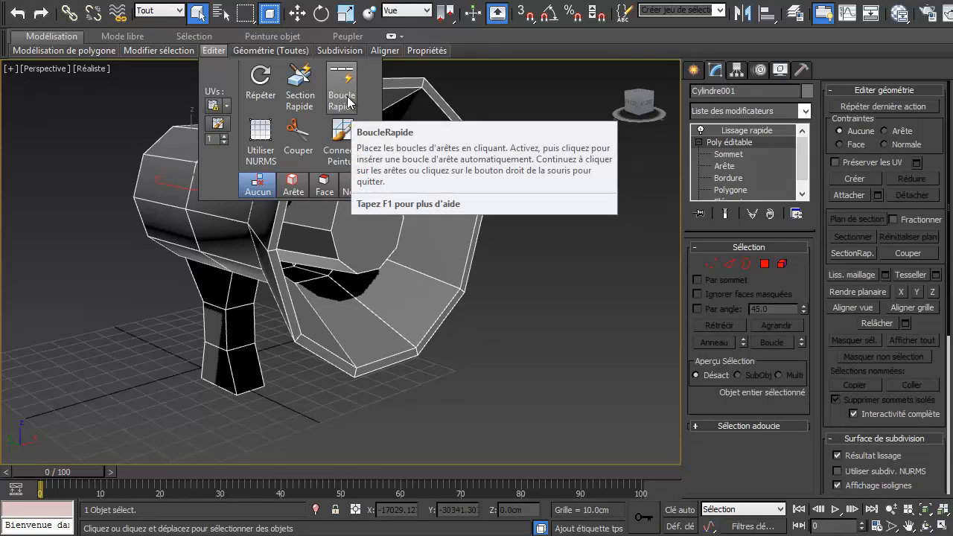
click(577, 287)
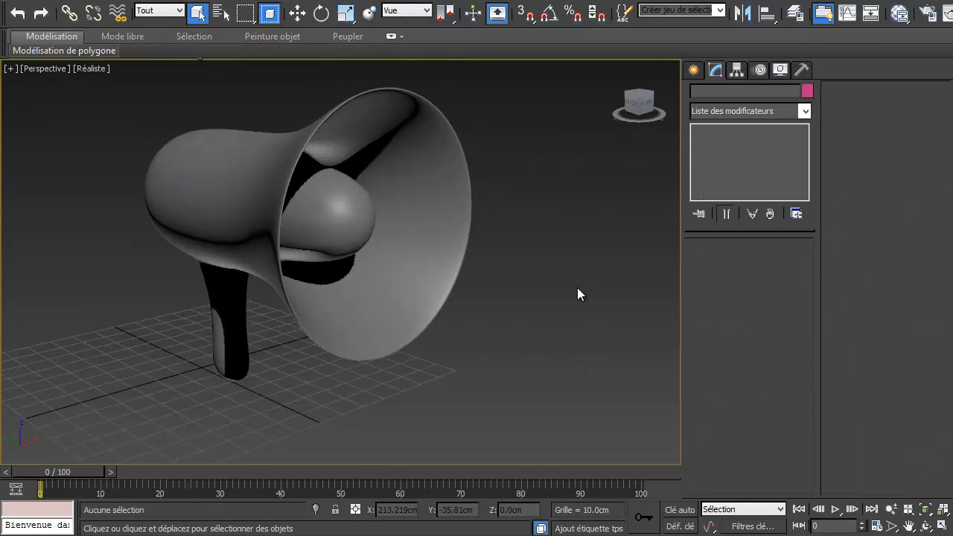
click(376, 180)
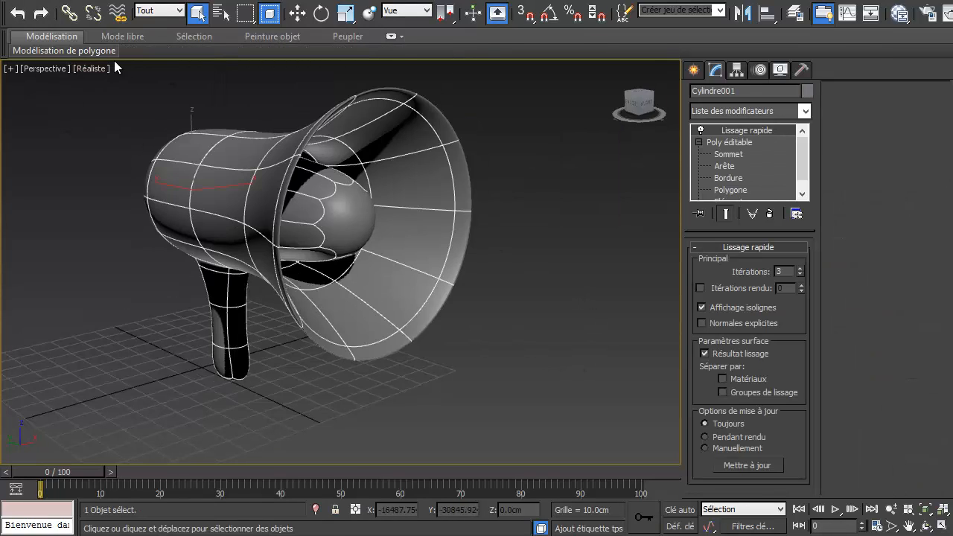
At the Poly éditable level, insert a BoucleRapide edge loop inside the horn close to the rim's inner edge
click(742, 144)
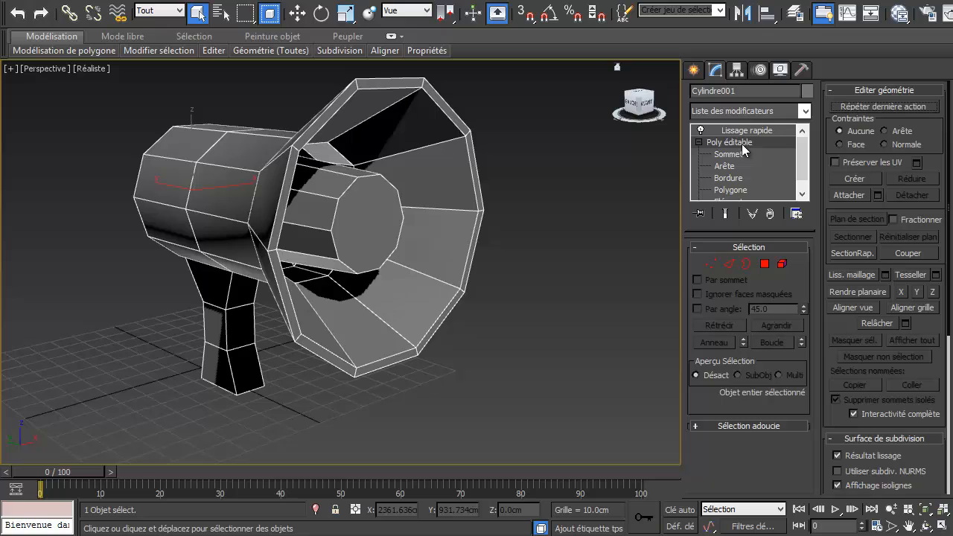
mouse_move(213, 50)
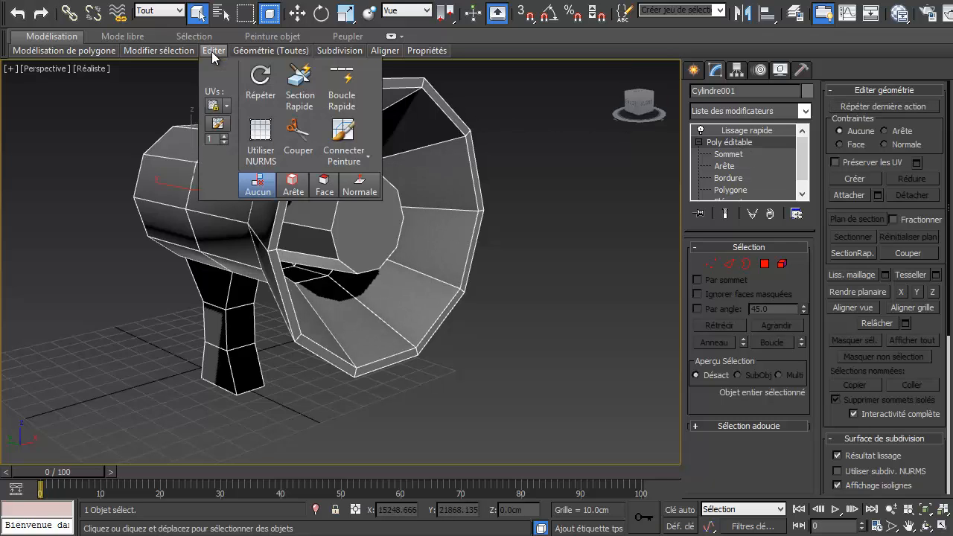
click(343, 103)
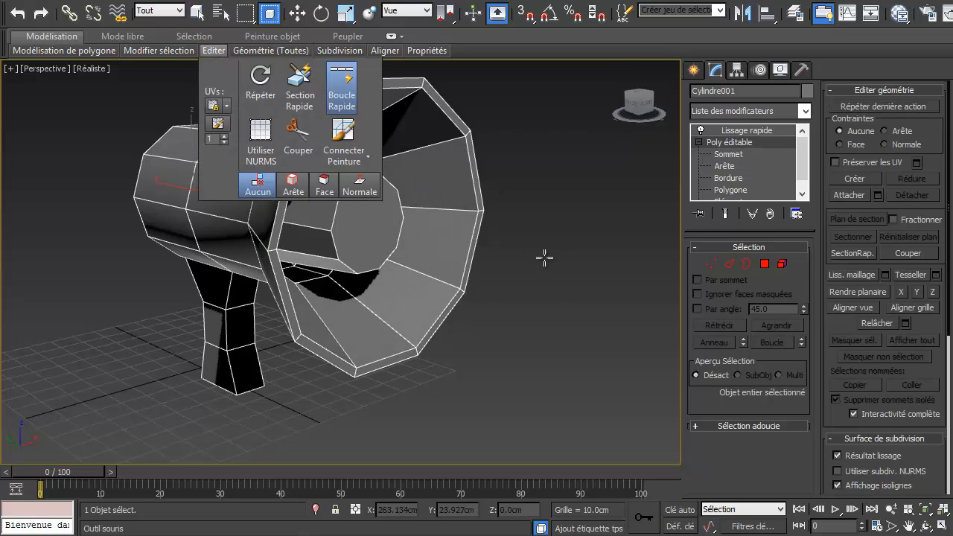
middle_drag(544, 257, 568, 284)
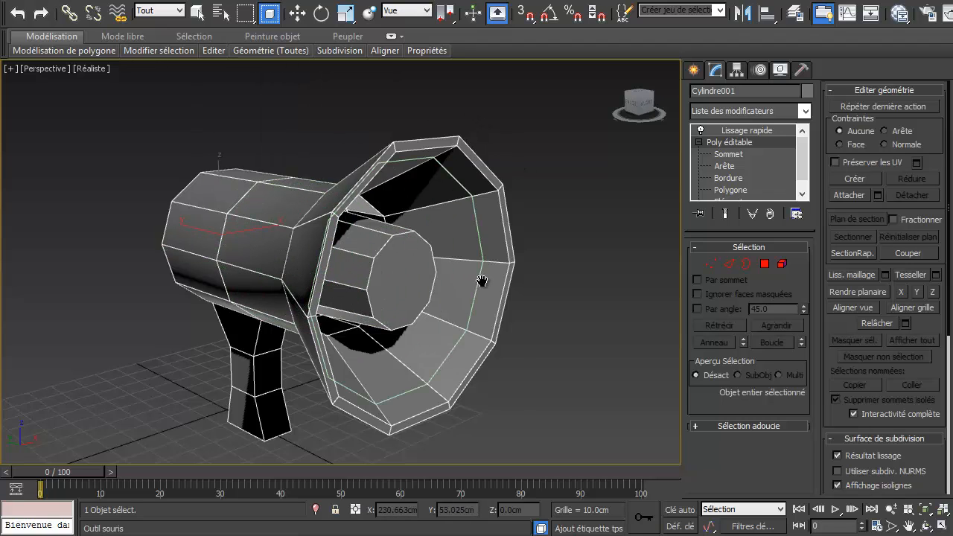
middle_drag(487, 283, 431, 261)
scroll(430, 260, up, 5)
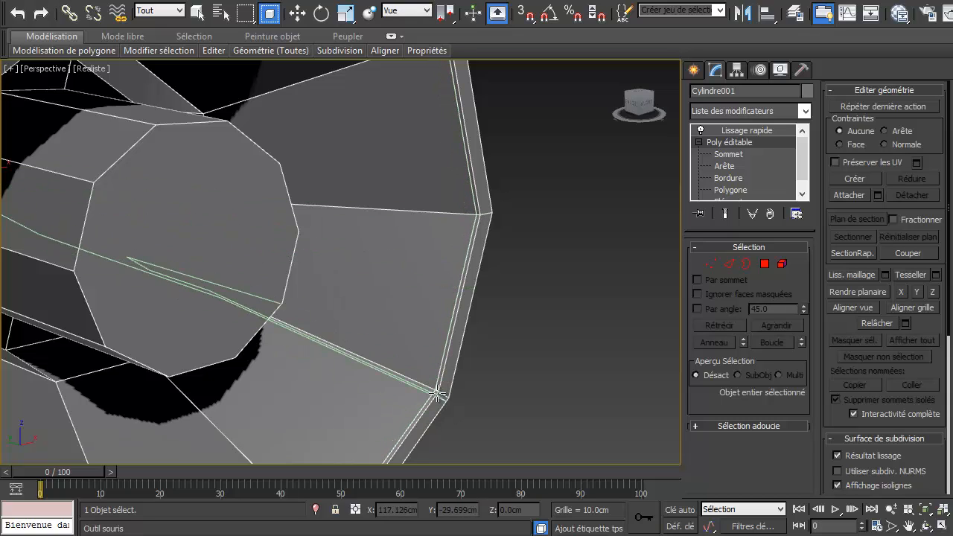
middle_drag(572, 212, 461, 249)
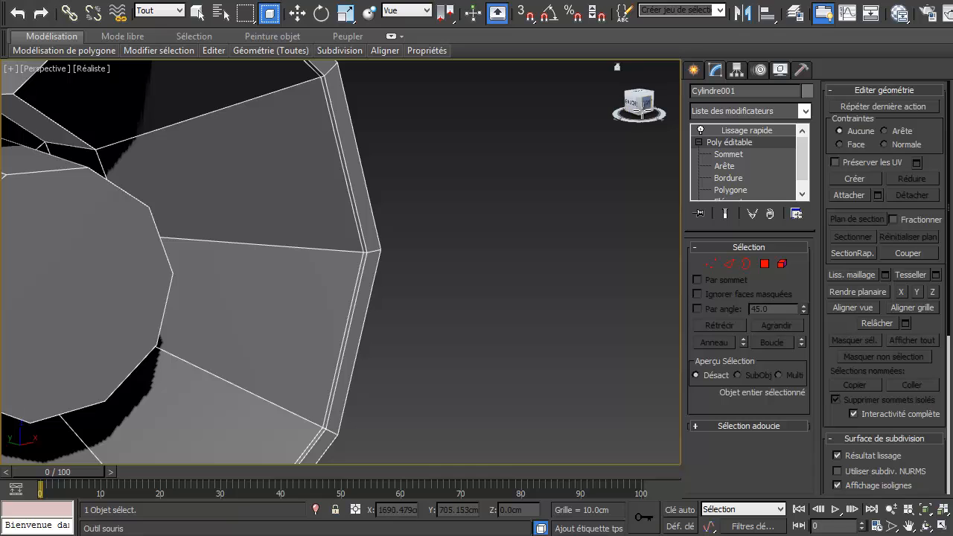
Insert an edge loop on the front face of the rim close to its inner edge and preview the smoothed result
drag(642, 110, 601, 114)
scroll(300, 287, up, 2)
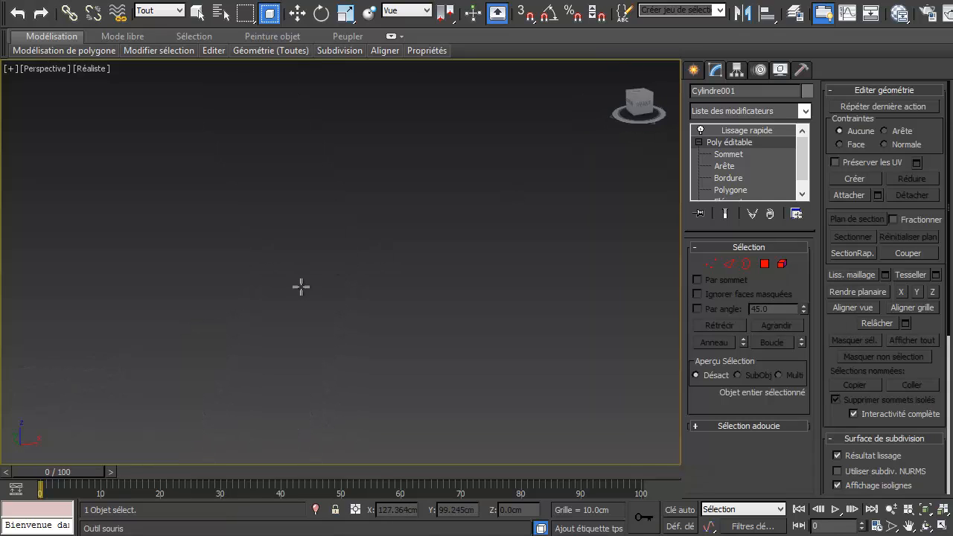
scroll(300, 293, down, 2)
middle_drag(346, 305, 359, 303)
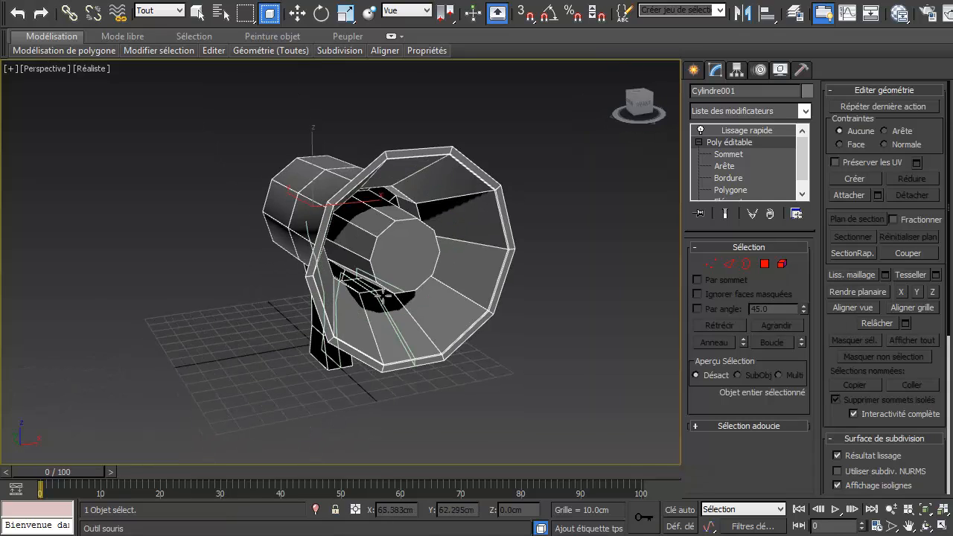
scroll(383, 317, up, 2)
scroll(553, 395, up, 1)
middle_drag(554, 398, 528, 222)
scroll(499, 253, up, 2)
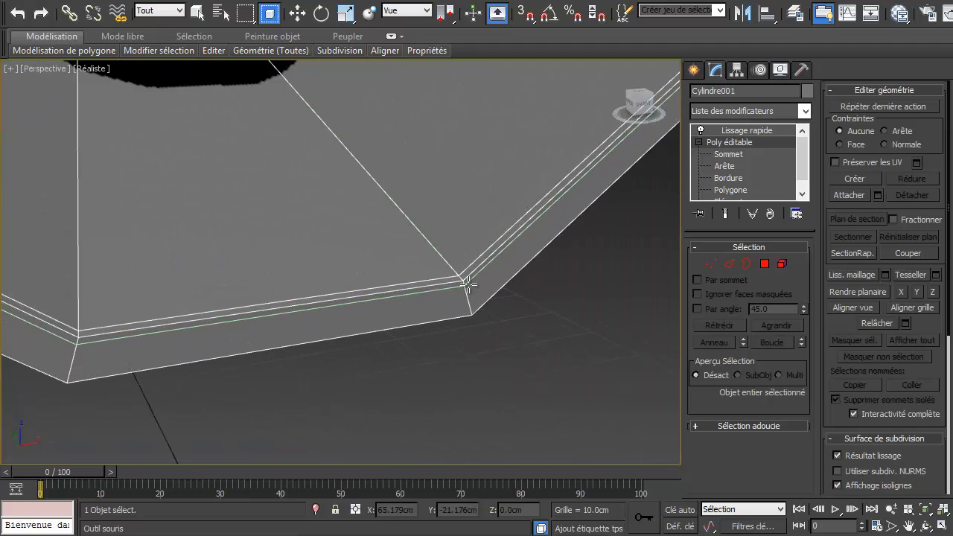
click(464, 296)
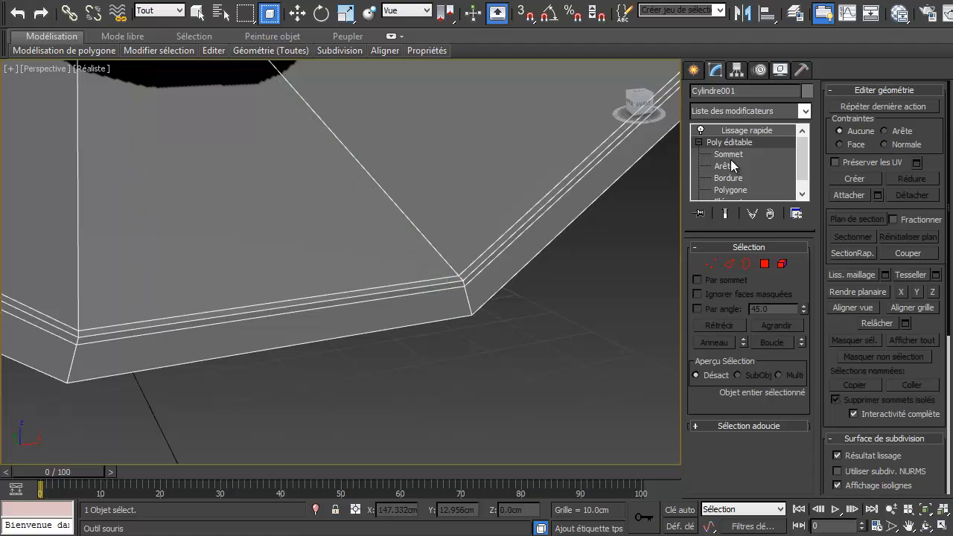
click(725, 213)
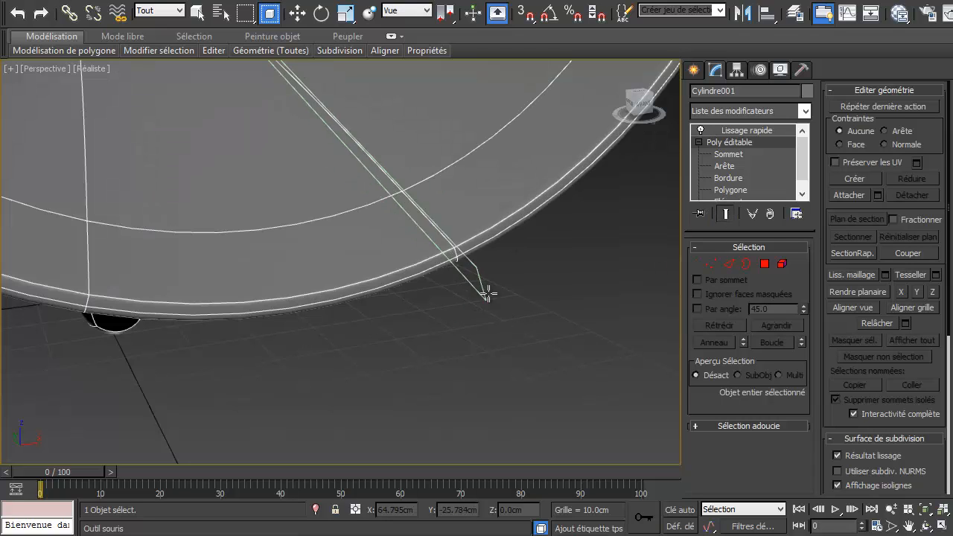
Turn off the smoothed preview and insert an edge loop on the front face of the rim close to its outer edge
click(726, 213)
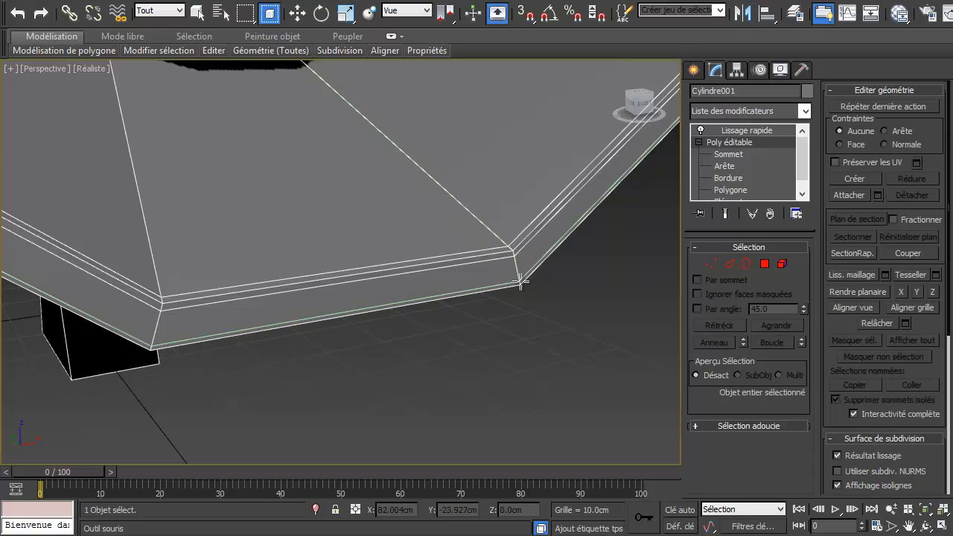
click(521, 283)
right_click(568, 340)
Insert a BoucleRapide edge loop on the outer surface of the horn right behind the rim
alt+middle_drag(536, 318, 438, 442)
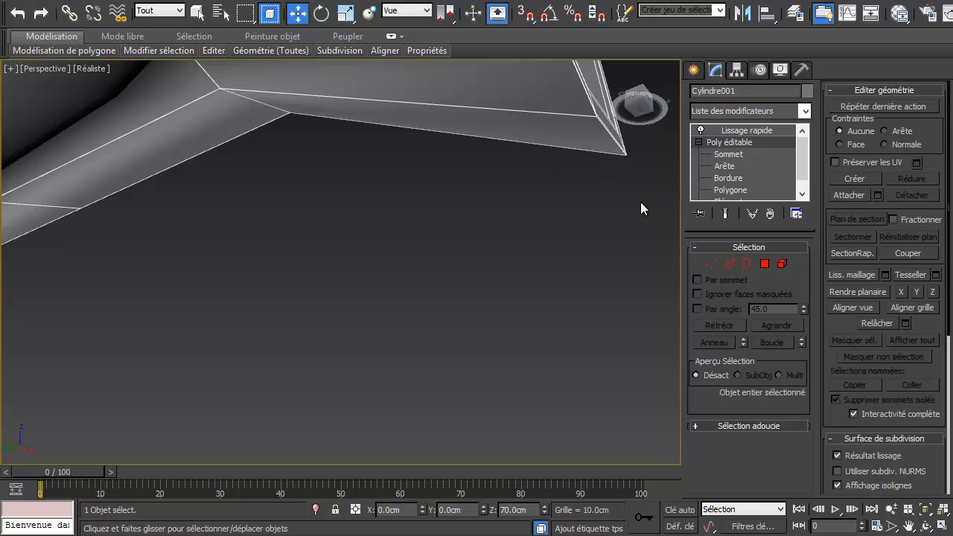
mouse_move(214, 53)
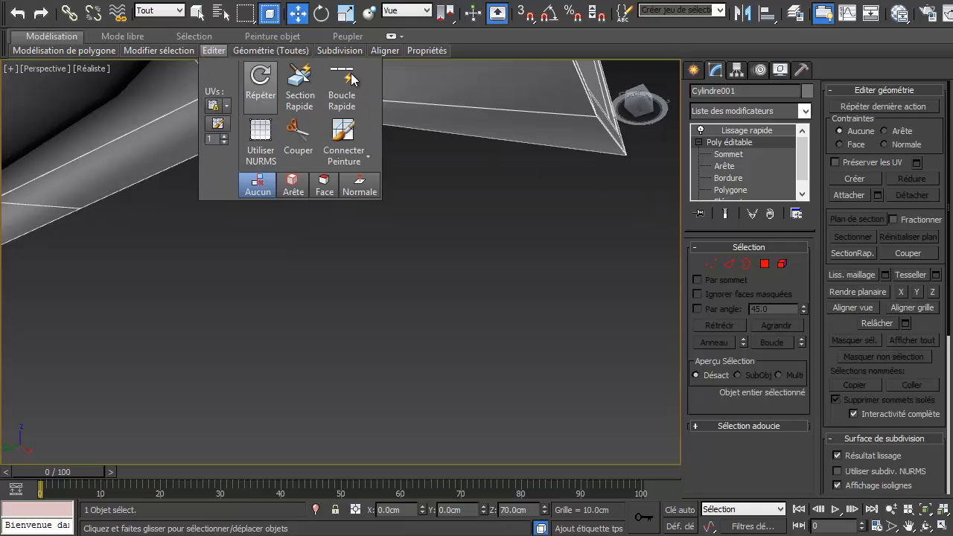
click(345, 83)
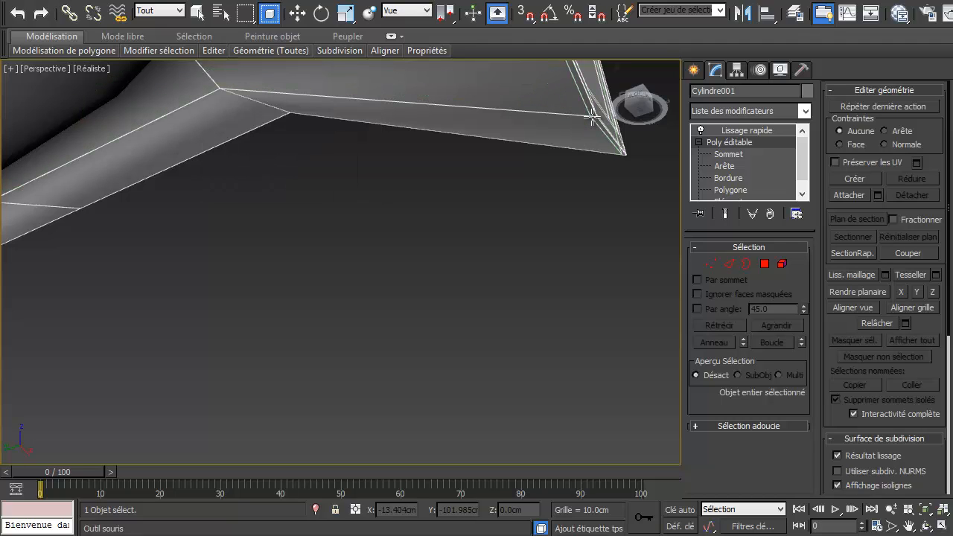
key(w)
scroll(577, 212, down, 6)
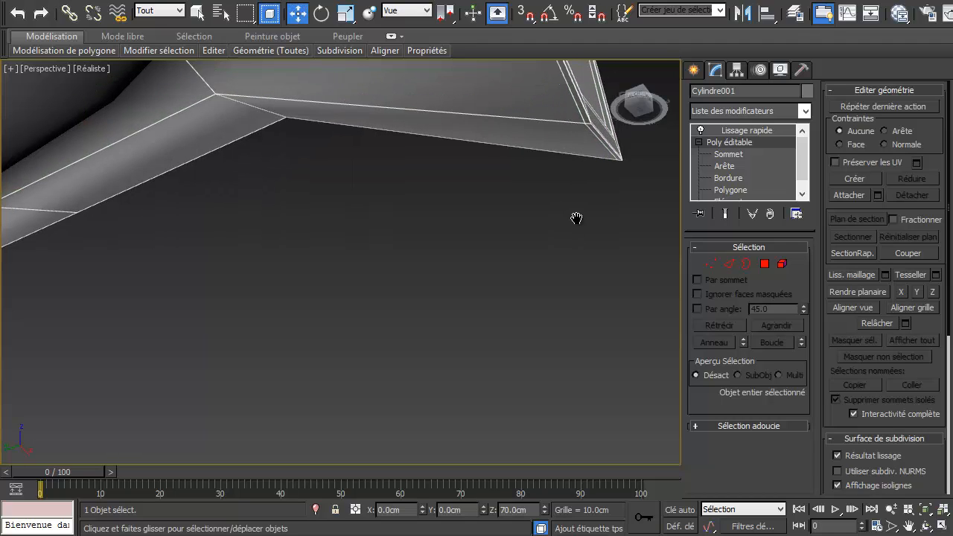
alt+middle_drag(541, 190, 449, 356)
Return to the Lissage rapide level, deselect the megaphone and examine the smoothed rim from several angles
click(737, 131)
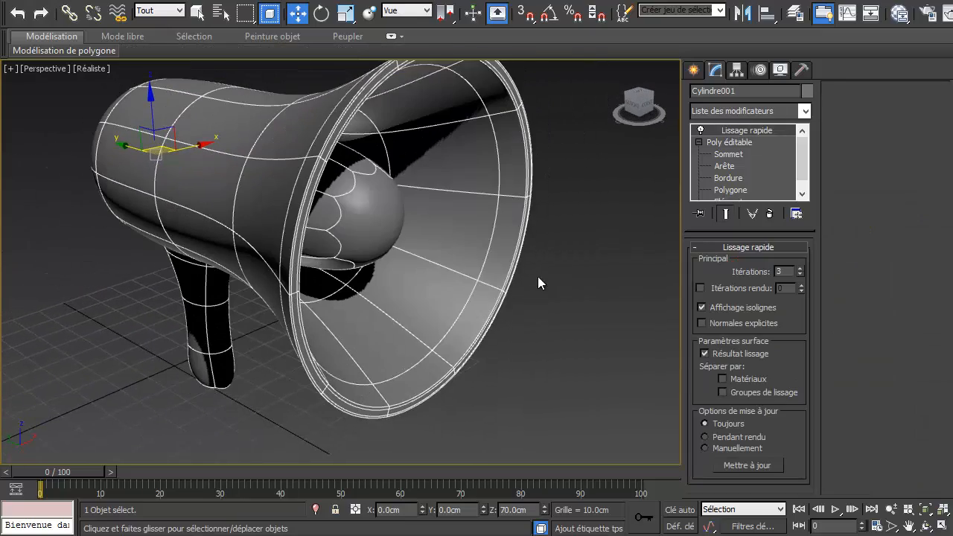
alt+middle_drag(538, 276, 551, 322)
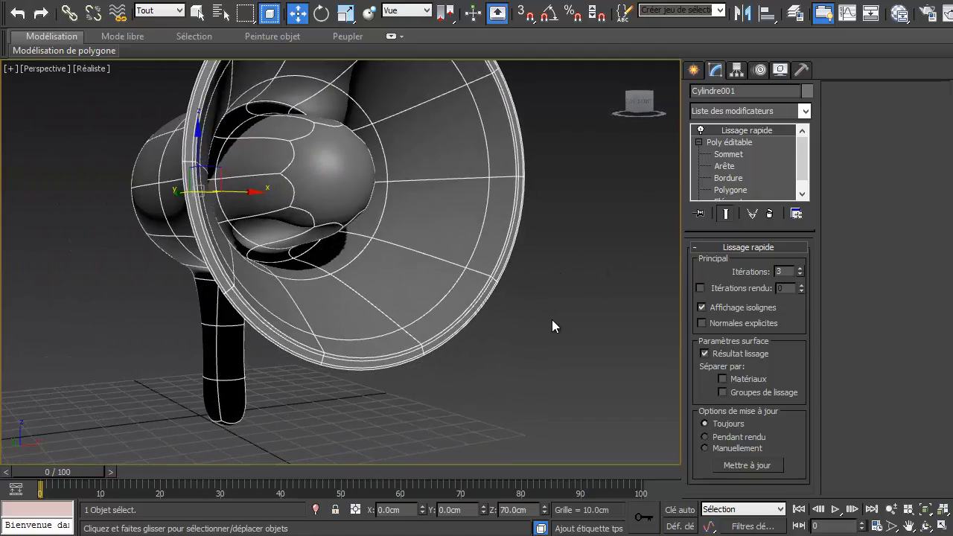
click(552, 321)
alt+middle_drag(523, 358, 549, 342)
scroll(510, 269, up, 5)
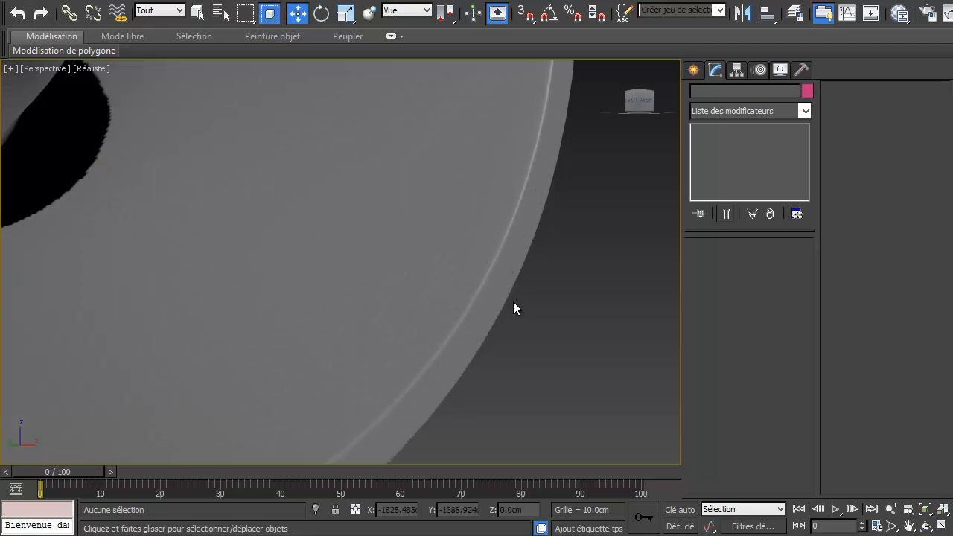
scroll(484, 258, down, 2)
scroll(479, 258, down, 4)
alt+middle_drag(452, 276, 530, 204)
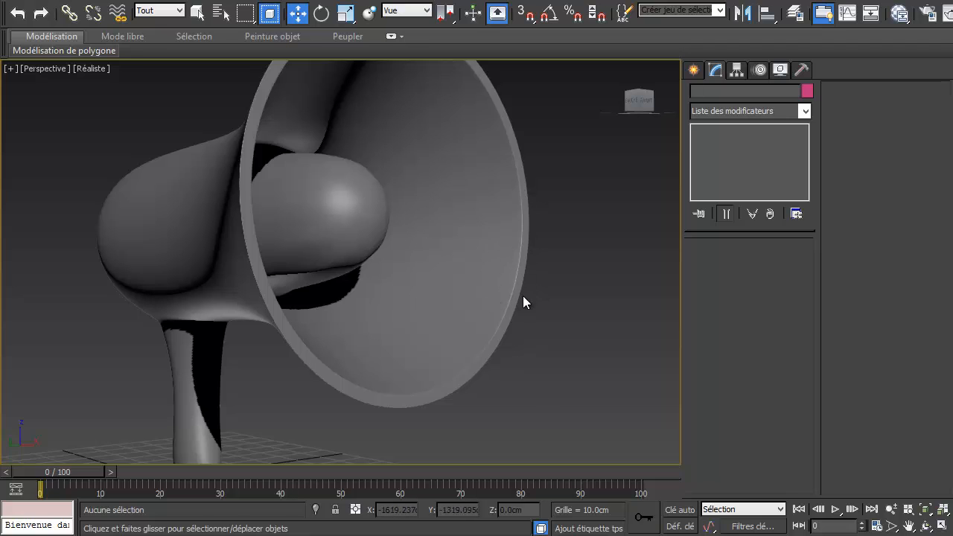
alt+middle_drag(523, 295, 565, 334)
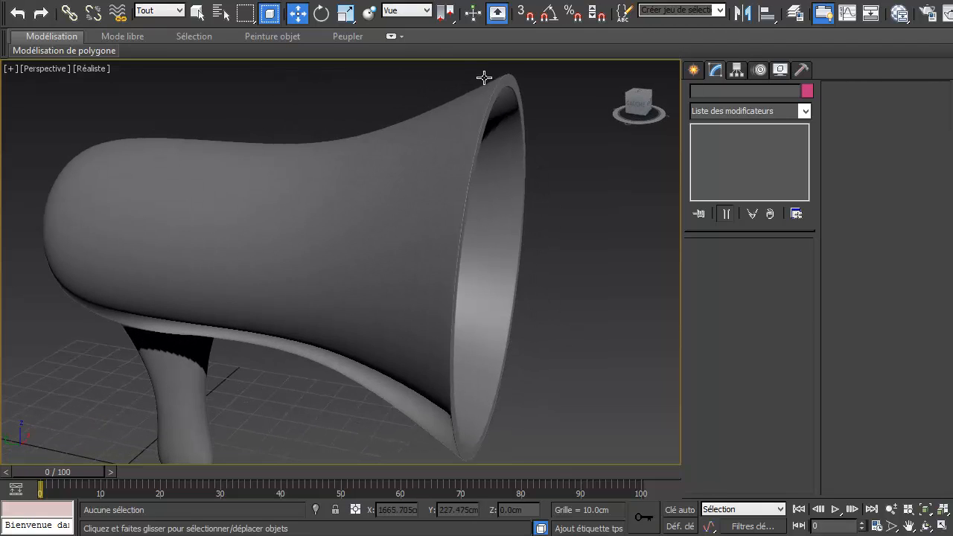
At the Poly éditable level, insert a BoucleRapide edge loop around the middle of the horn's flared outer surface
click(423, 221)
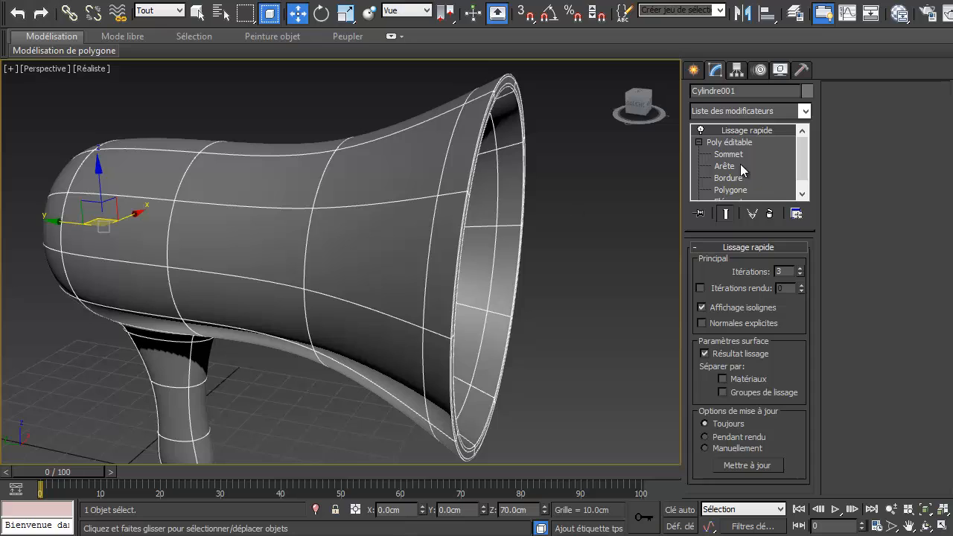
click(729, 142)
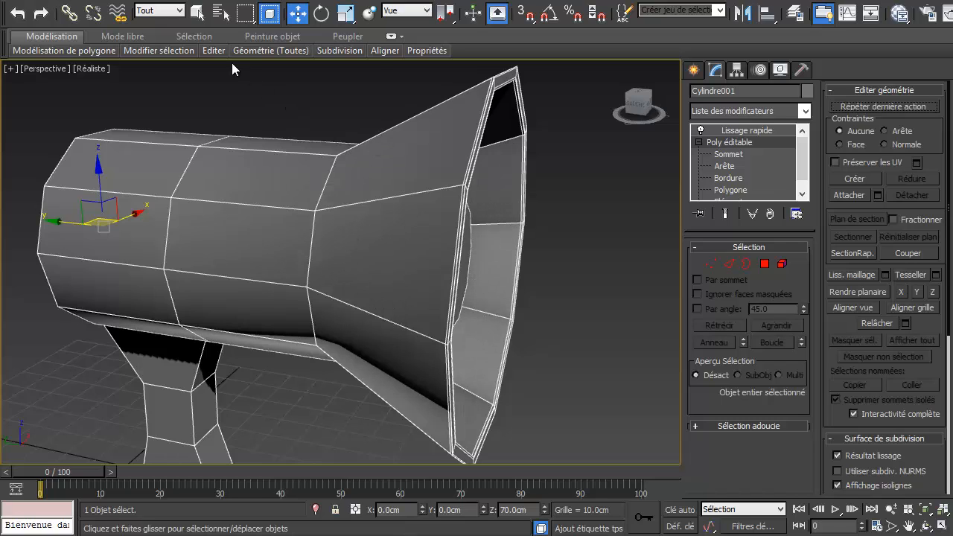
mouse_move(214, 51)
click(342, 87)
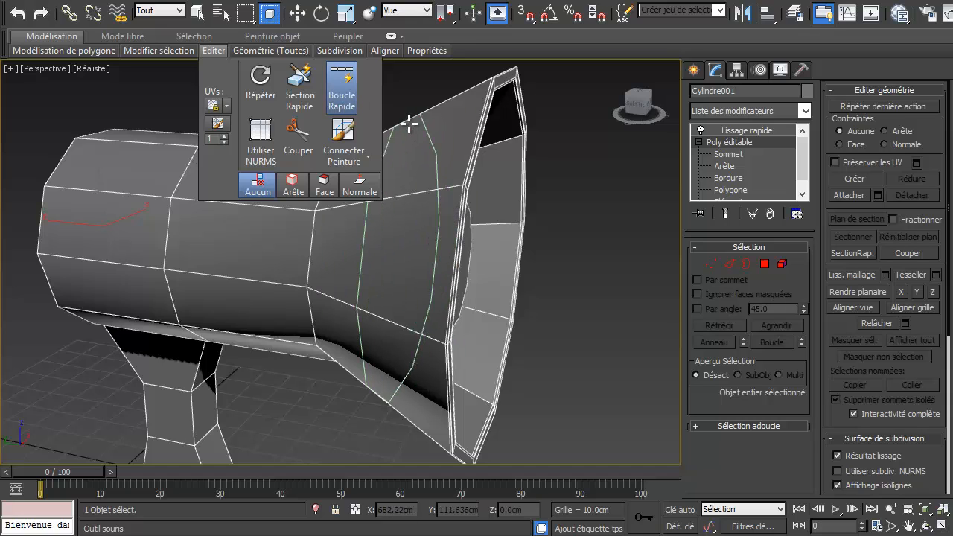
click(410, 123)
alt+middle_drag(421, 135, 503, 188)
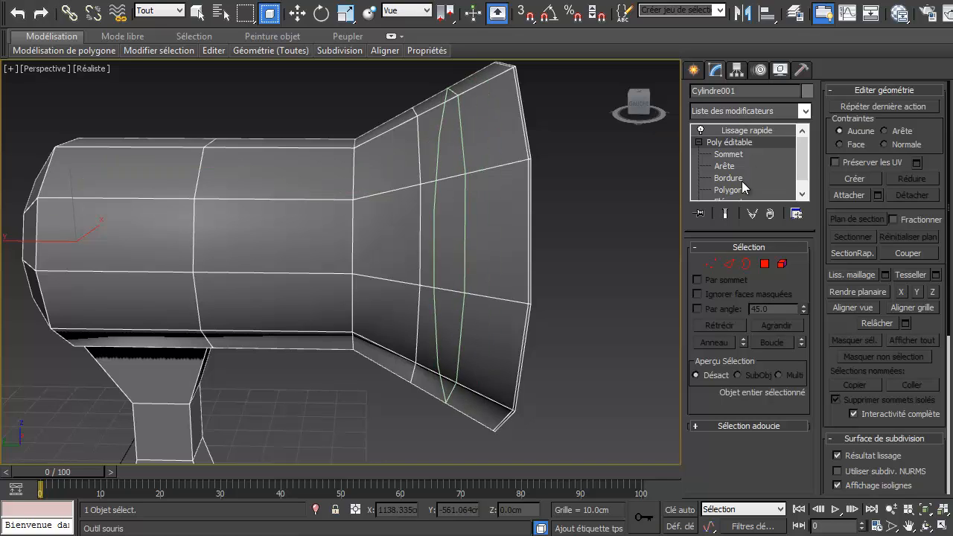
Show the smoothed end result, exit BoucleRapide and deselect the megaphone
click(726, 214)
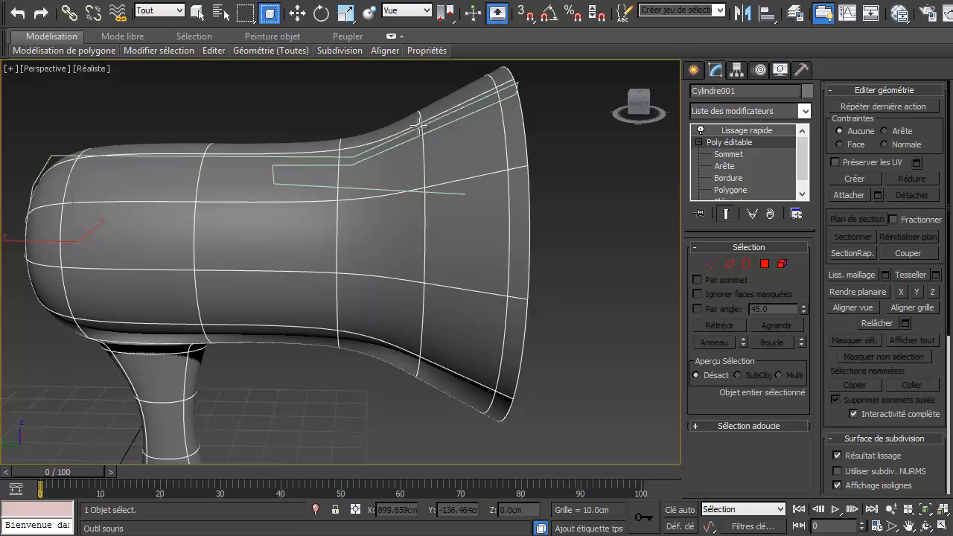
right_click(484, 291)
click(601, 257)
right_click(503, 212)
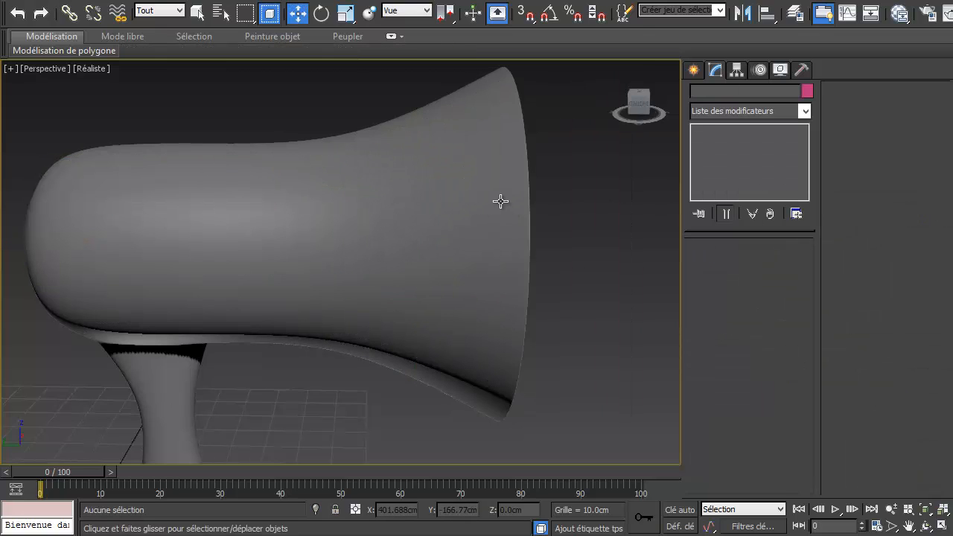
At the Poly éditable level, turn off Lissage rapide and insert a BoucleRapide edge loop mid-flare on the horn's outer surface
click(499, 201)
click(727, 144)
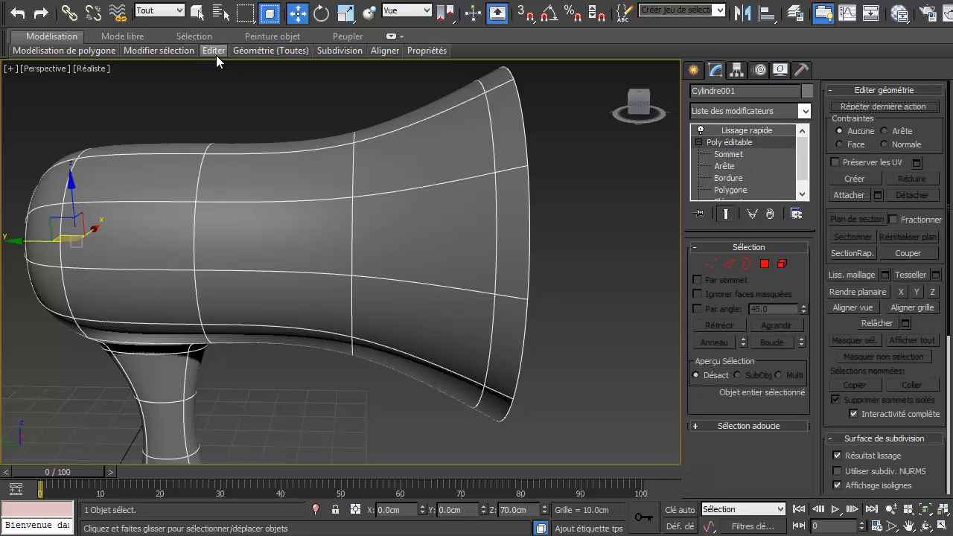
mouse_move(215, 54)
click(342, 89)
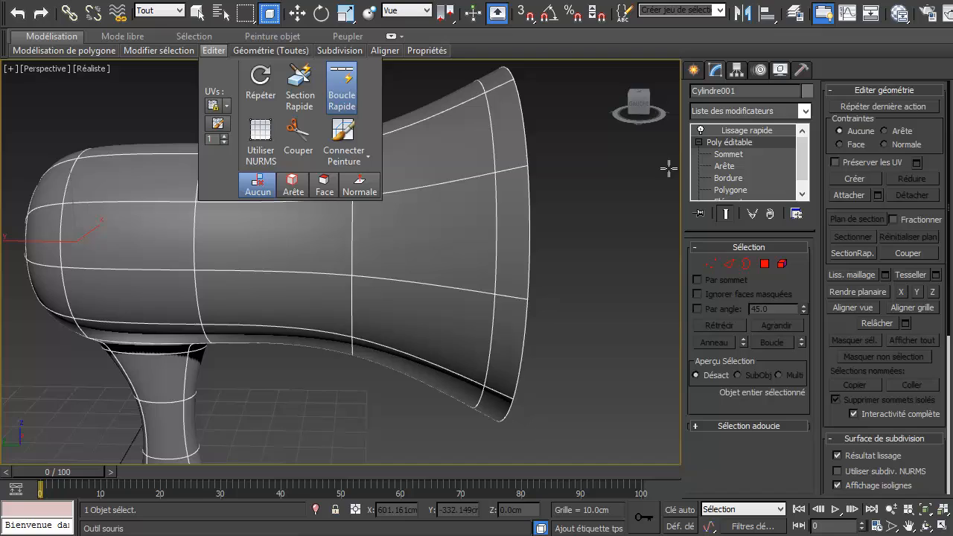
click(701, 130)
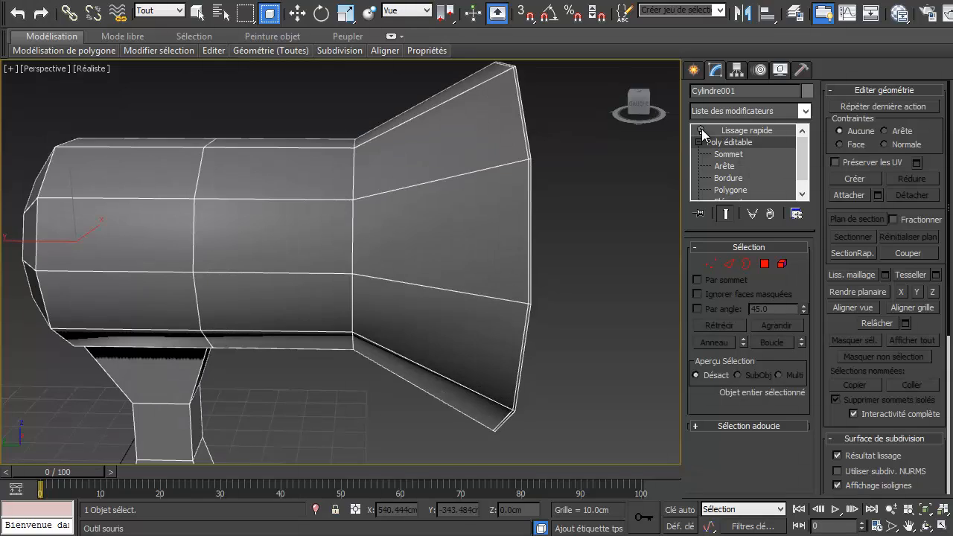
click(441, 179)
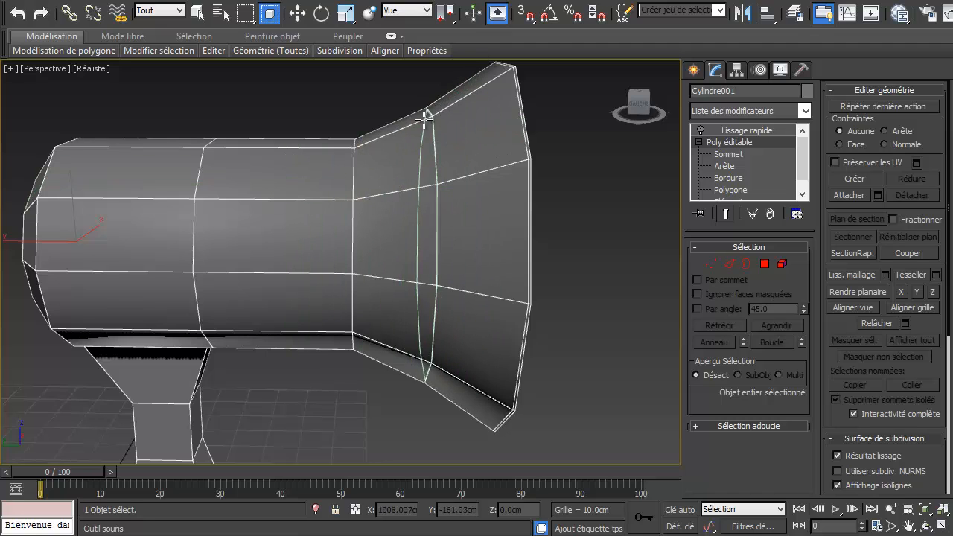
Insert a BoucleRapide edge loop mid-flare on the horn's inner surface, exit the tool and turn Lissage rapide back on
mouse_move(450, 168)
alt+middle_down()
mouse_move(446, 179)
mouse_move(417, 175)
mouse_move(447, 175)
alt+middle_up()
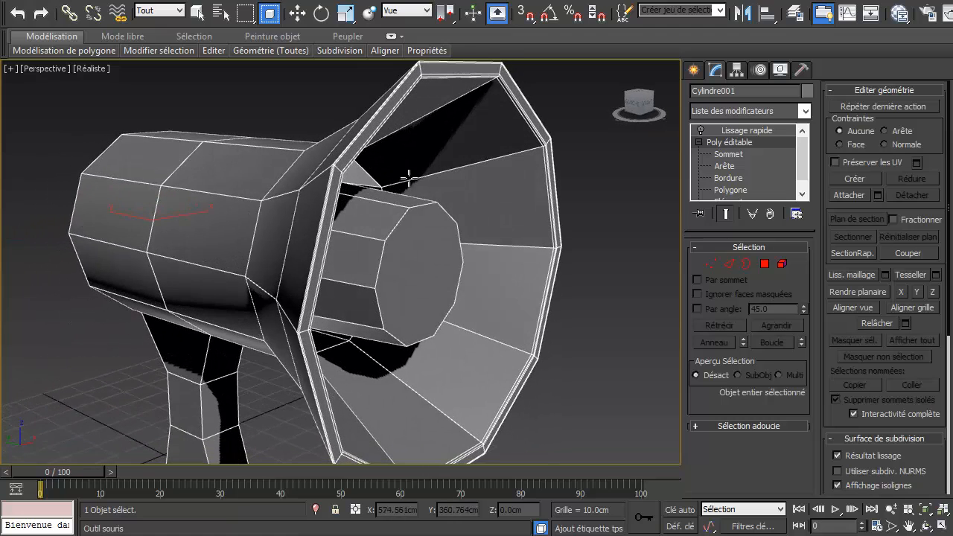
click(472, 165)
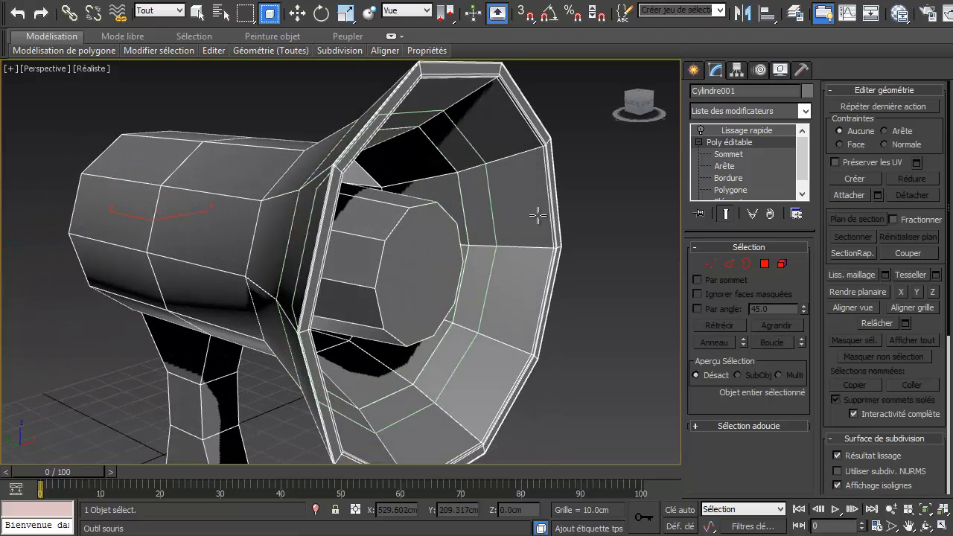
key(w)
scroll(612, 255, down, 5)
alt+middle_drag(613, 256, 653, 303)
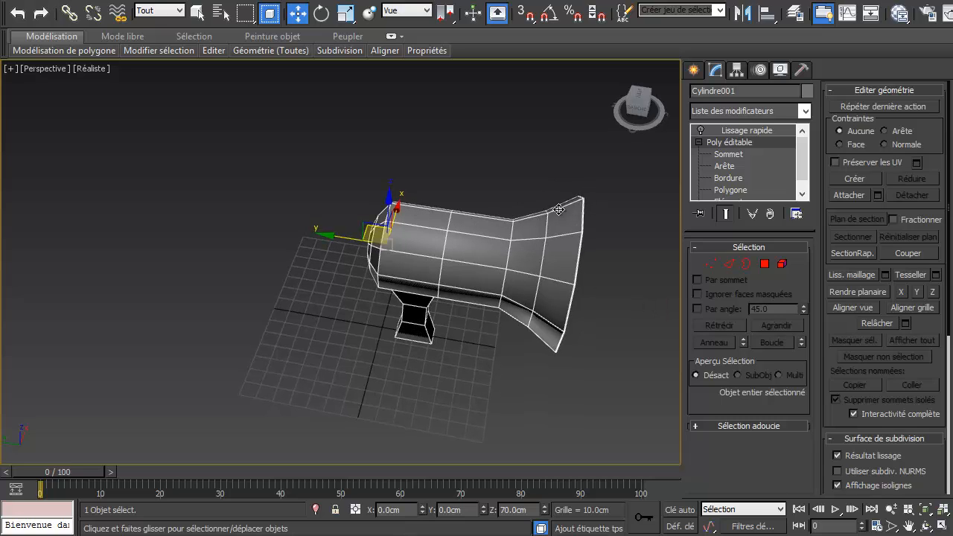
click(701, 130)
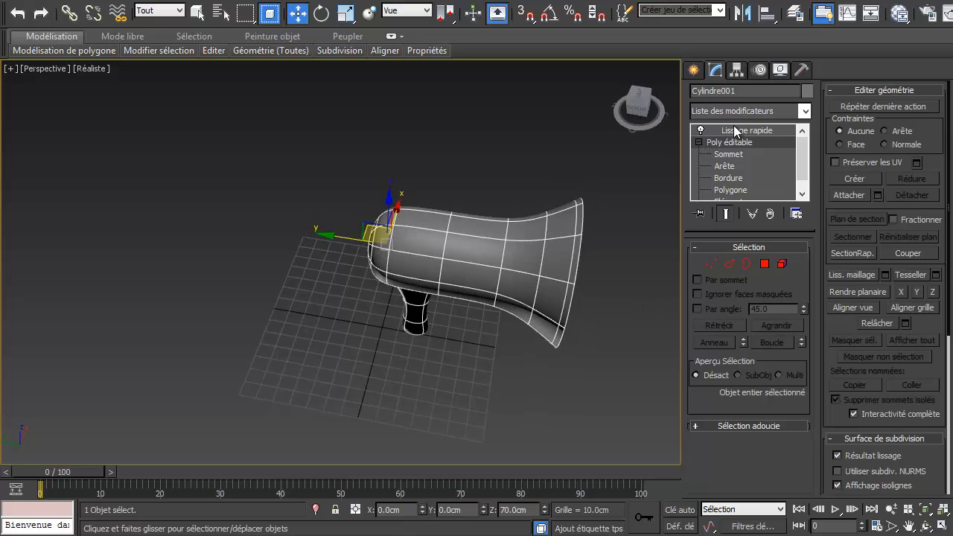
Hide the smoothed end result and insert BoucleRapide support loops along the recess edge at the base of the central cylinder
alt+middle_drag(553, 296, 346, 246)
scroll(391, 280, up, 8)
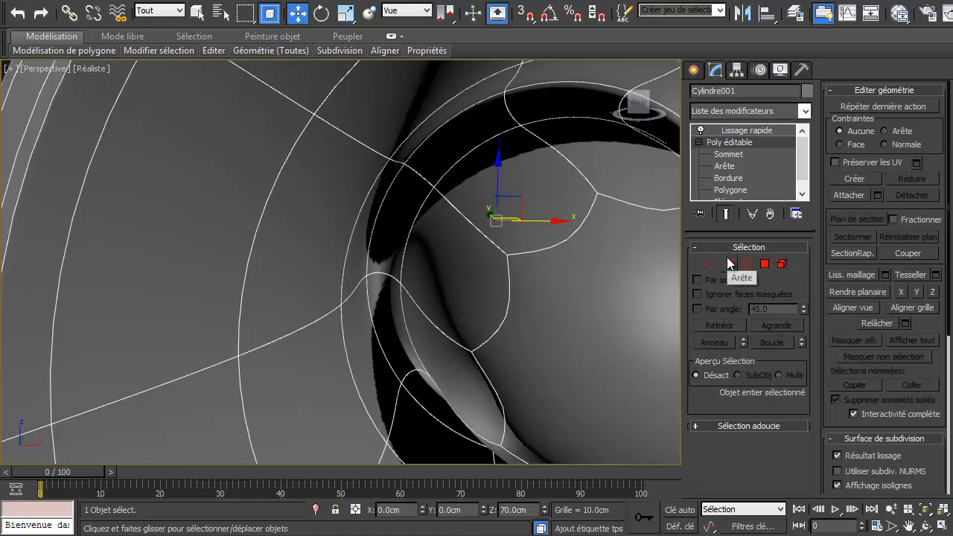
click(723, 214)
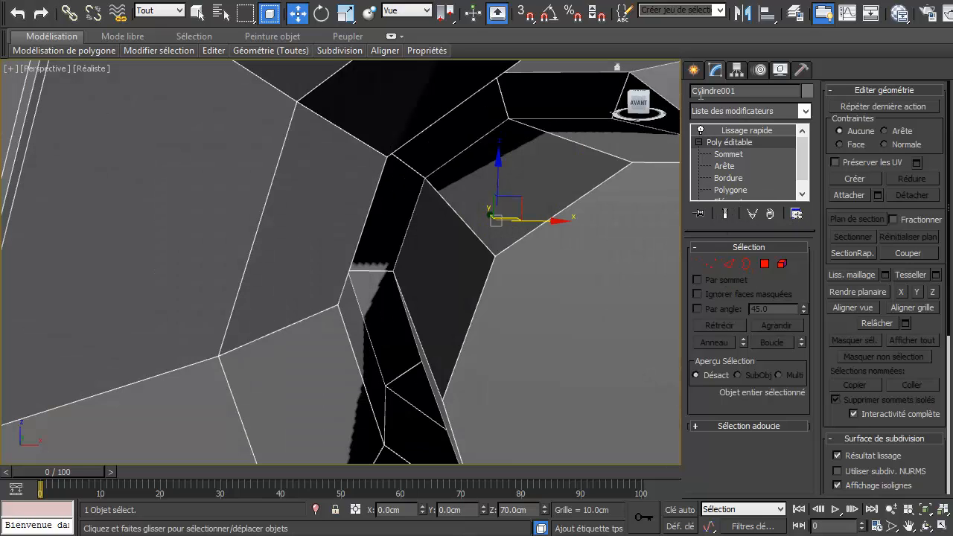
click(214, 50)
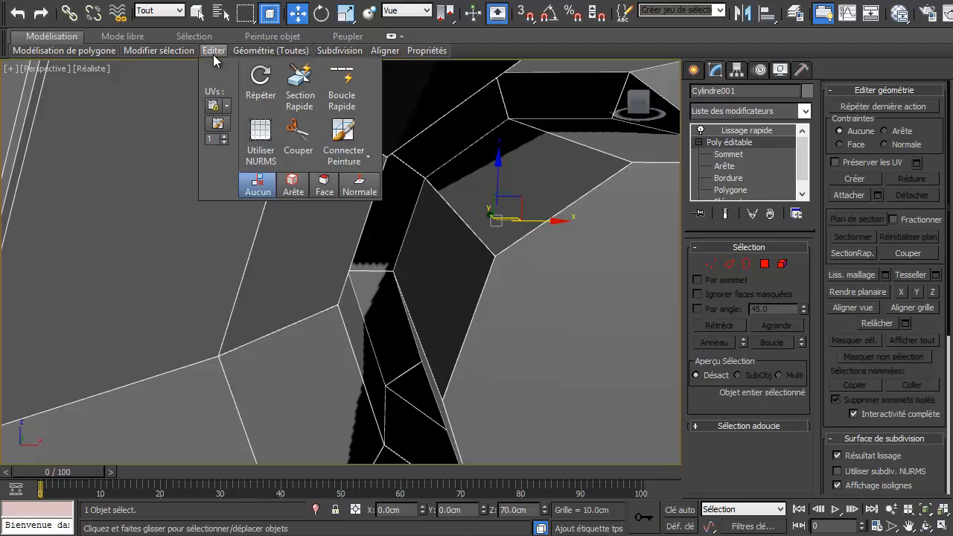
click(341, 88)
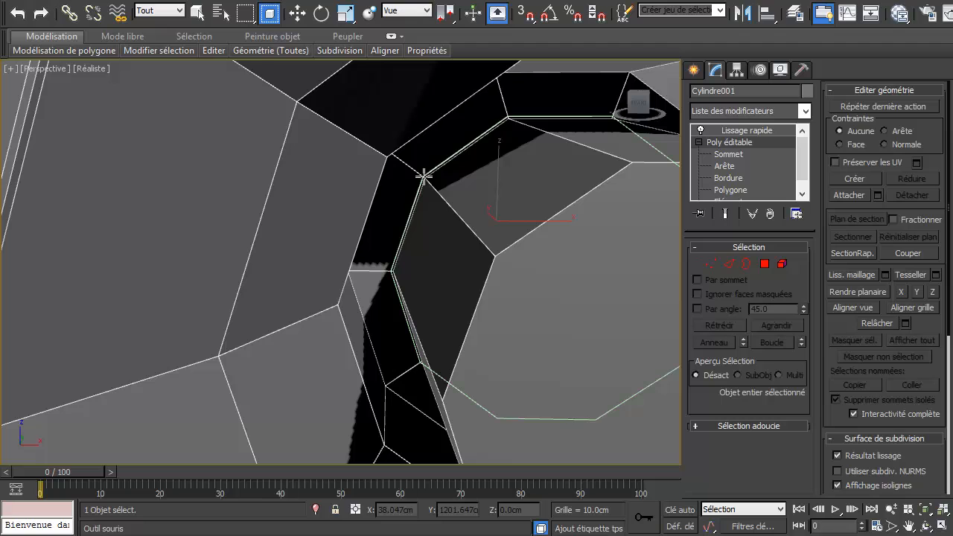
click(426, 178)
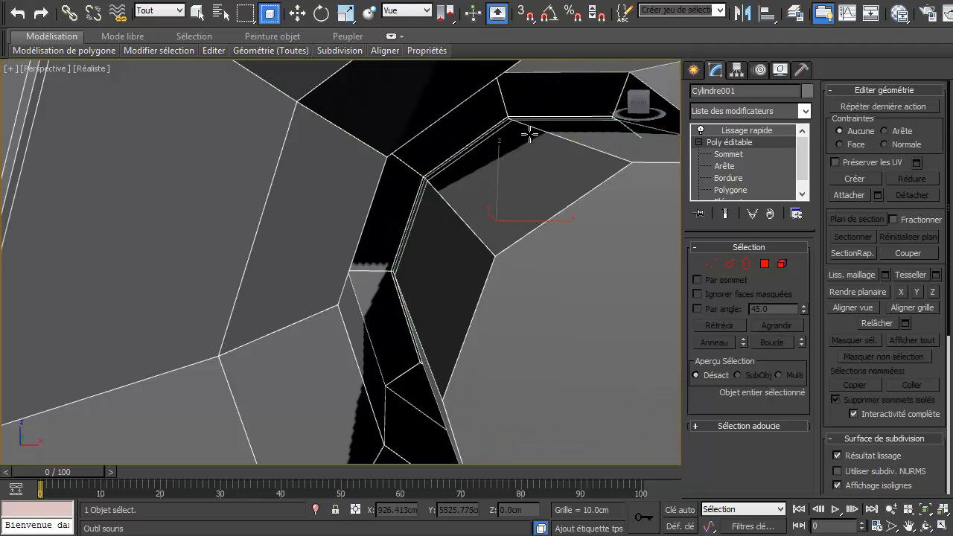
Insert a BoucleRapide support loop along the outer edge of the recess inside the horn and show the smoothed end result
scroll(530, 132, down, 3)
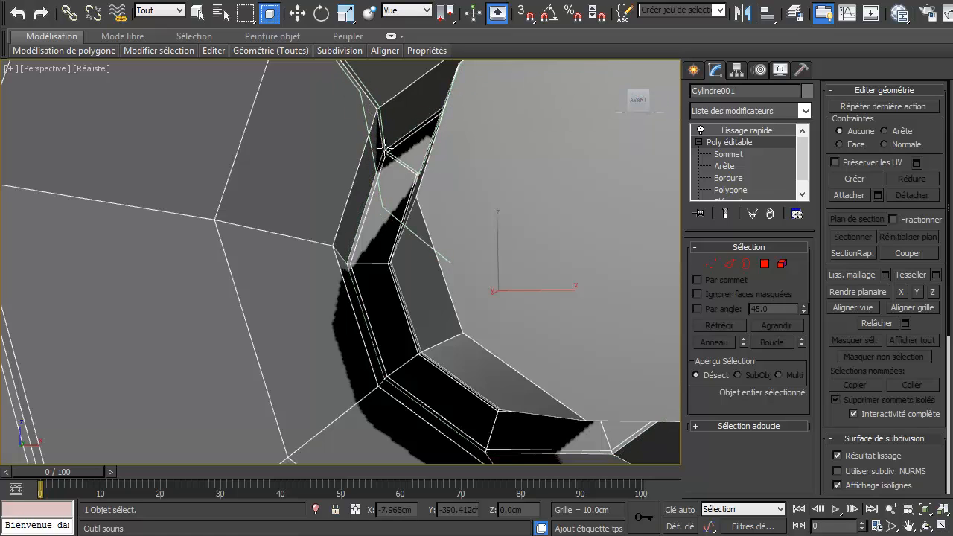
click(381, 148)
key(w)
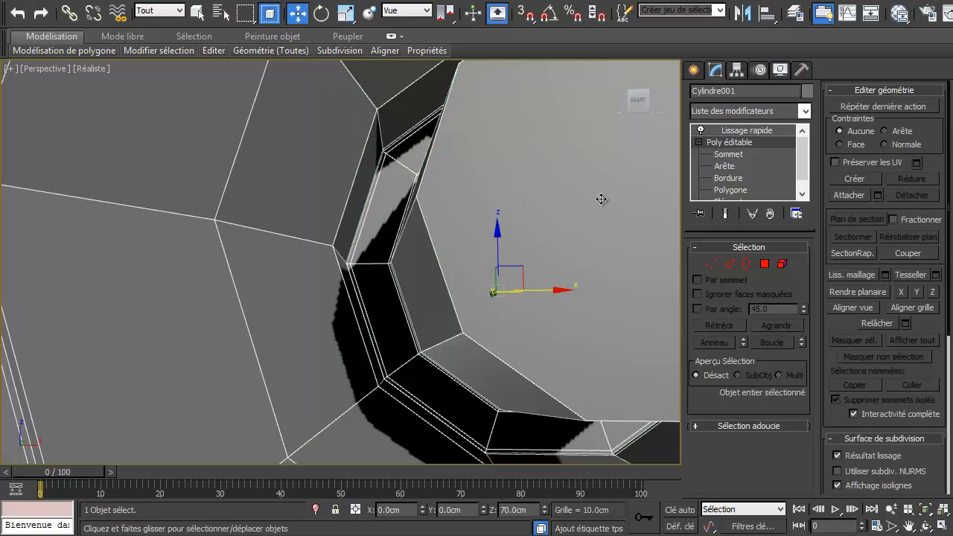
click(729, 213)
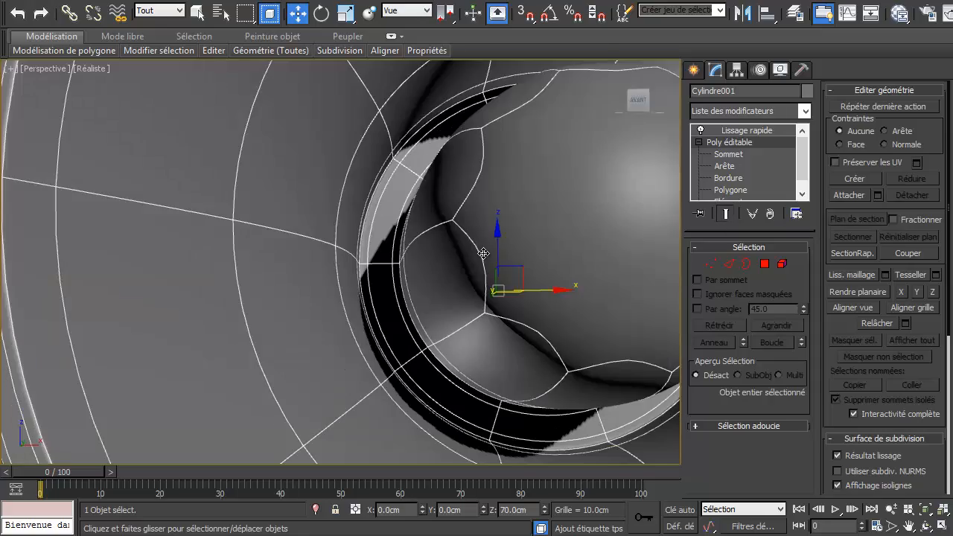
alt+middle_drag(484, 254, 428, 236)
scroll(383, 227, down, 5)
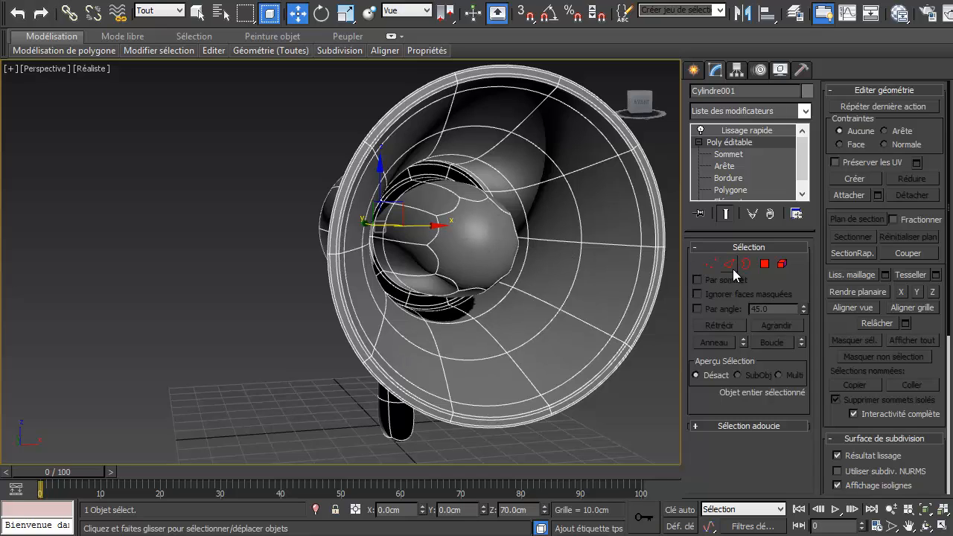
In Arête mode, insert a BoucleRapide edge loop just behind the front edge of the central cylinder and exit the tool
click(729, 265)
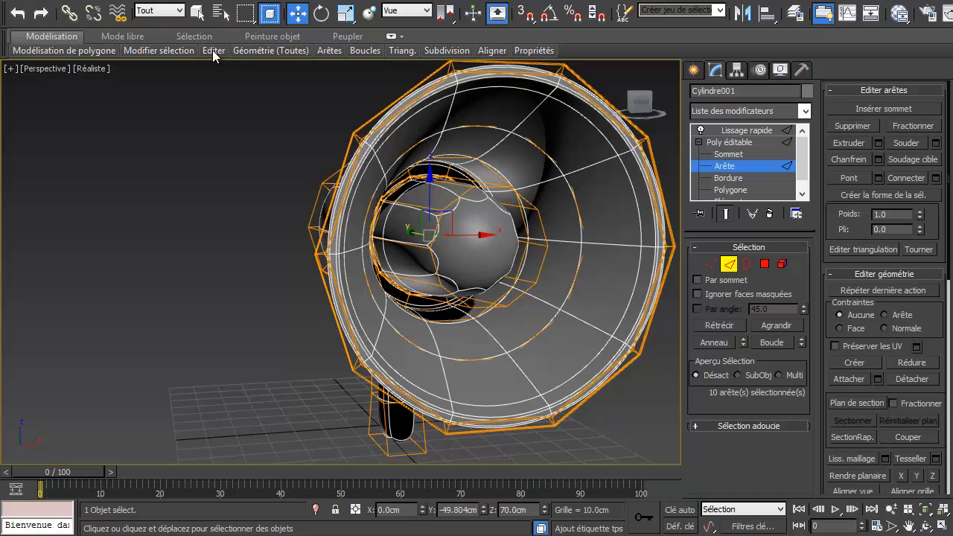
mouse_move(233, 60)
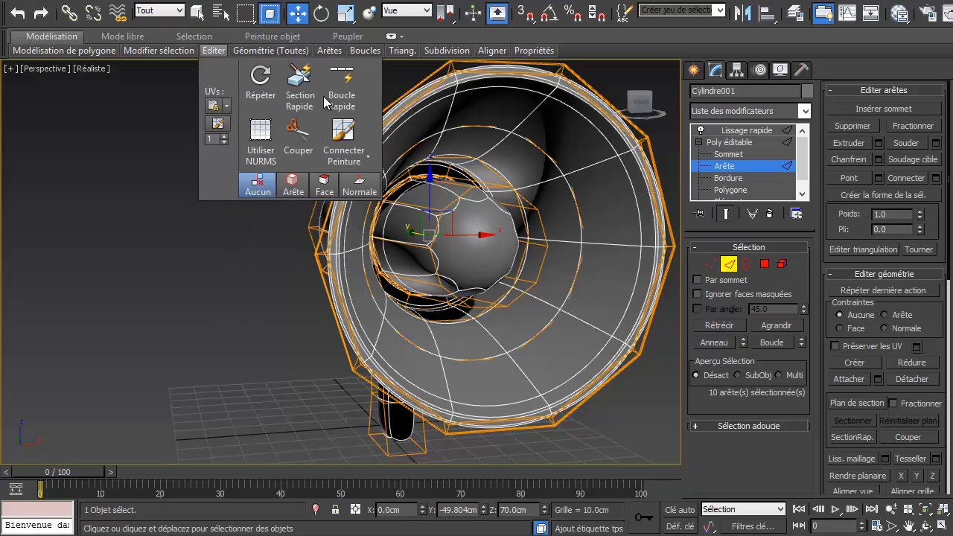
click(342, 88)
alt+middle_drag(474, 222, 502, 288)
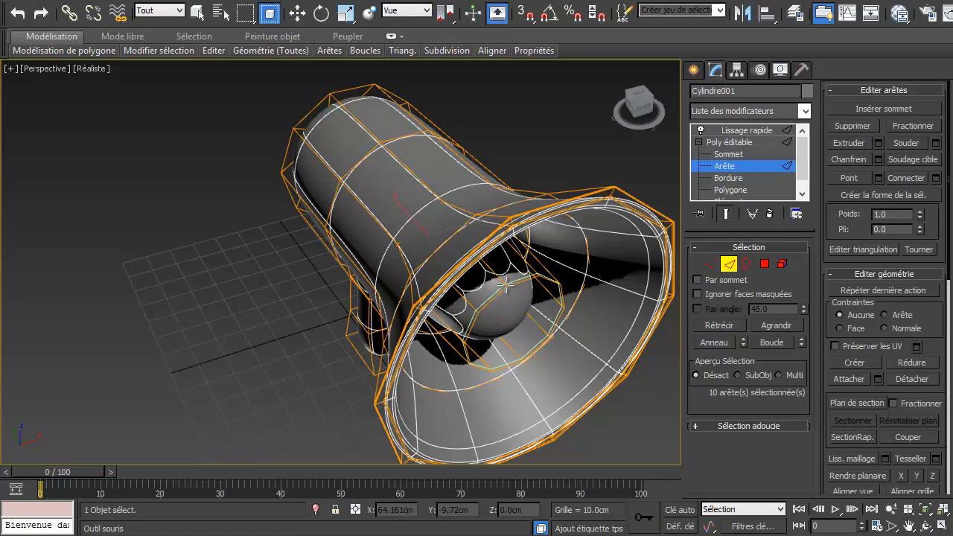
click(507, 285)
key(w)
middle_drag(531, 324, 434, 269)
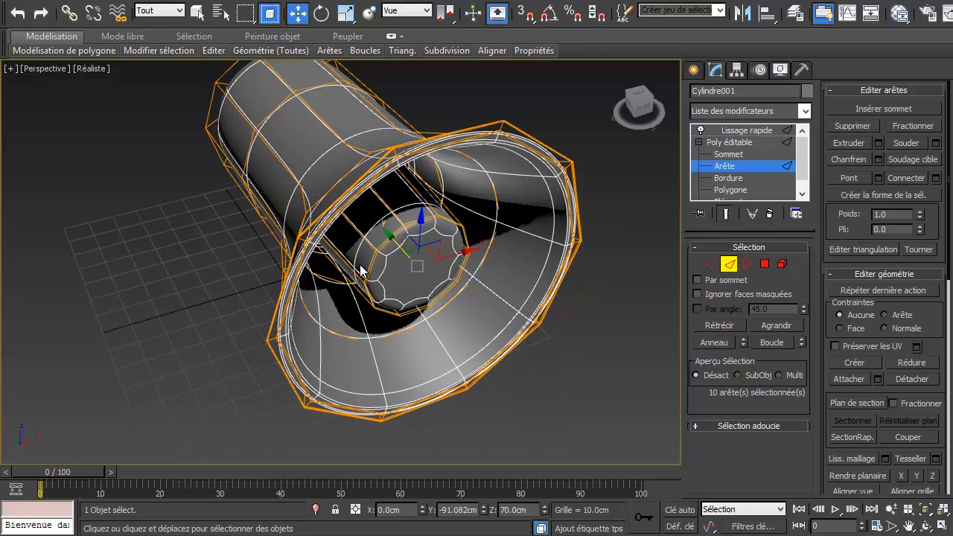
scroll(359, 270, up, 2)
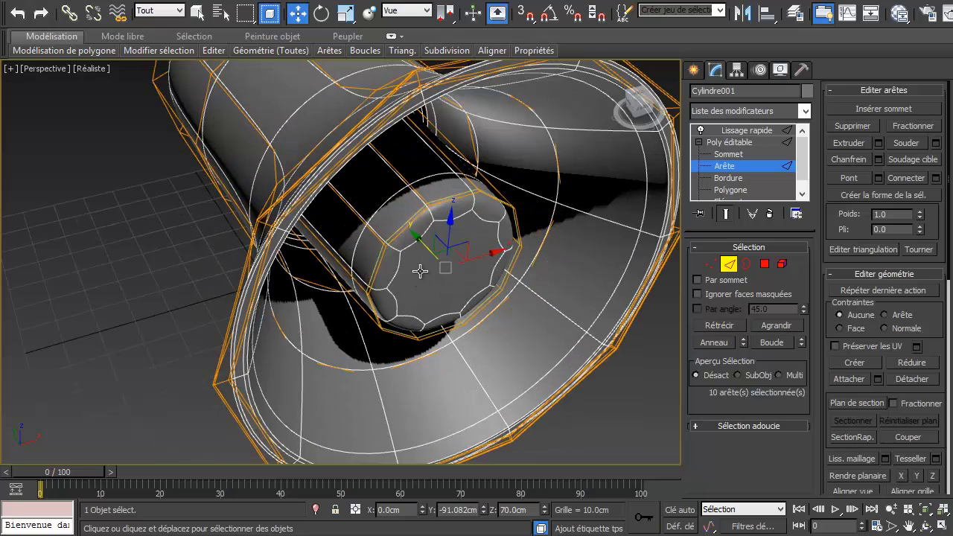
In Polygone mode, select the central cylinder's front cap, hide the smoothed end result and inset a thin border with Insertion
click(763, 266)
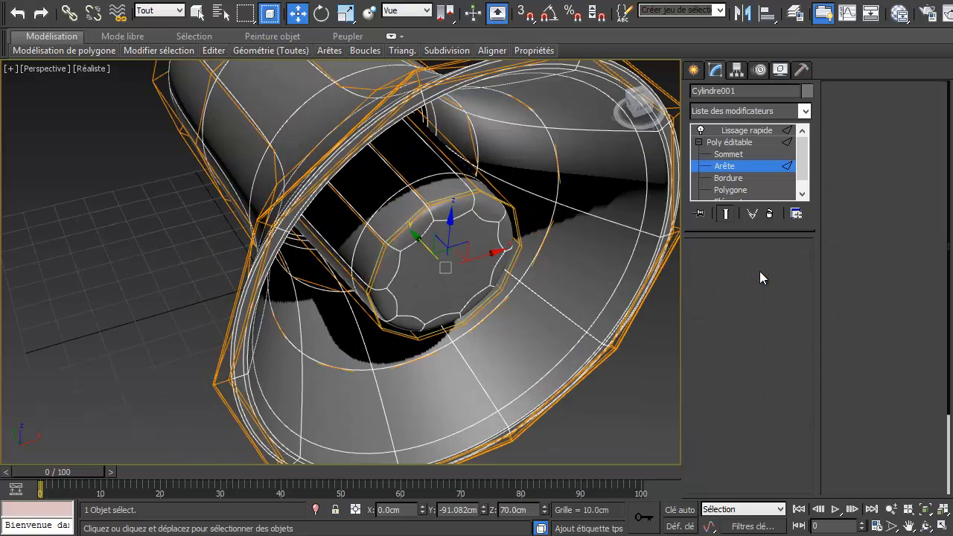
click(419, 262)
click(727, 216)
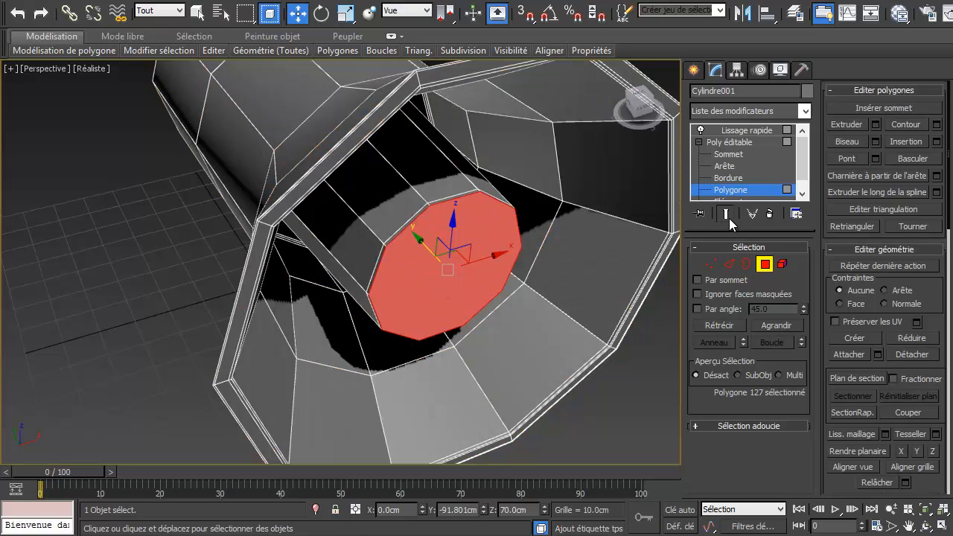
right_click(379, 230)
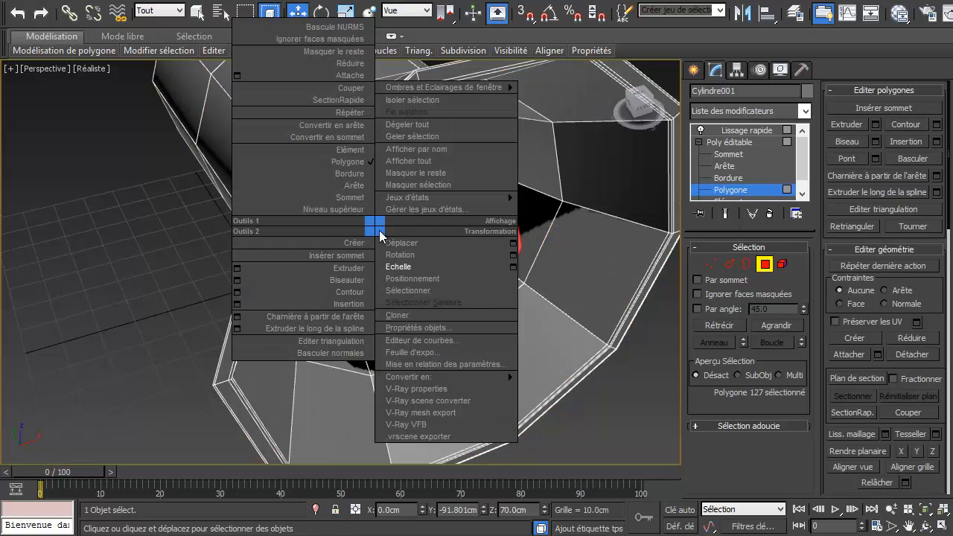
click(355, 308)
drag(421, 246, 418, 245)
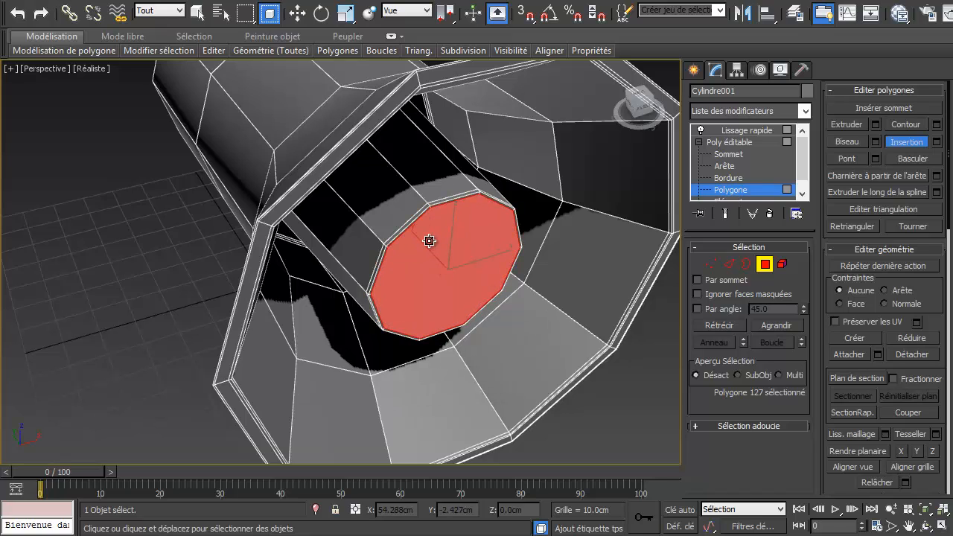
Inset the front cap further towards its centre, collapse the remaining polygon with Réduire and show the smoothed end result
drag(429, 240, 445, 290)
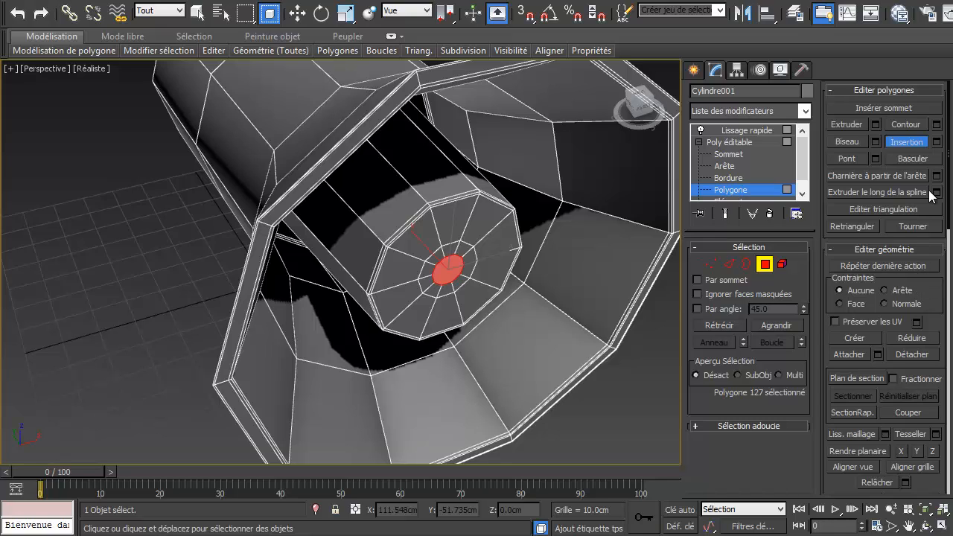
click(912, 340)
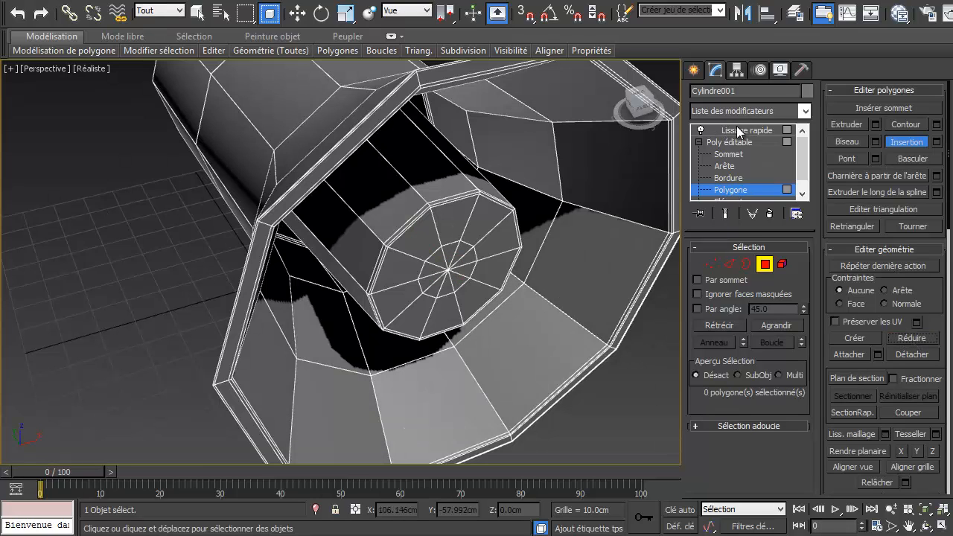
click(728, 214)
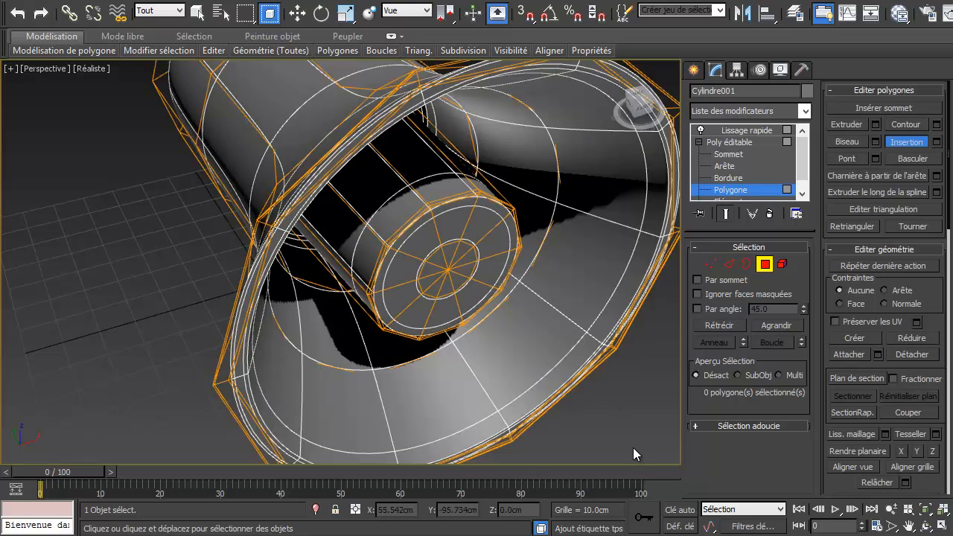
Return to the Lissage rapide level, deselect the megaphone and examine its smoothed shape and the junction between handle and body
click(734, 131)
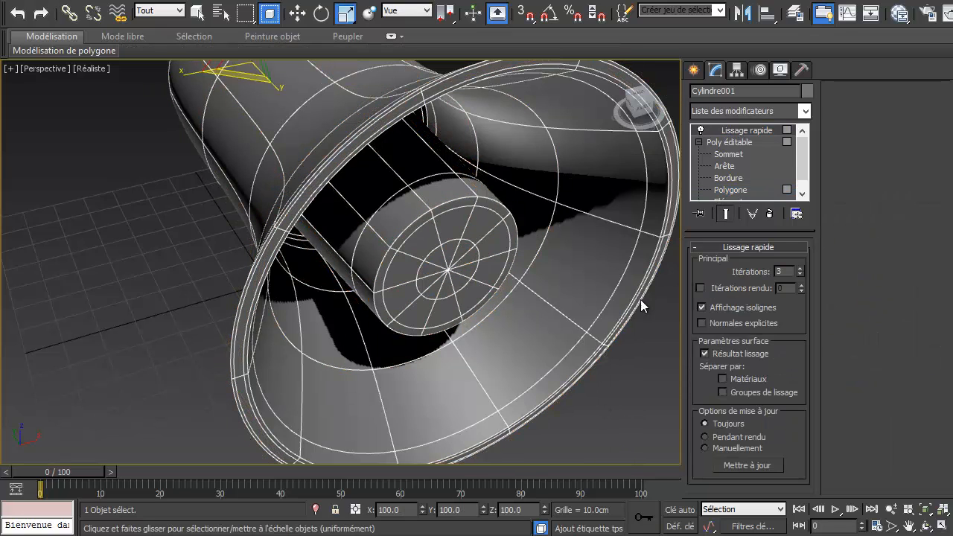
click(594, 446)
scroll(577, 379, down, 5)
scroll(588, 365, up, 3)
alt+middle_drag(596, 373, 681, 274)
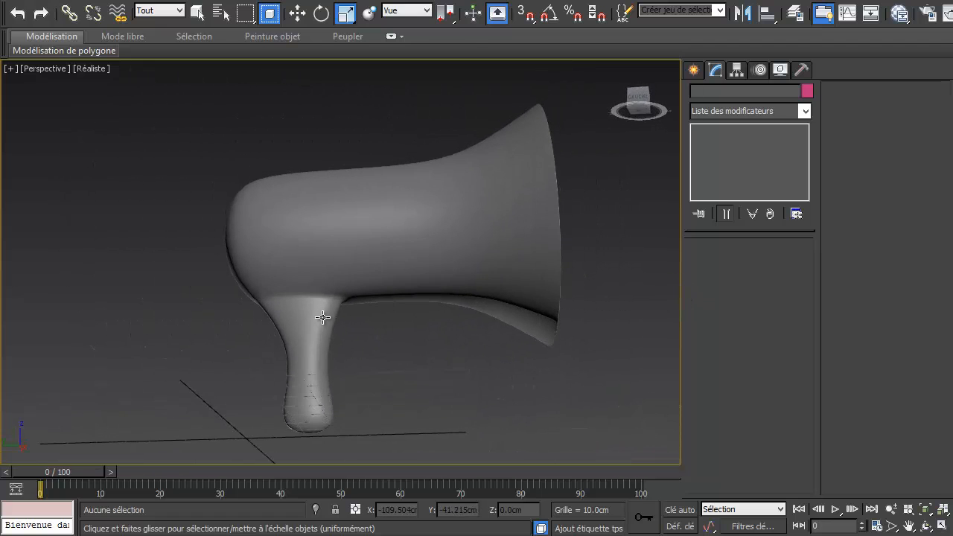
scroll(319, 315, up, 8)
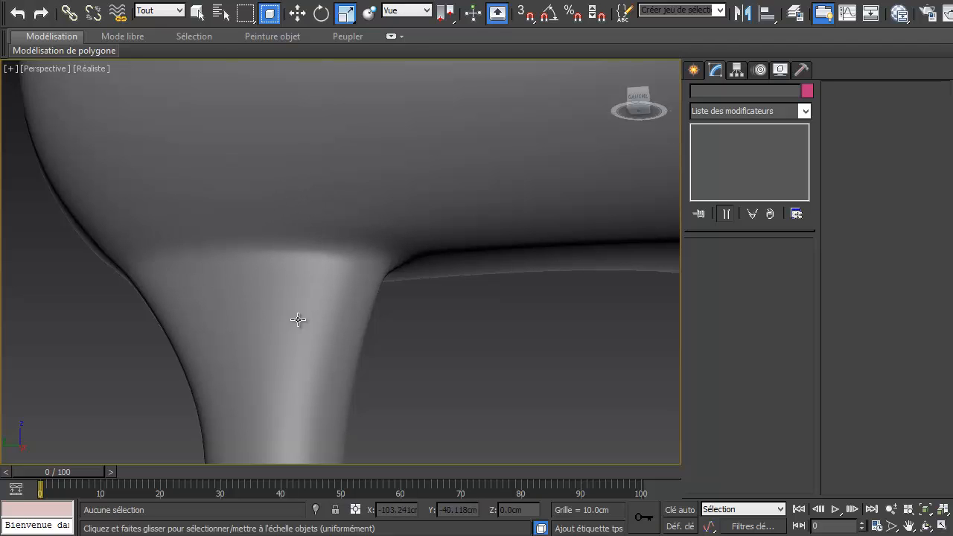
middle_drag(272, 281, 335, 240)
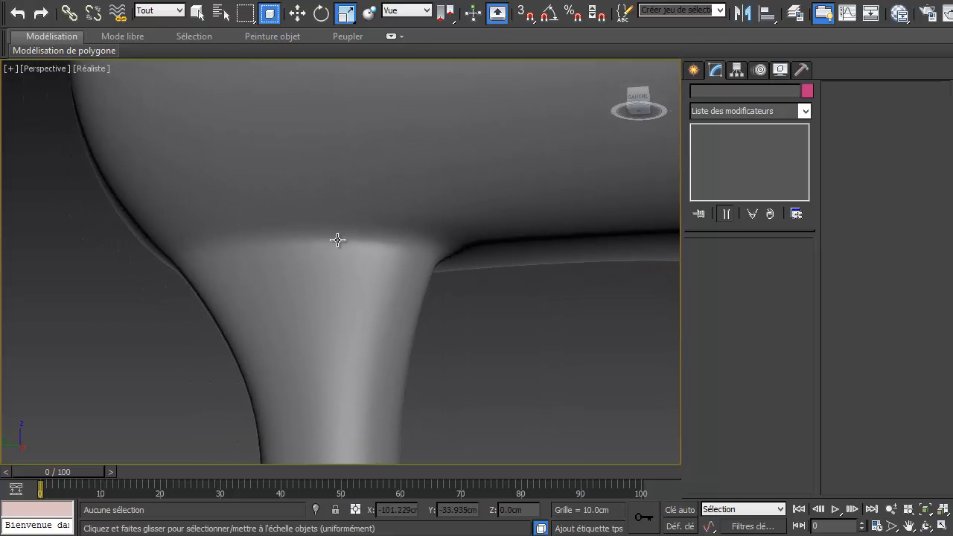
Select the megaphone, enter Polygone mode and insert a BoucleRapide edge loop just below the junction between handle and body
click(578, 153)
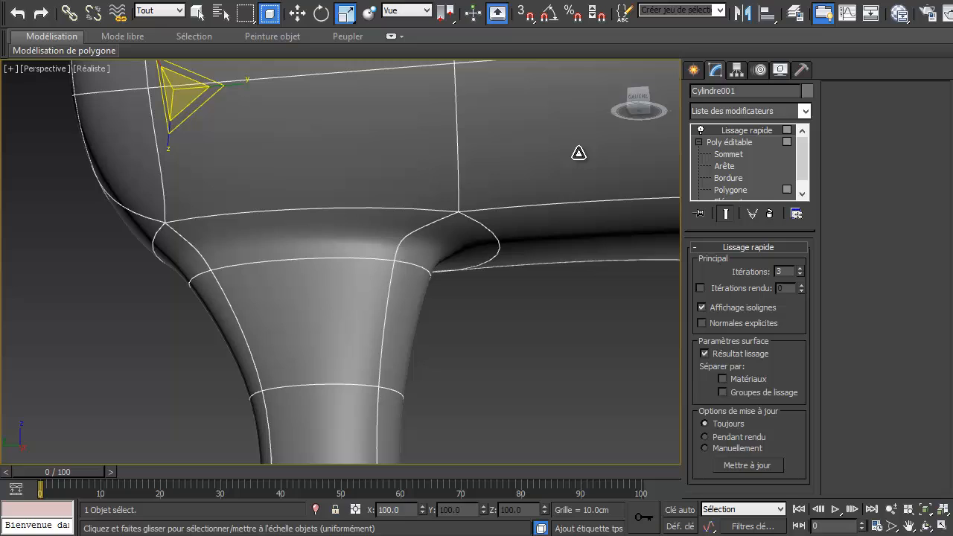
click(733, 141)
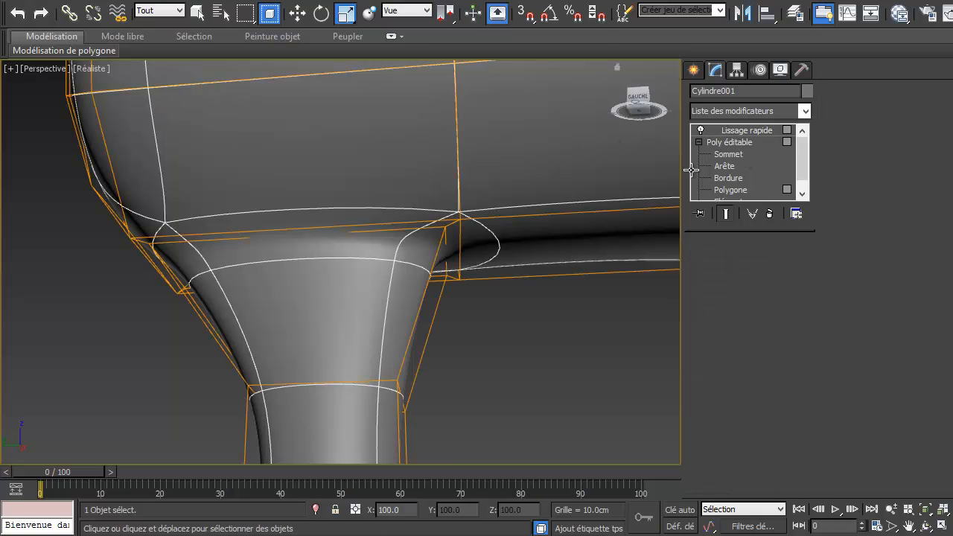
key(4)
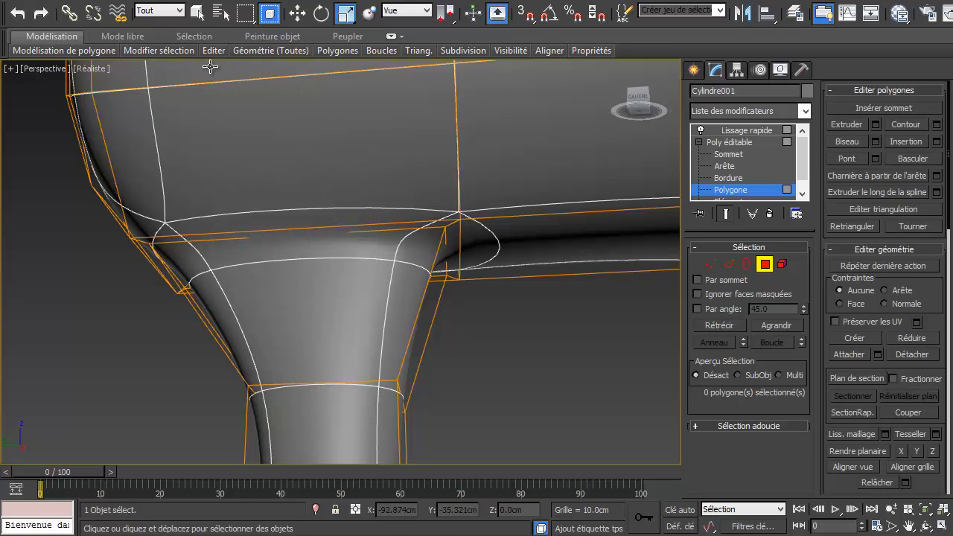
mouse_move(270, 50)
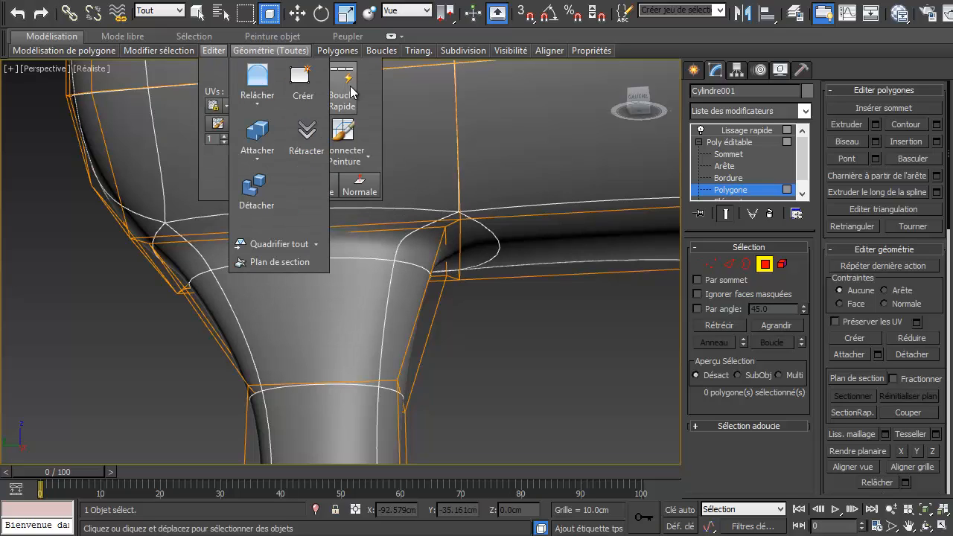
click(342, 89)
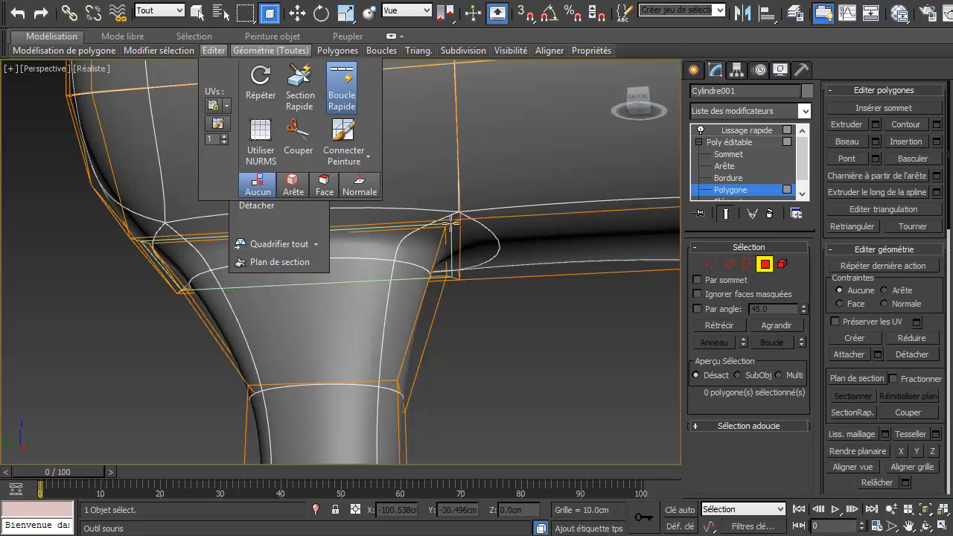
click(451, 223)
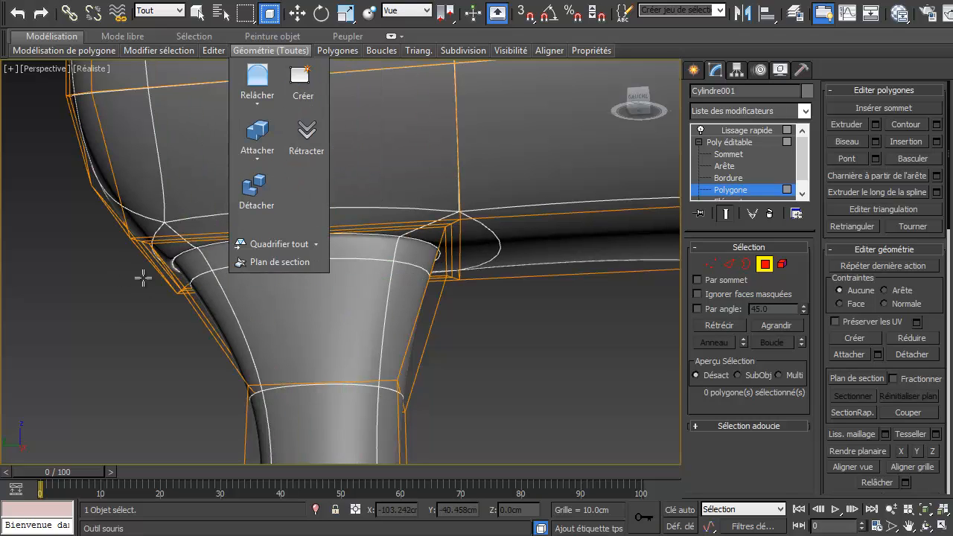
Insert a BoucleRapide edge loop close to the bottom edge of the handle and exit the tool
middle_drag(400, 350, 411, 66)
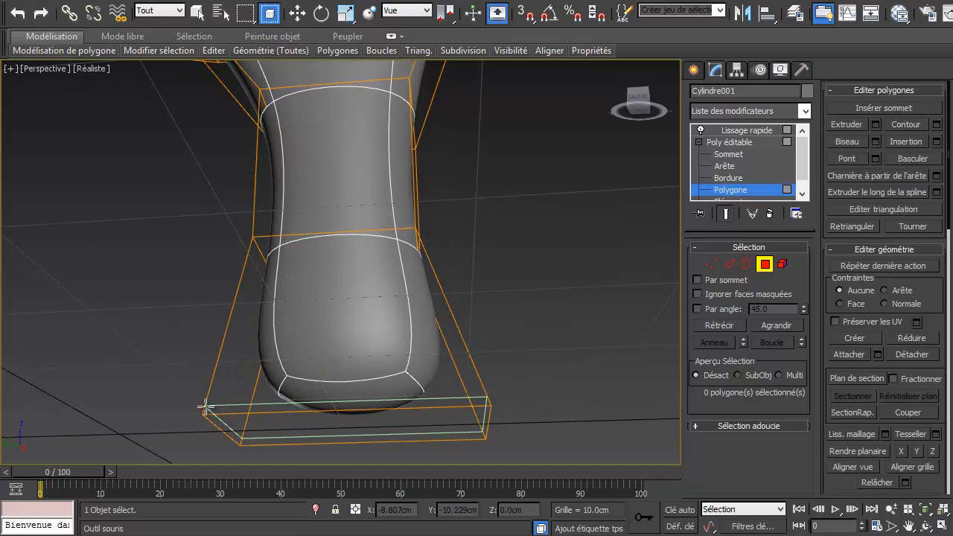
click(206, 408)
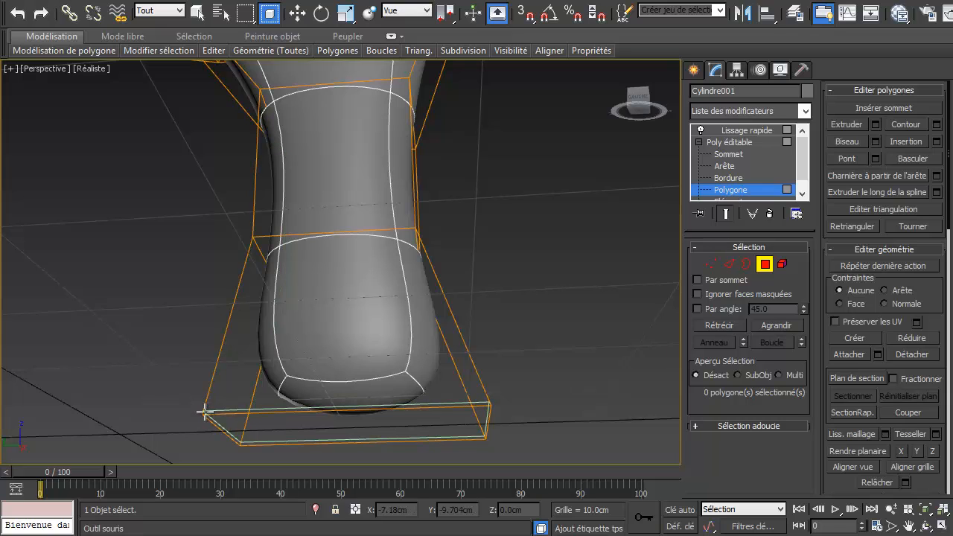
click(206, 412)
alt+middle_drag(361, 336, 361, 421)
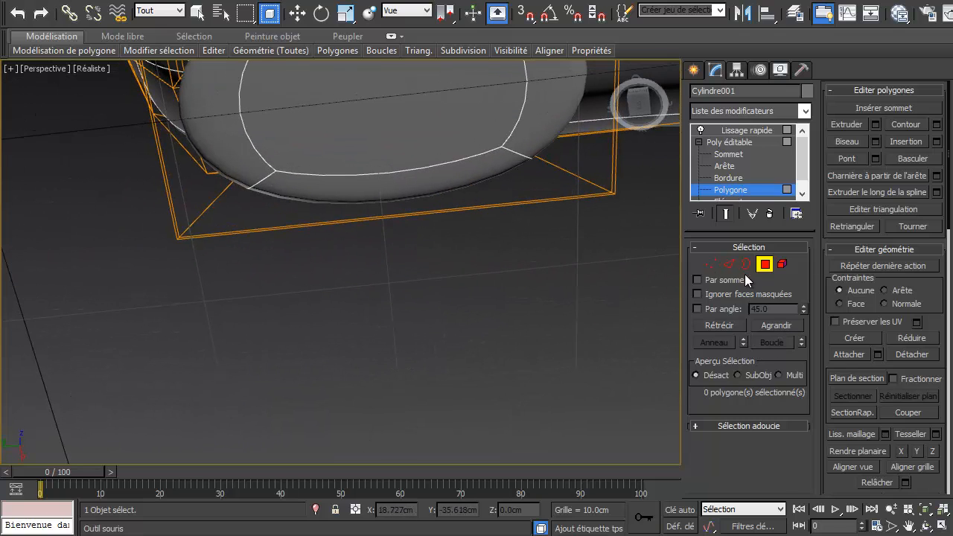
key(w)
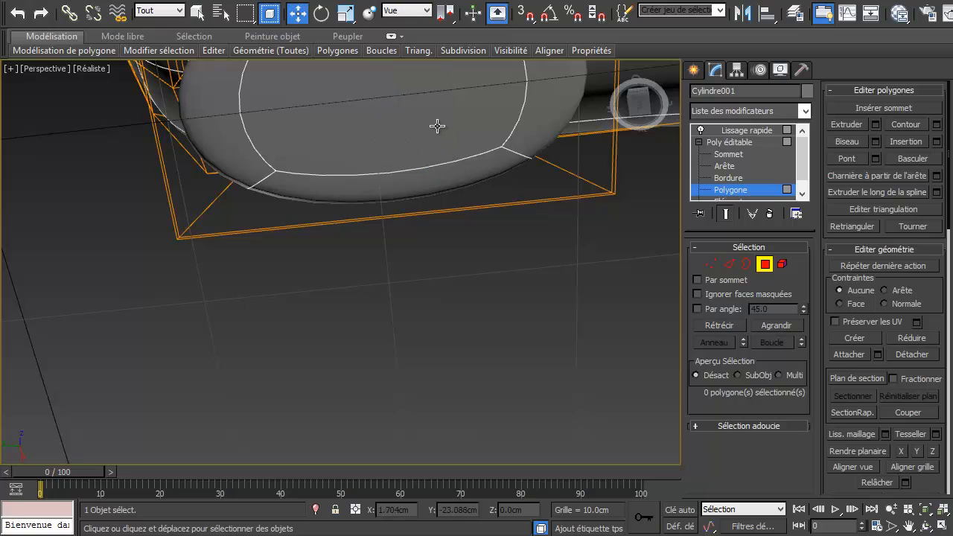
Select the handle's bottom polygon, inset a thin border with Insertion and exit the tool
click(437, 126)
alt+middle_drag(437, 124, 241, 126)
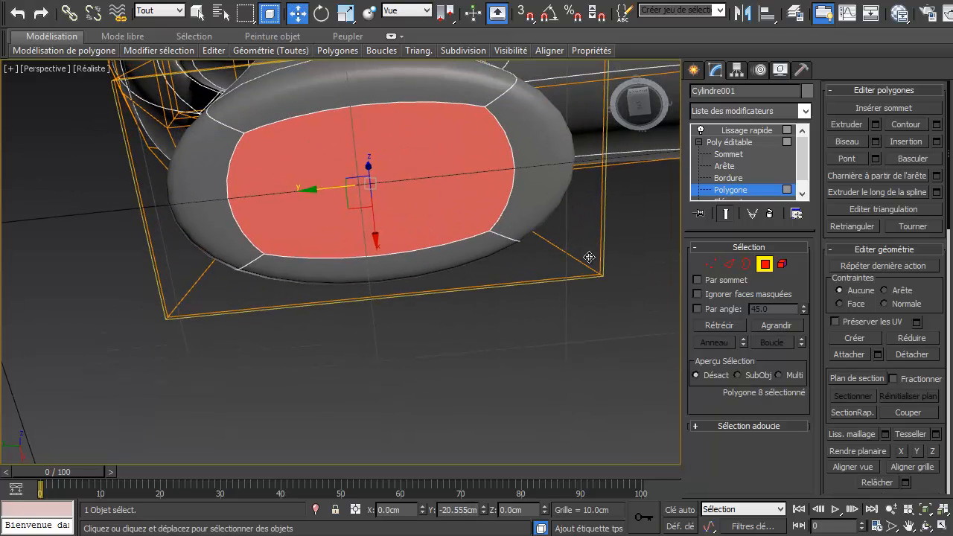
right_click(486, 264)
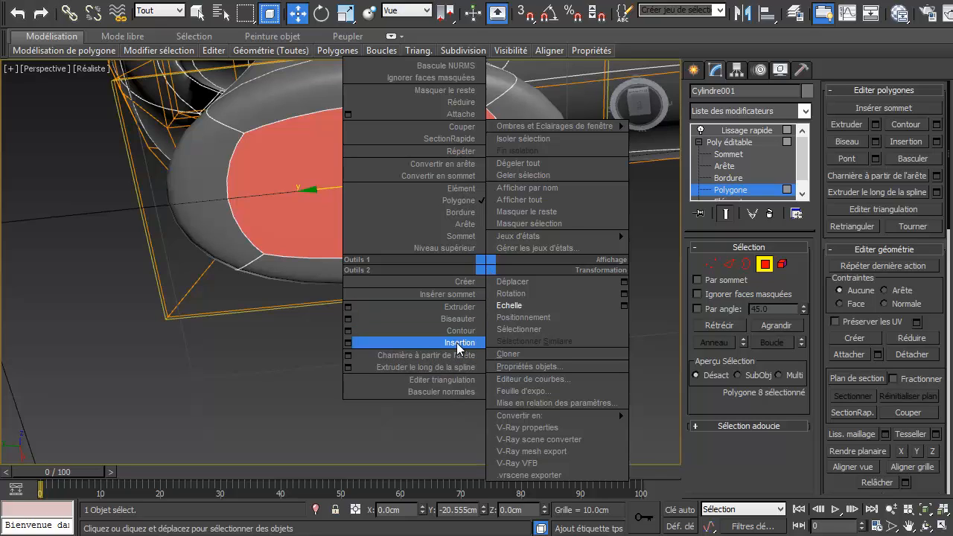
click(458, 343)
drag(396, 197, 400, 196)
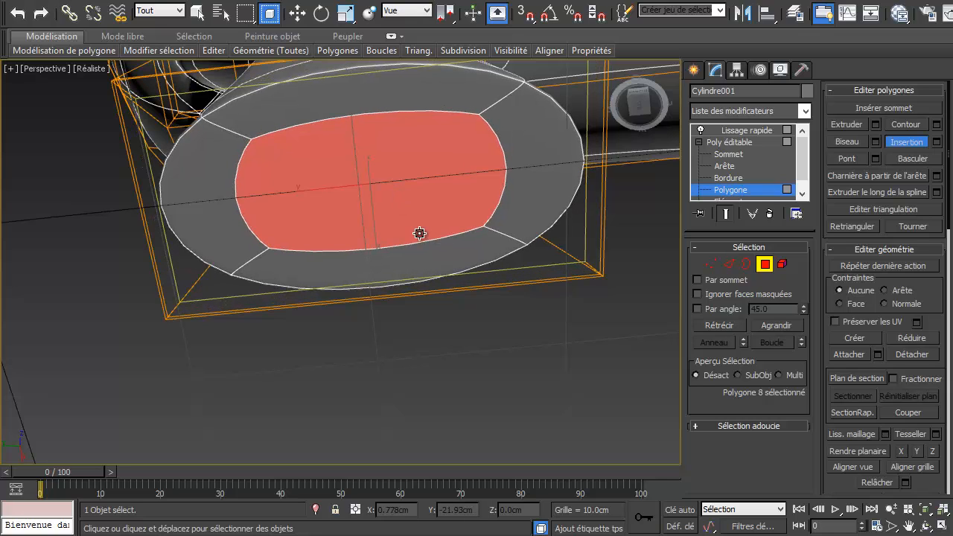
alt+middle_drag(419, 230, 328, 267)
key(w)
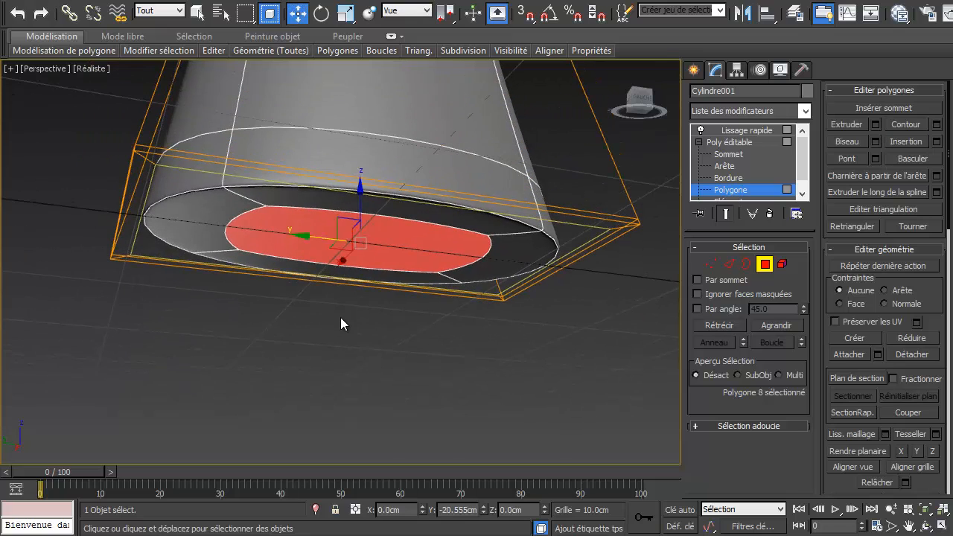
Enlarge the inset bottom polygon slightly with Contour to narrow its border, and deselect it
right_click(341, 323)
click(305, 380)
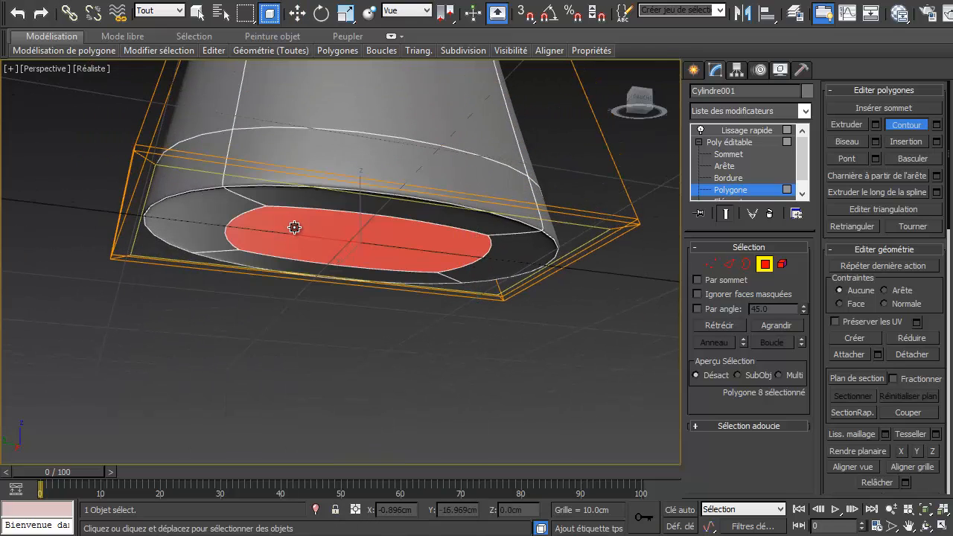
drag(296, 225, 298, 224)
click(323, 343)
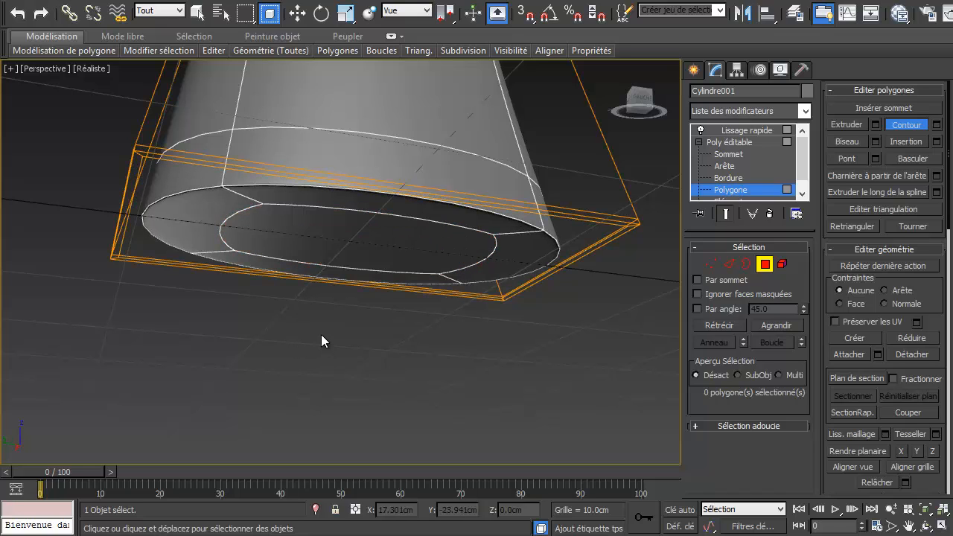
Hide the smoothed end result, select the handle's bottom polygon and apply an Insertion of 0.727 cm, keeping the settings open for another inset
click(726, 211)
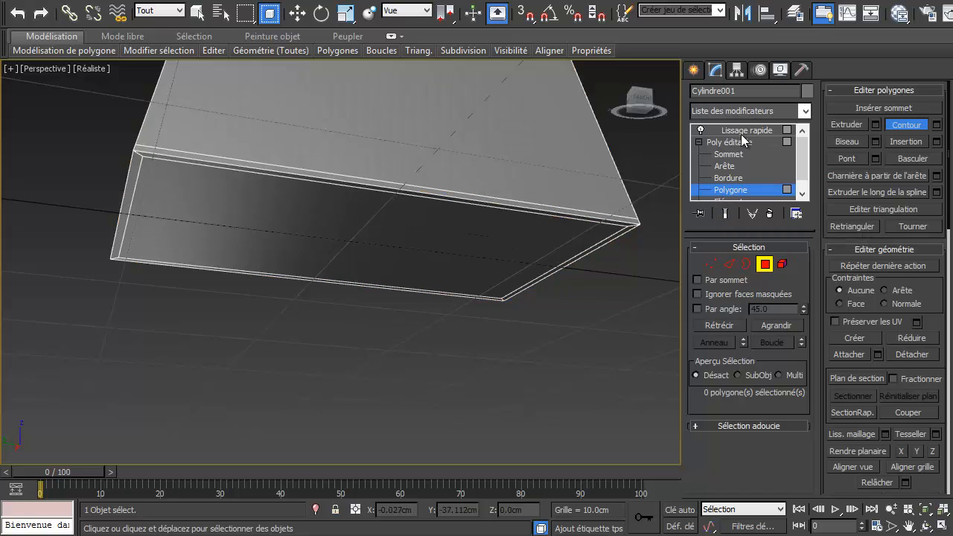
click(246, 224)
key(w)
right_click(240, 252)
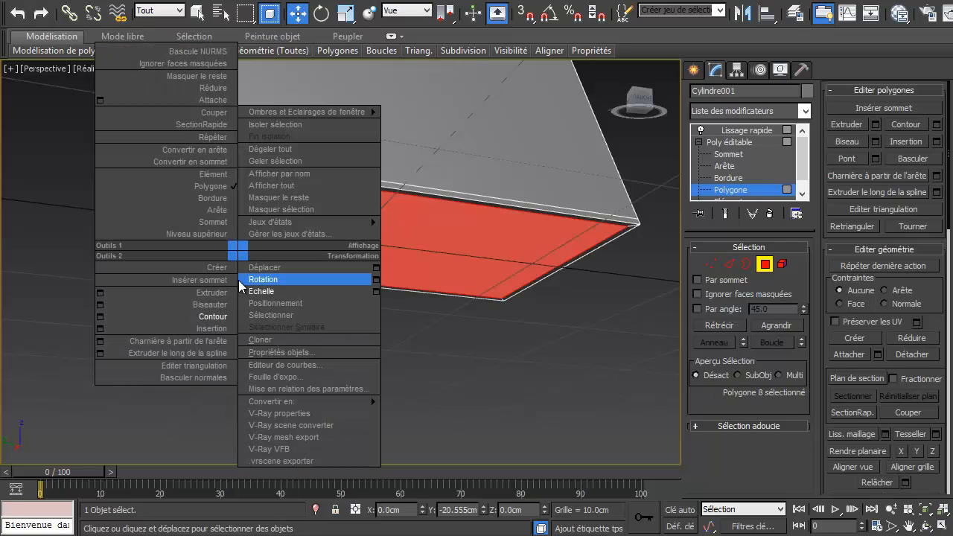
click(215, 328)
mouse_move(221, 211)
mouse_down()
mouse_move(234, 206)
mouse_move(221, 199)
mouse_up()
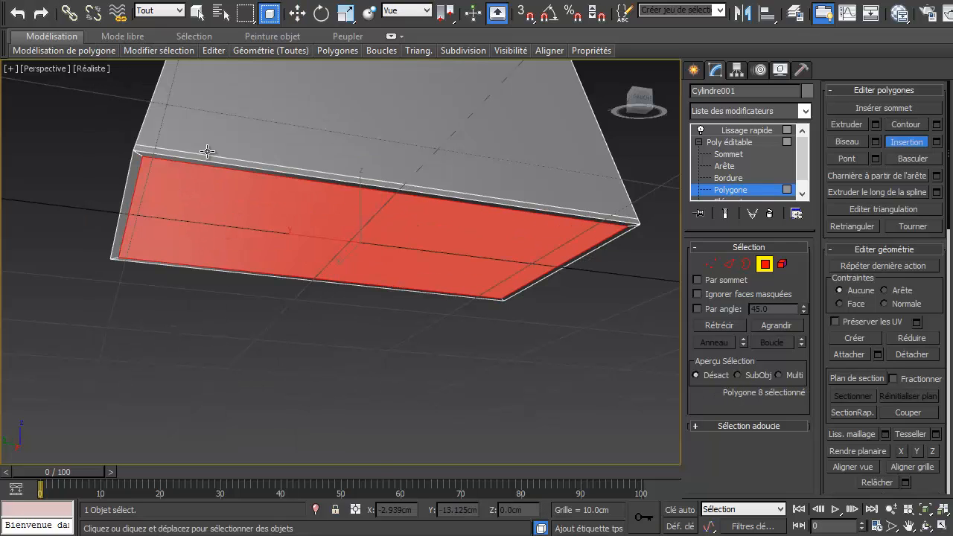
right_click(289, 246)
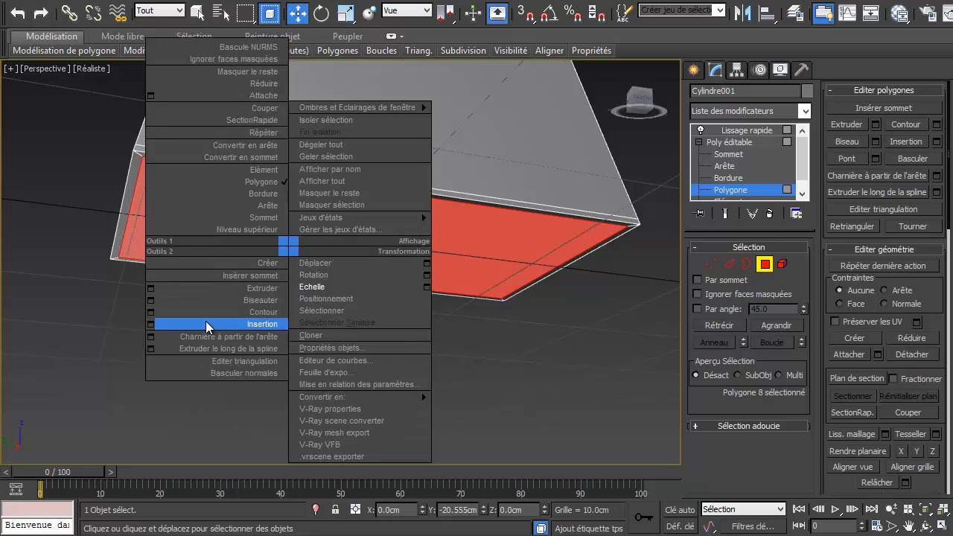
click(150, 324)
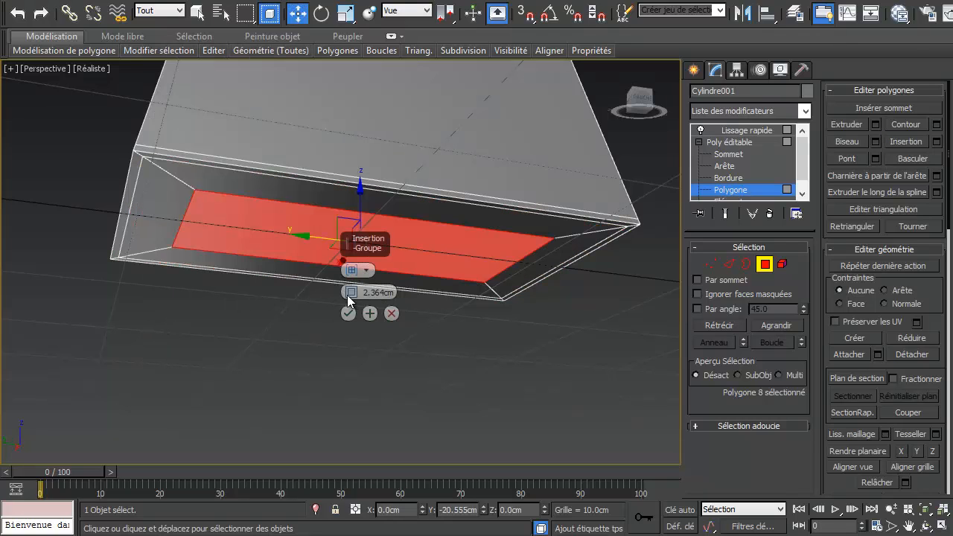
mouse_move(350, 292)
mouse_down()
mouse_move(348, 283)
mouse_move(353, 296)
mouse_up()
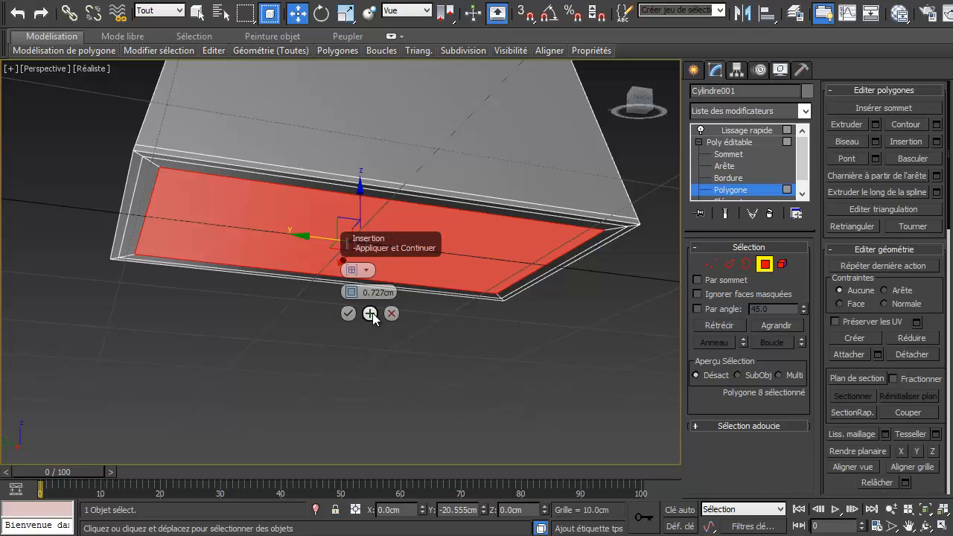
click(372, 313)
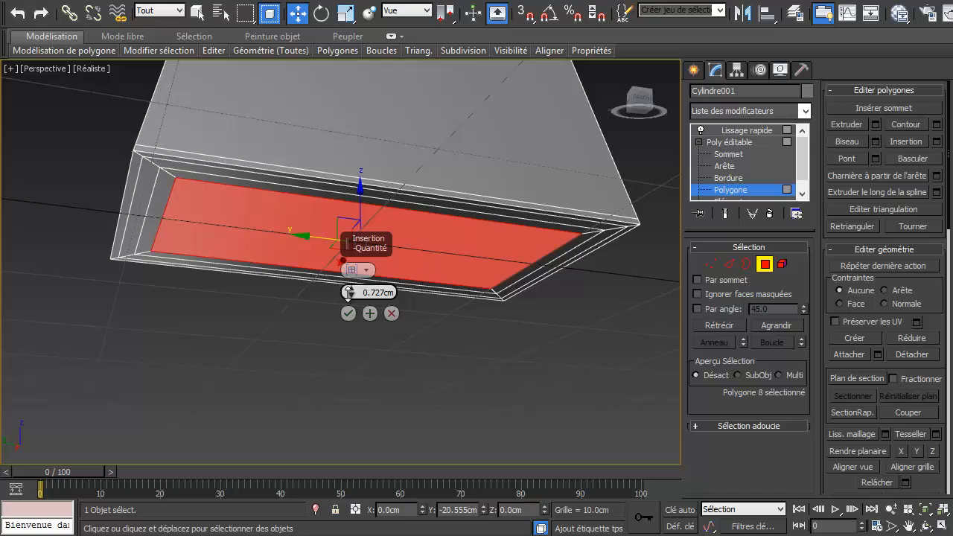
Set the second Insertion on the handle's bottom polygon to 0.262 cm and confirm it
right_click(349, 297)
drag(350, 295, 351, 294)
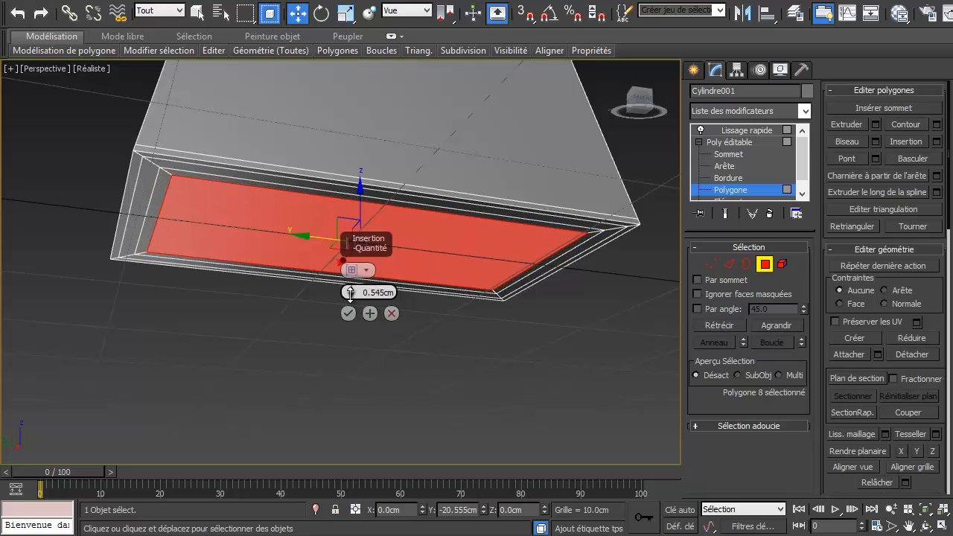
right_click(351, 295)
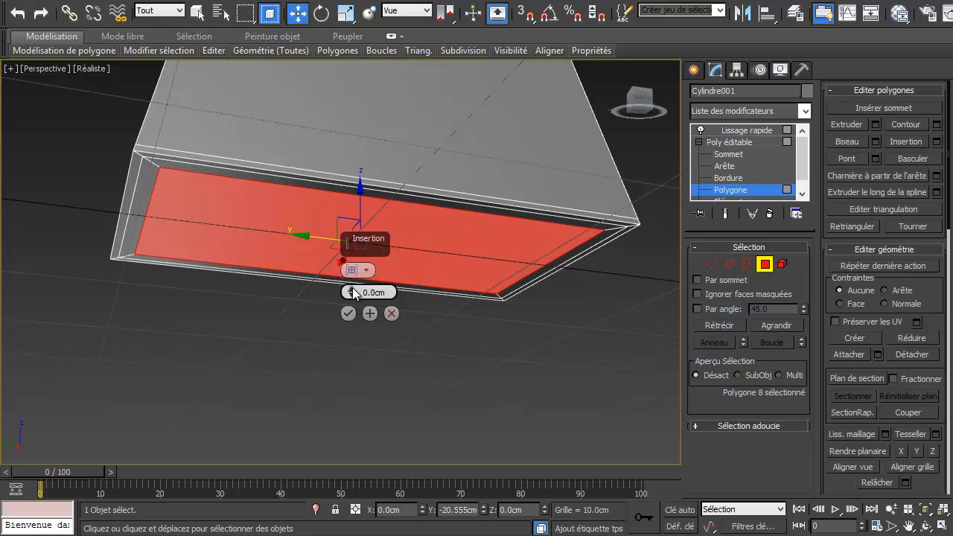
drag(353, 291, 354, 290)
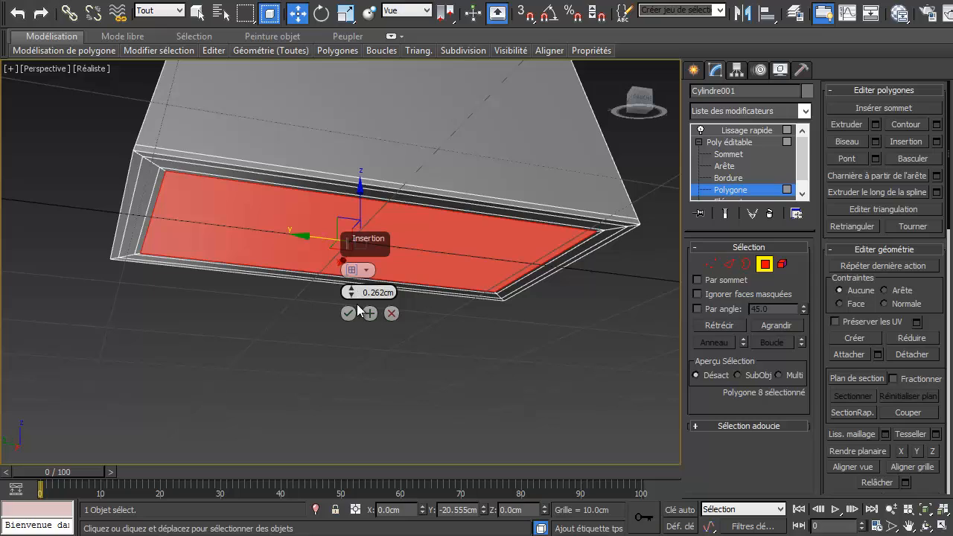
click(348, 313)
Extrude the inset bottom polygon inward with Extruder to form a shallow recess in the handle's base
right_click(249, 292)
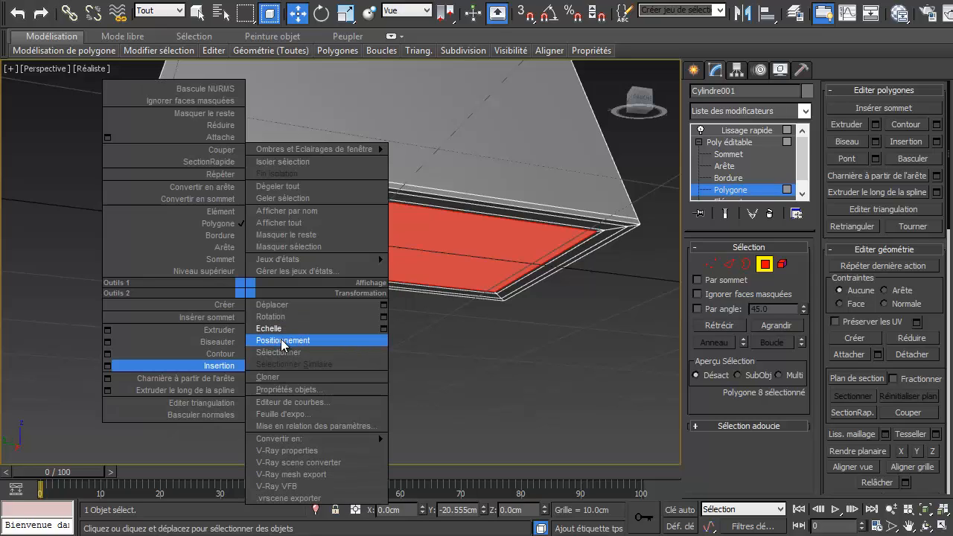
click(219, 330)
drag(219, 240, 265, 245)
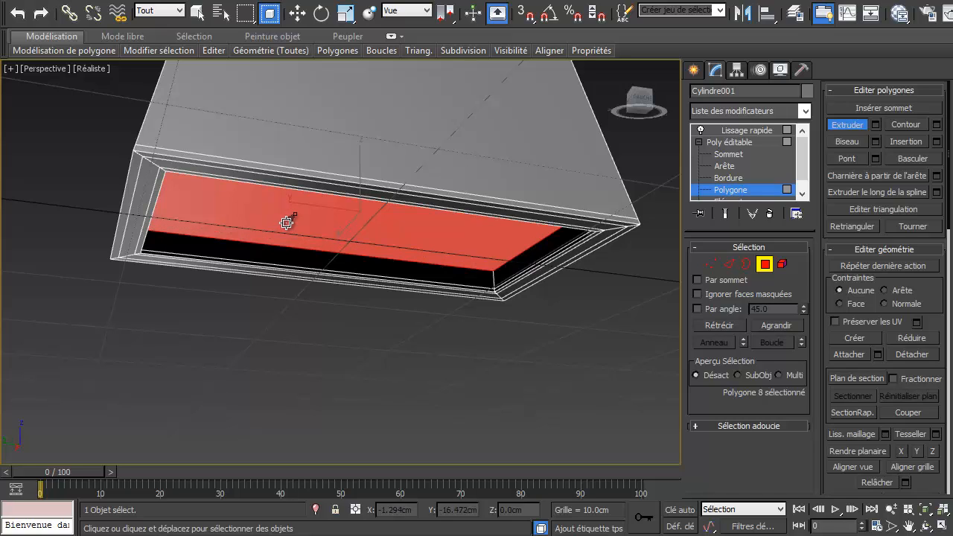
drag(286, 224, 286, 225)
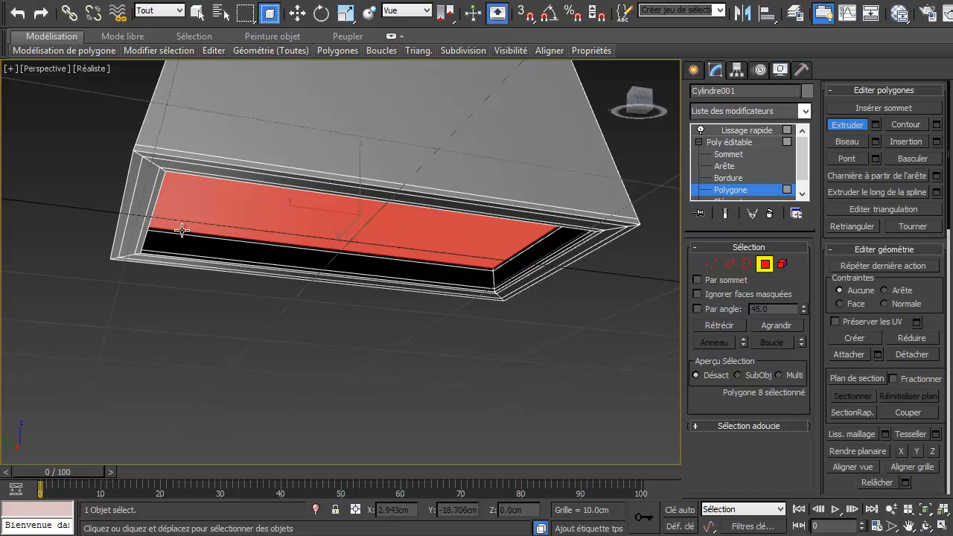
Show the smoothed end result, return to the Lissage rapide level, deselect the megaphone and examine its smoothed base and rear
click(725, 213)
click(295, 349)
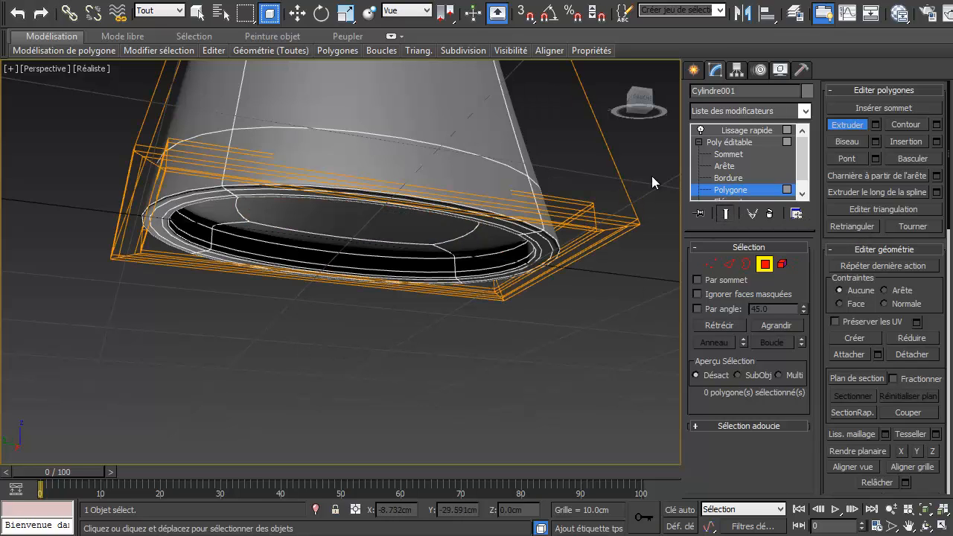
click(741, 128)
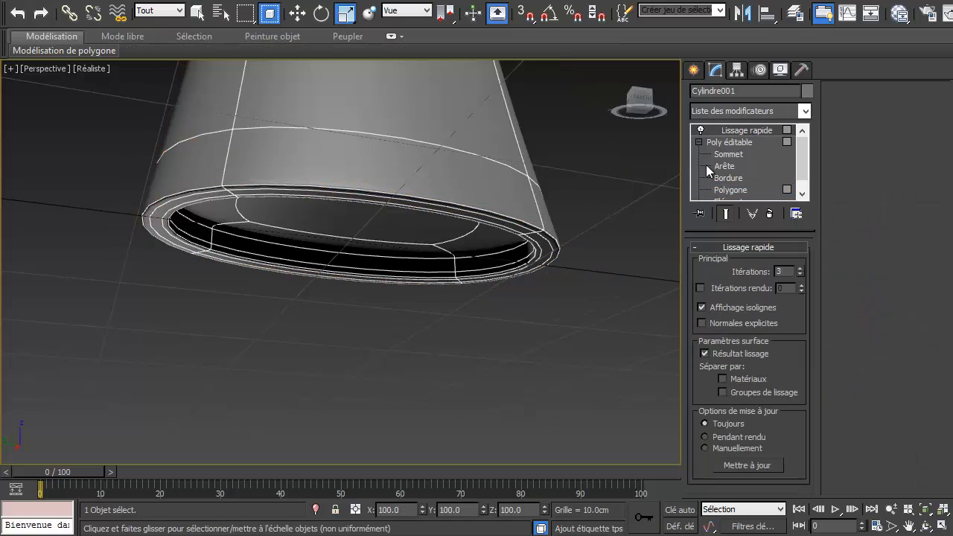
click(456, 347)
scroll(456, 347, down, 5)
alt+middle_drag(460, 341, 579, 515)
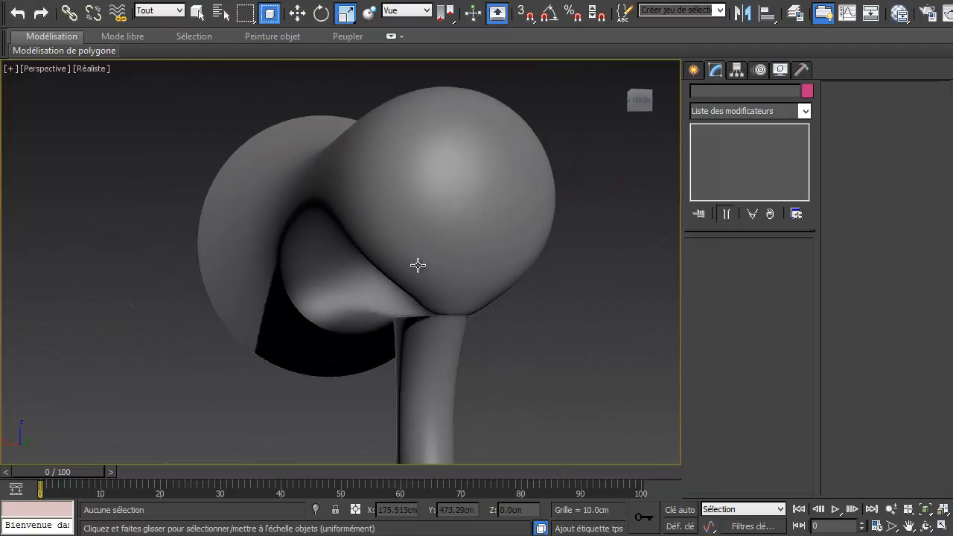
Select the megaphone, go to the Polygone level of Poly éditable and hide the smoothed end result to expose the cylinder's rear cap
click(479, 179)
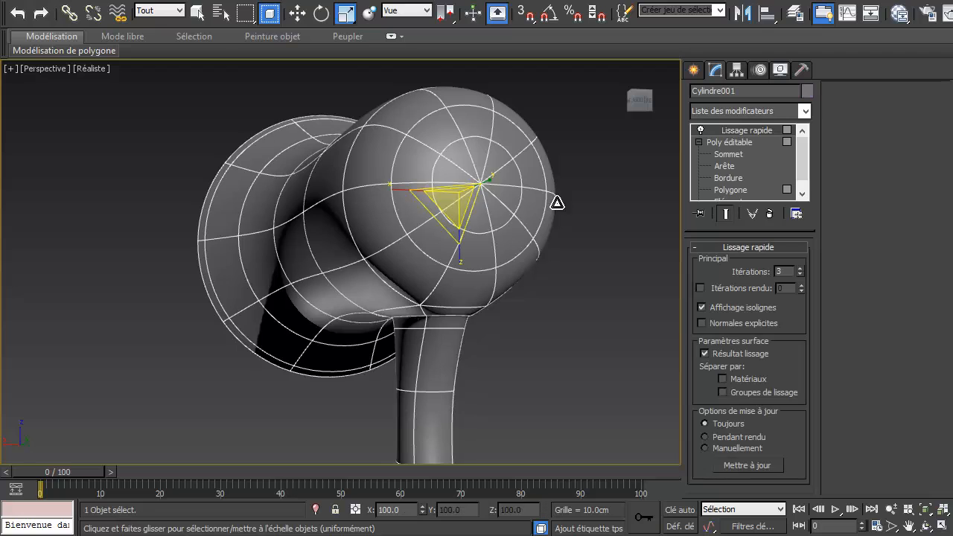
click(733, 142)
click(730, 190)
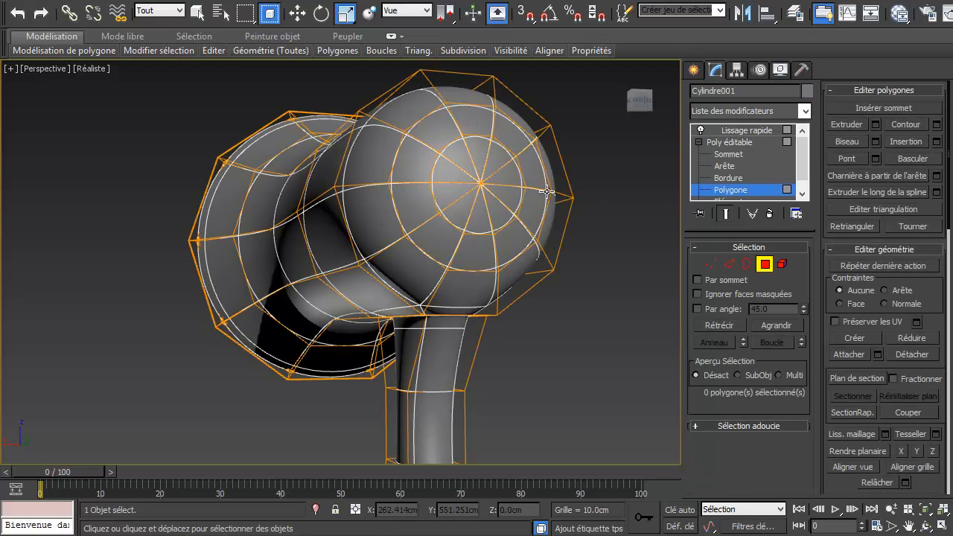
alt+middle_drag(503, 223, 677, 219)
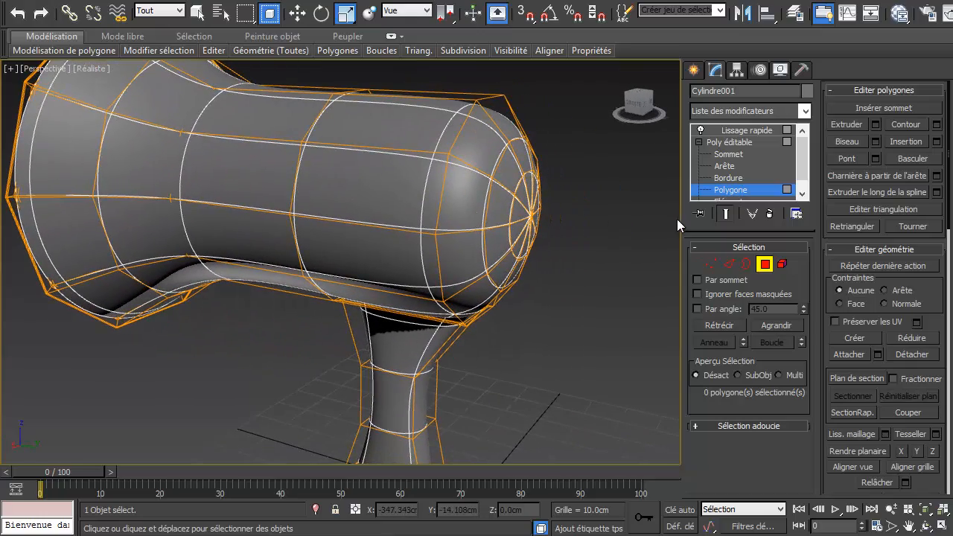
click(732, 217)
alt+middle_drag(614, 278, 399, 189)
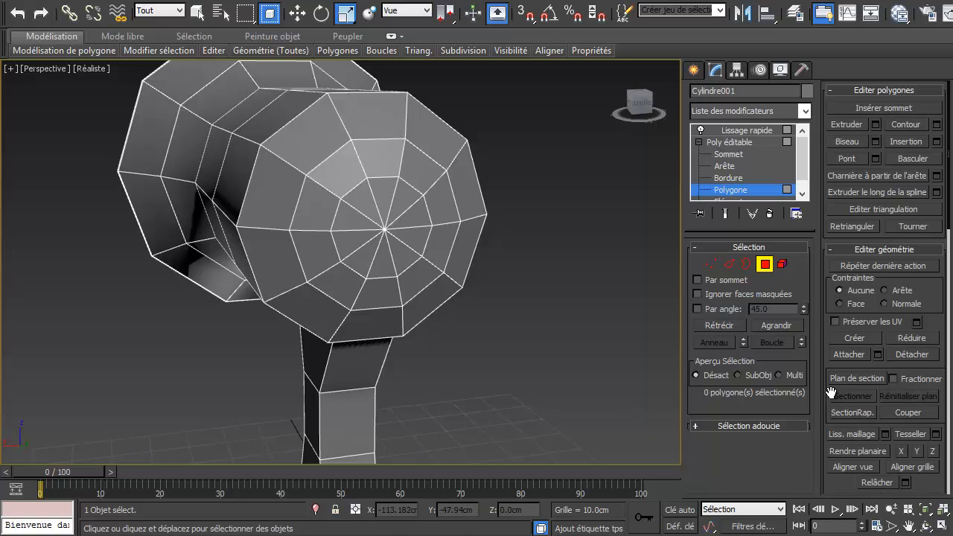
Select the complete edge loop of the rear cap's middle ring at the Arête level, using Boucle
click(729, 264)
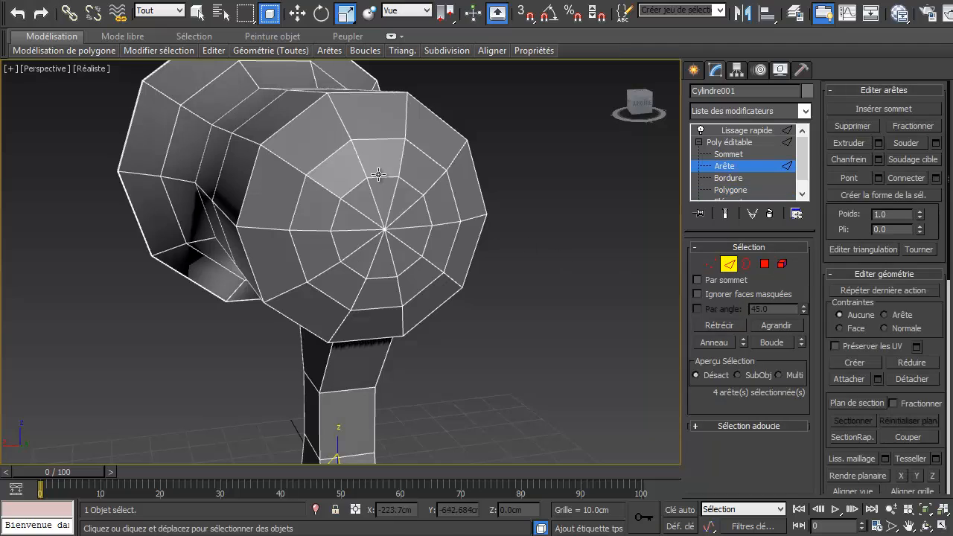
click(372, 140)
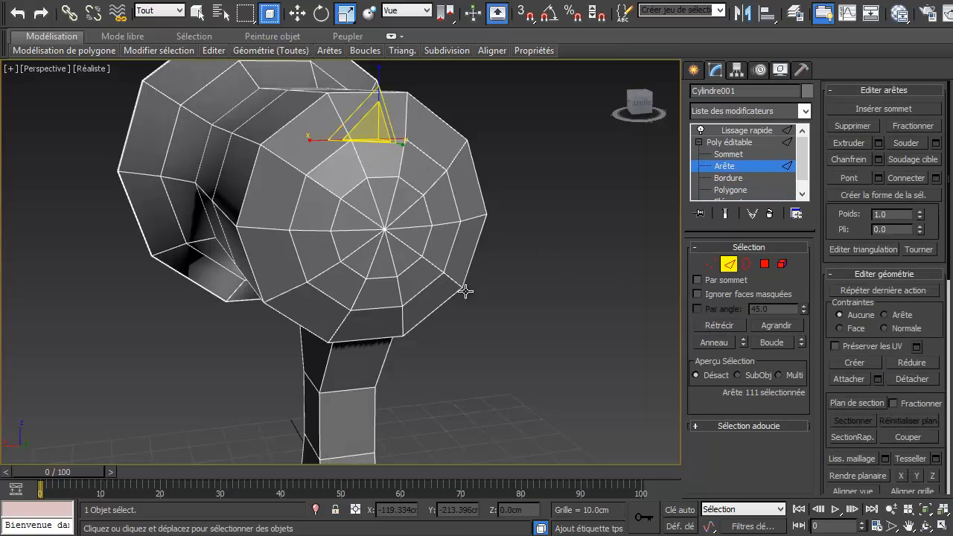
click(772, 342)
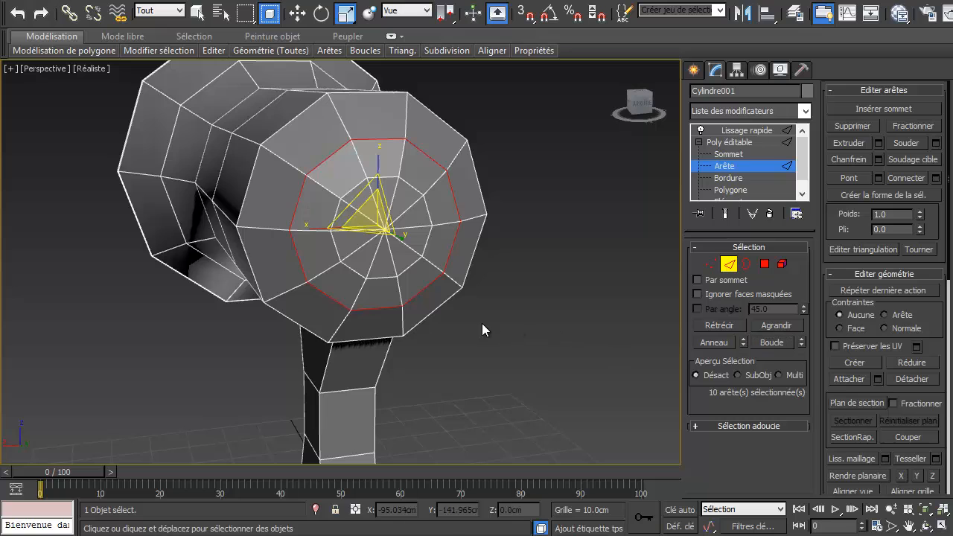
scroll(421, 303, up, 4)
alt+middle_drag(213, 144, 348, 204)
right_click(321, 206)
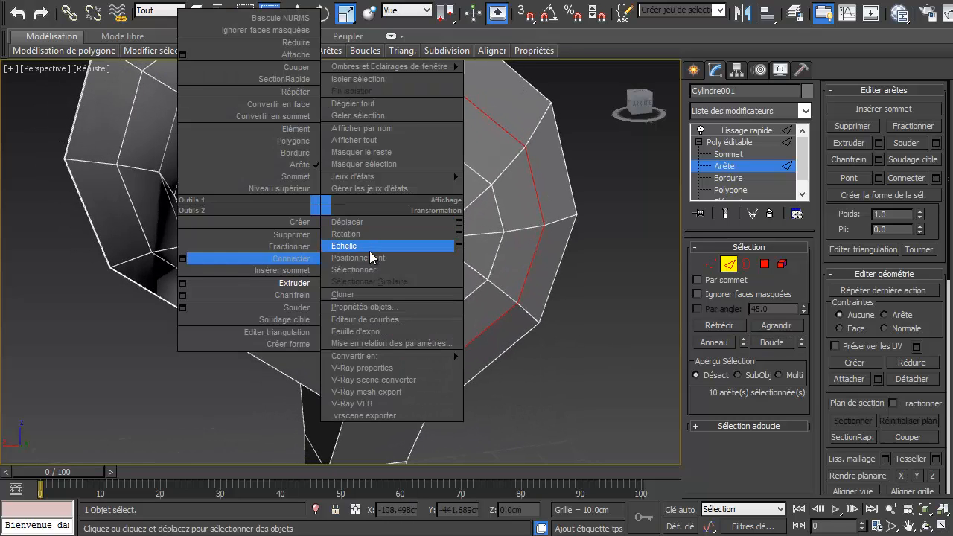
click(370, 248)
key(q)
Open the Extruder settings for the selected edge loop, reset the height to 0 and set the width to 0.364 cm
right_click(343, 214)
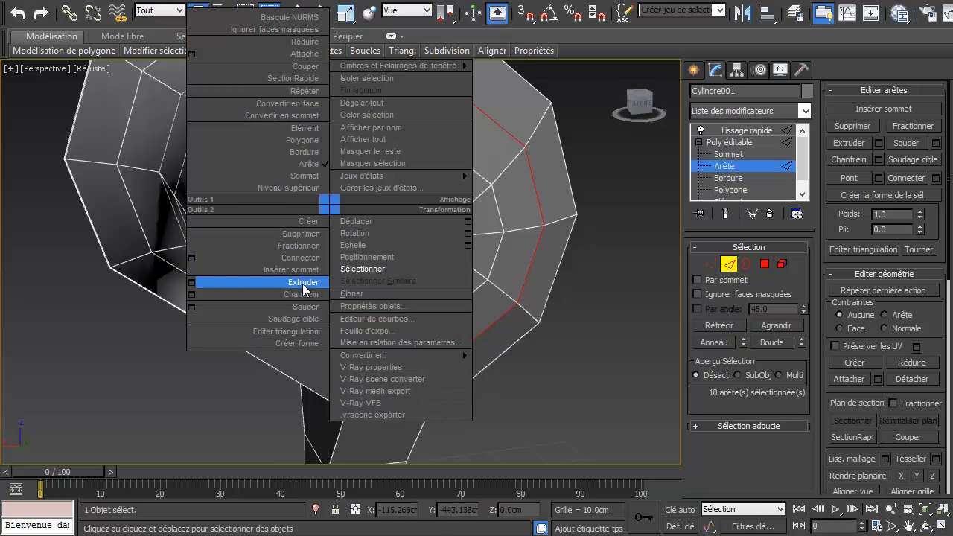
click(192, 284)
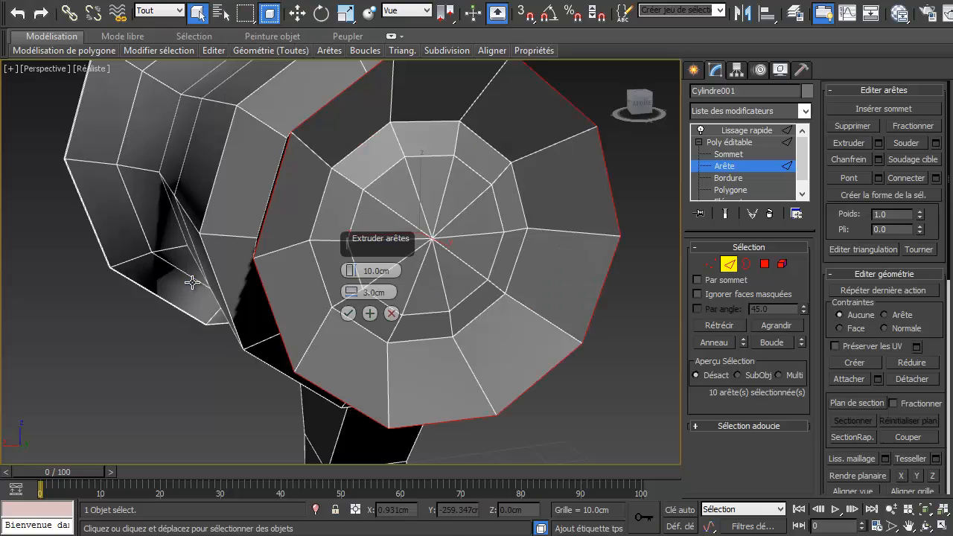
right_click(352, 273)
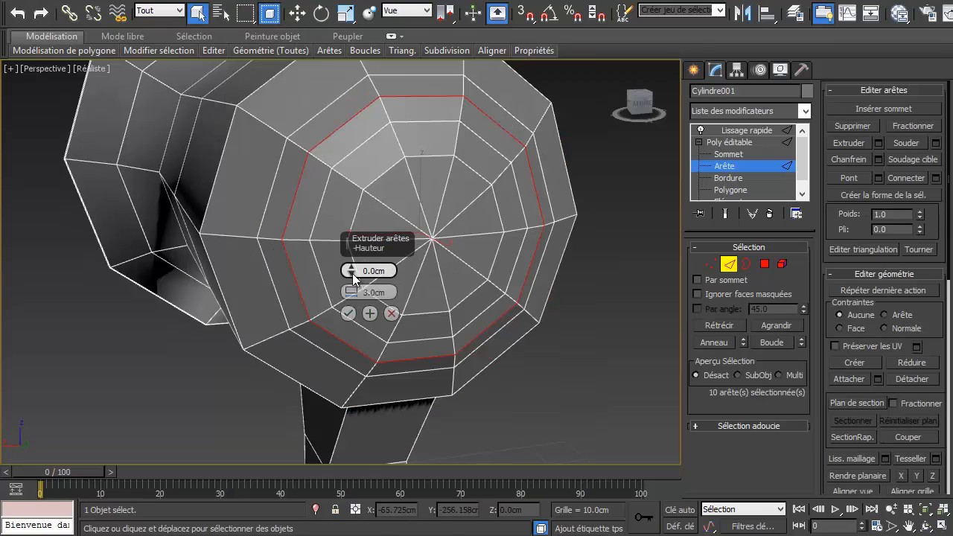
right_click(351, 293)
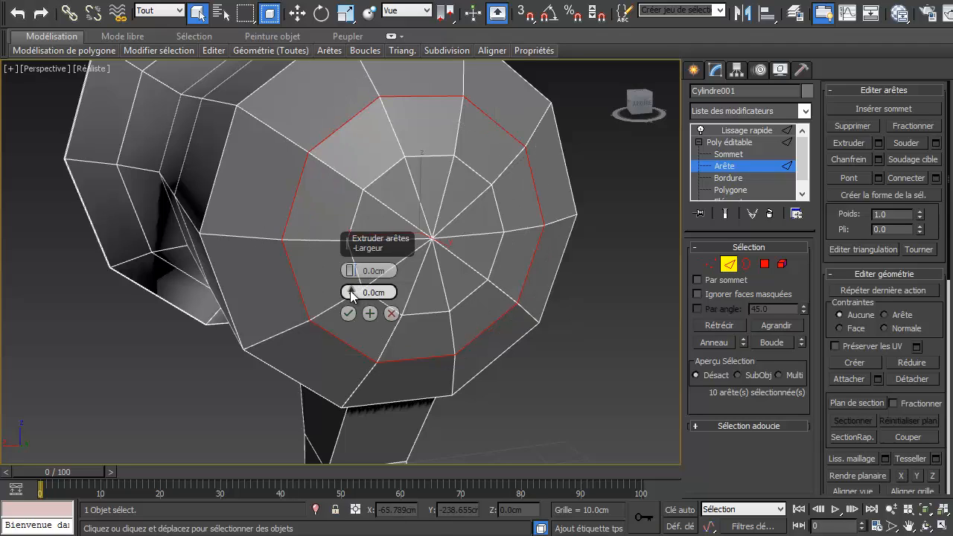
drag(351, 291, 351, 291)
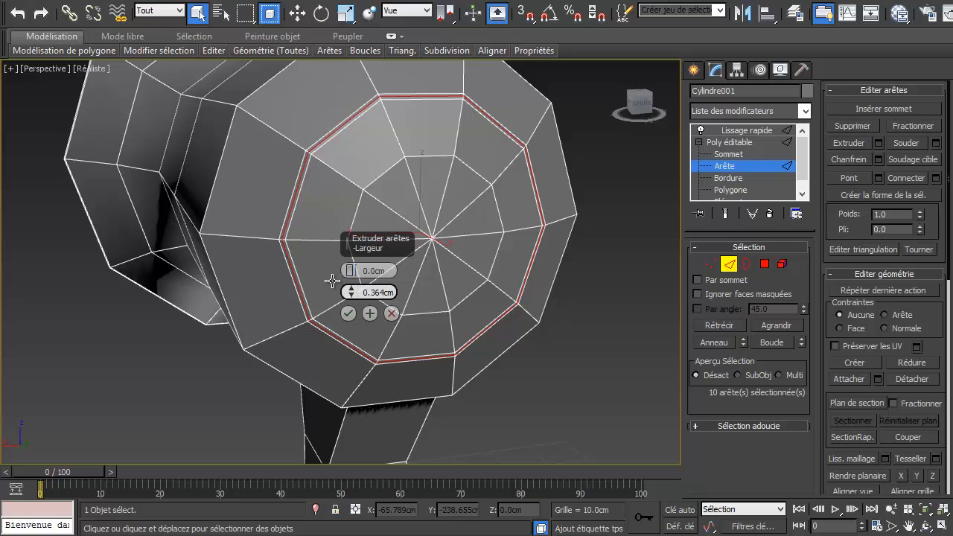
Set the edge extrusion height to -2.728 cm to sink a groove into the rear cap, and confirm it
scroll(333, 185, up, 4)
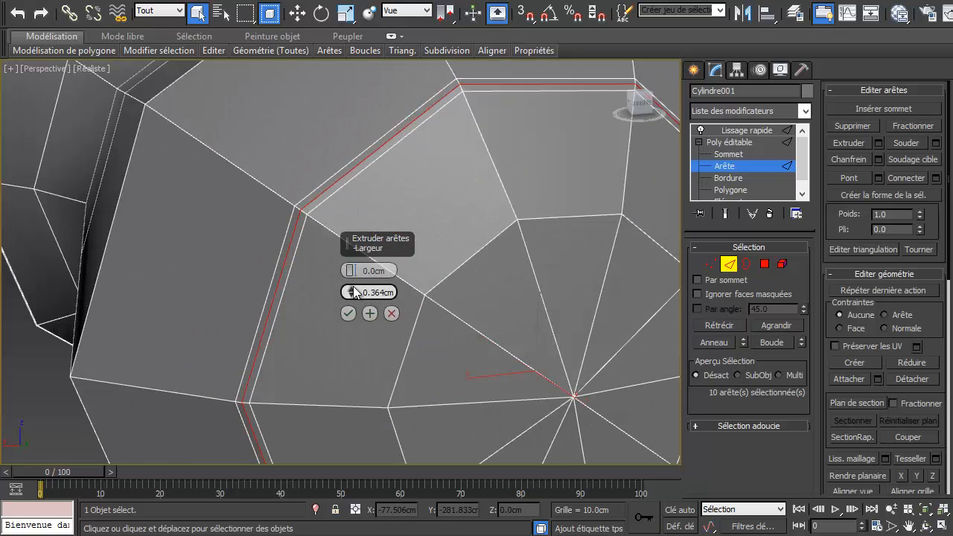
drag(352, 271, 352, 274)
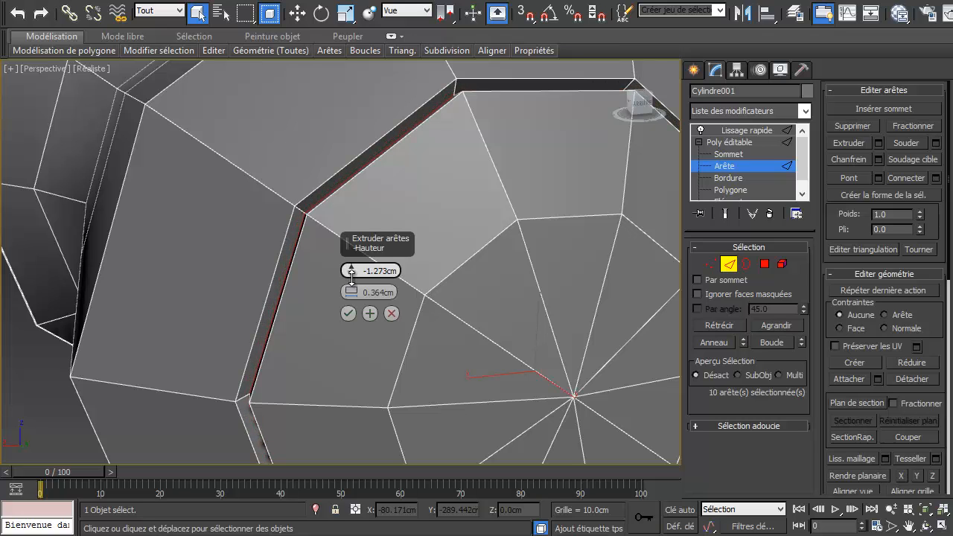
alt+middle_drag(260, 333, 272, 372)
drag(352, 271, 352, 280)
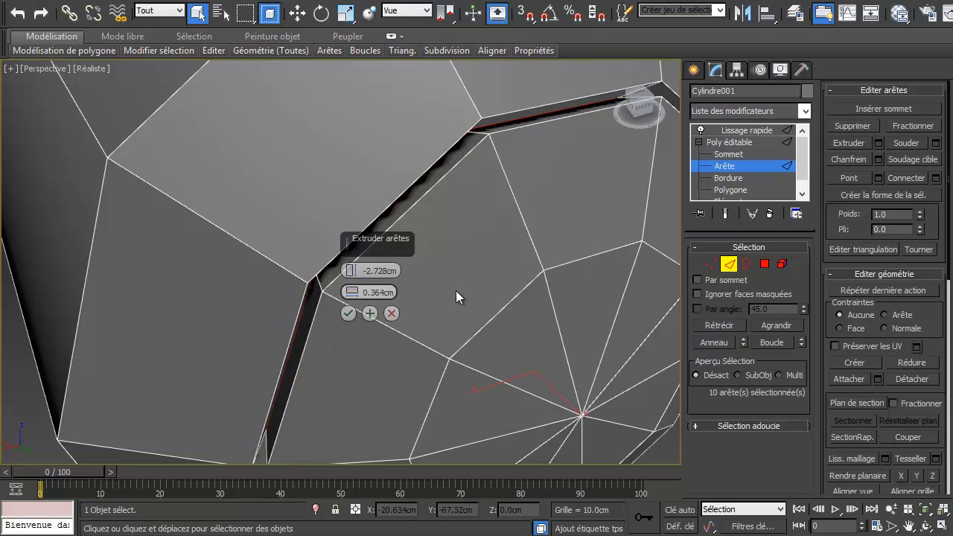
click(352, 311)
Apply Chanfrein to the edge loop at the bottom of the groove, splitting it to form a flat groove floor
right_click(327, 324)
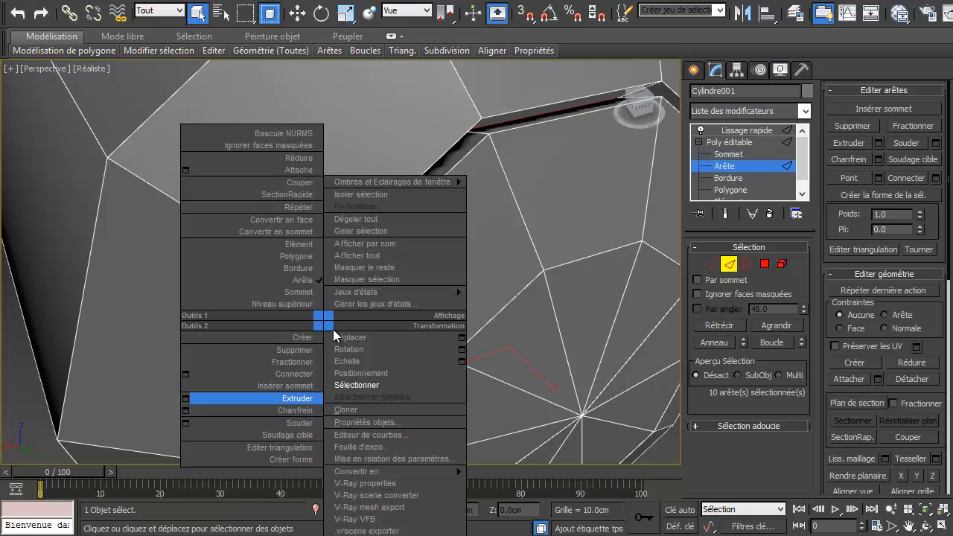
click(299, 411)
alt+middle_drag(328, 382, 318, 377)
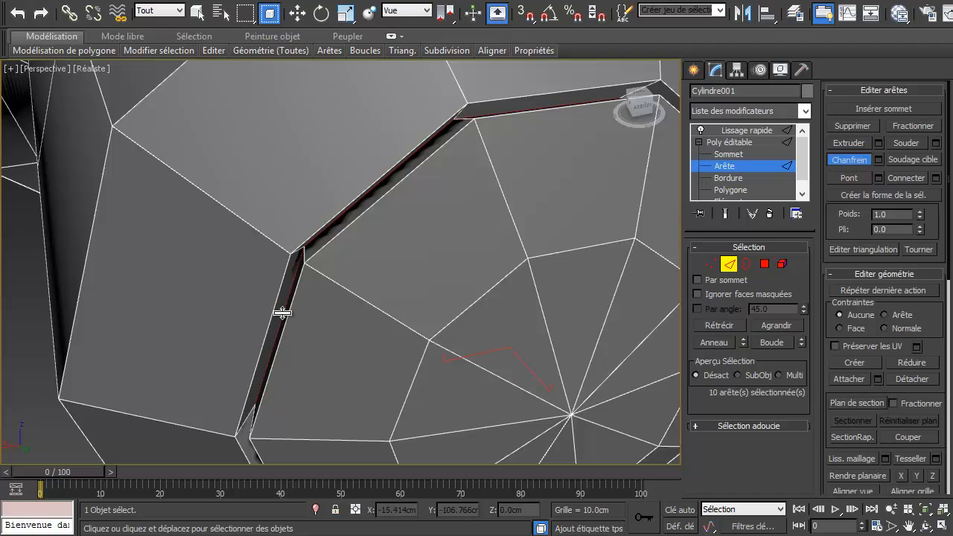
drag(284, 308, 342, 333)
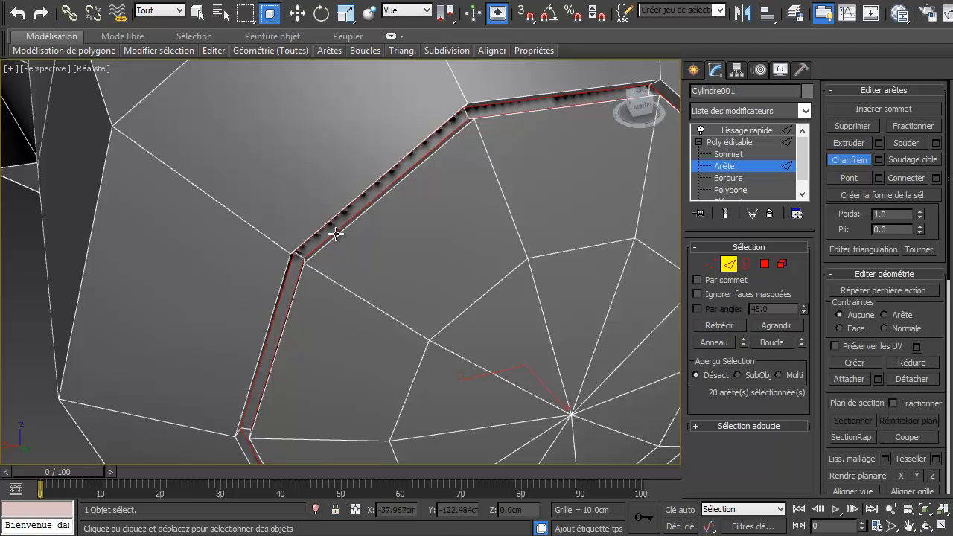
Add support loops with Boucle Rapide just outside and just inside the groove's rims, and leave the tool
click(213, 51)
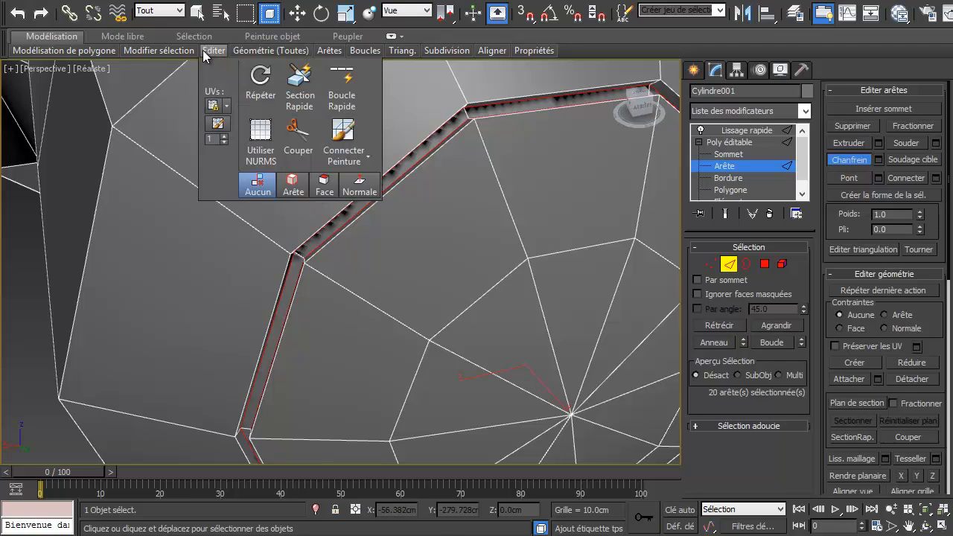
click(342, 93)
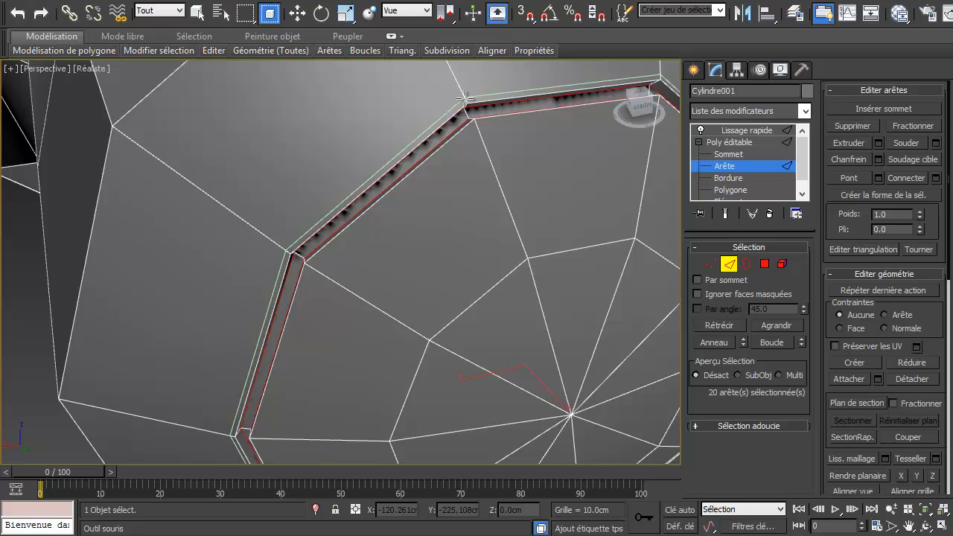
click(469, 106)
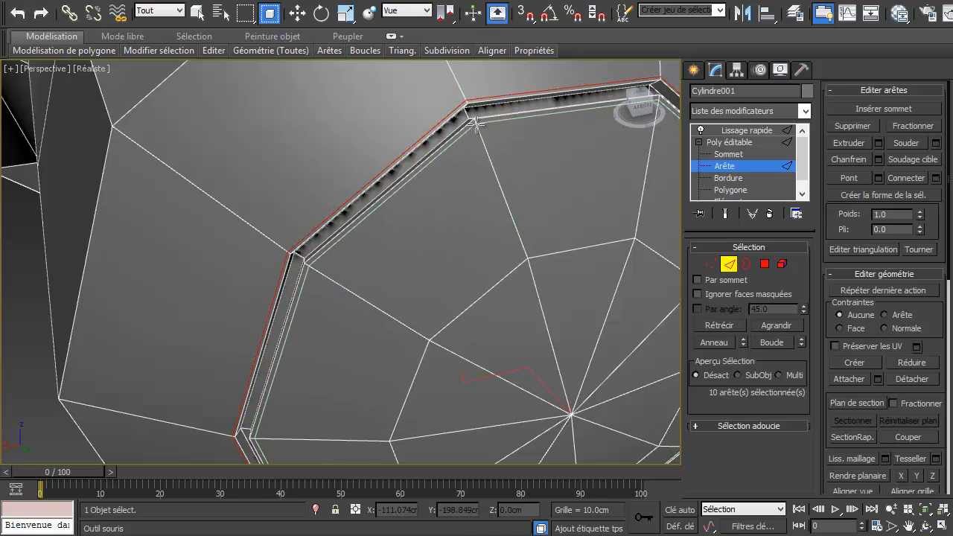
click(476, 123)
key(w)
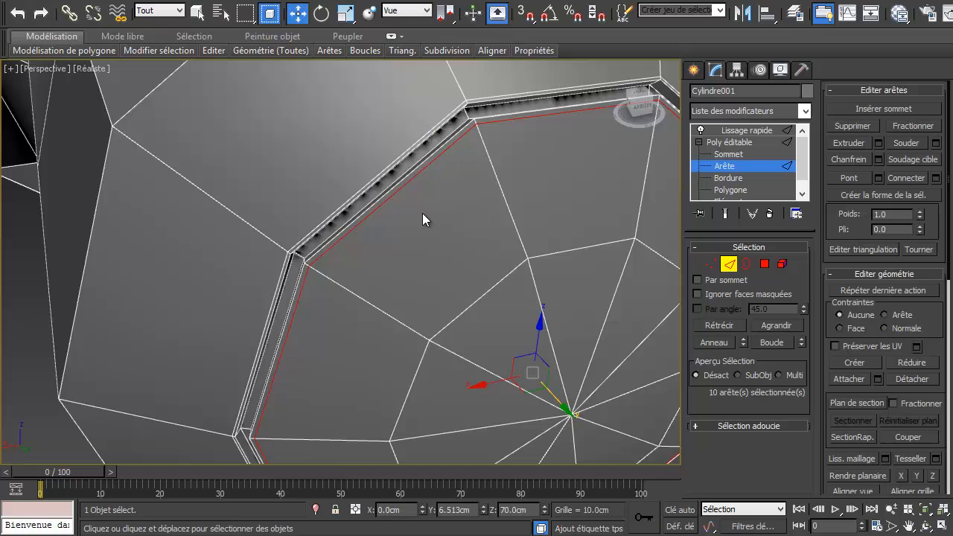
Show the smoothed end result, deselect the megaphone and examine the circular groove on its rear cap
click(726, 213)
click(37, 318)
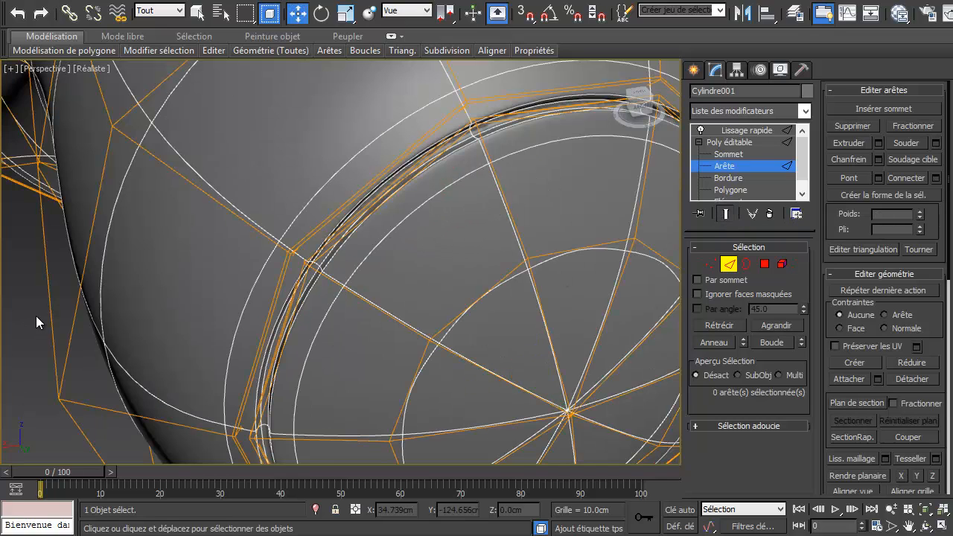
click(730, 265)
click(81, 419)
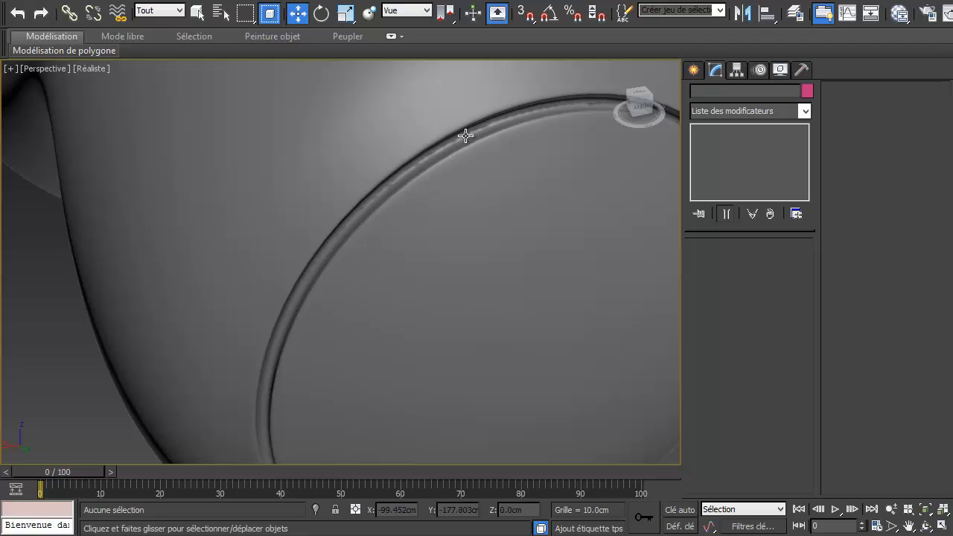
Return to the megaphone's Arête level, hide the smoothed end result and select the three edges crossing the groove at one corner
click(587, 177)
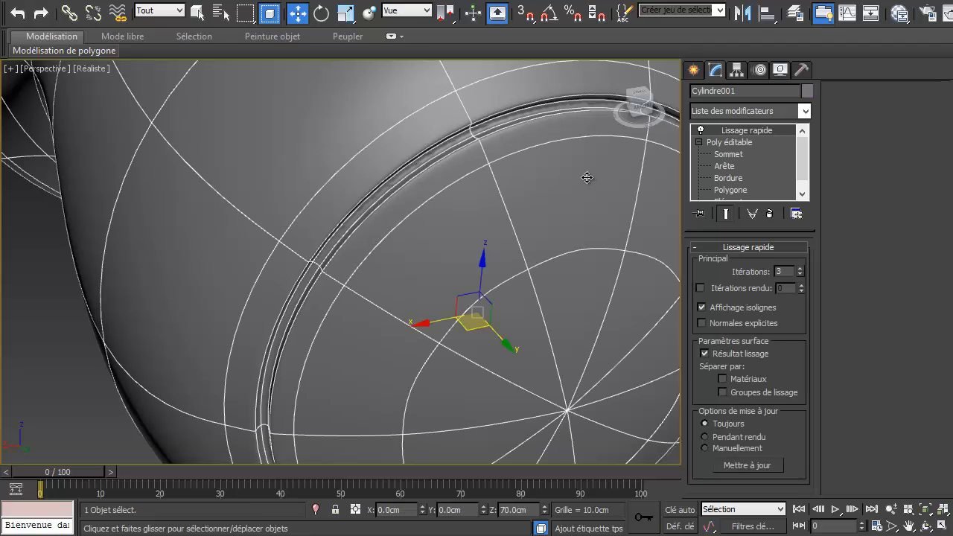
click(737, 166)
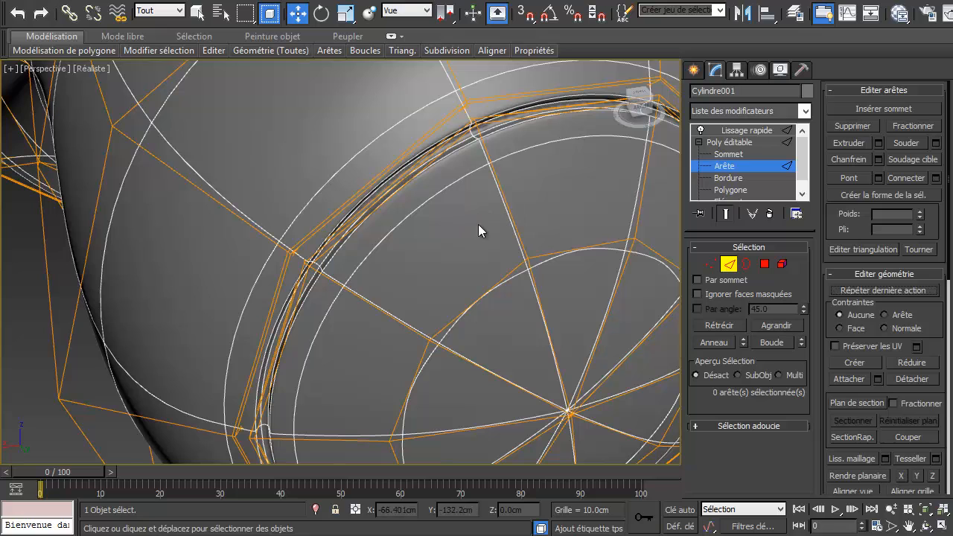
click(730, 213)
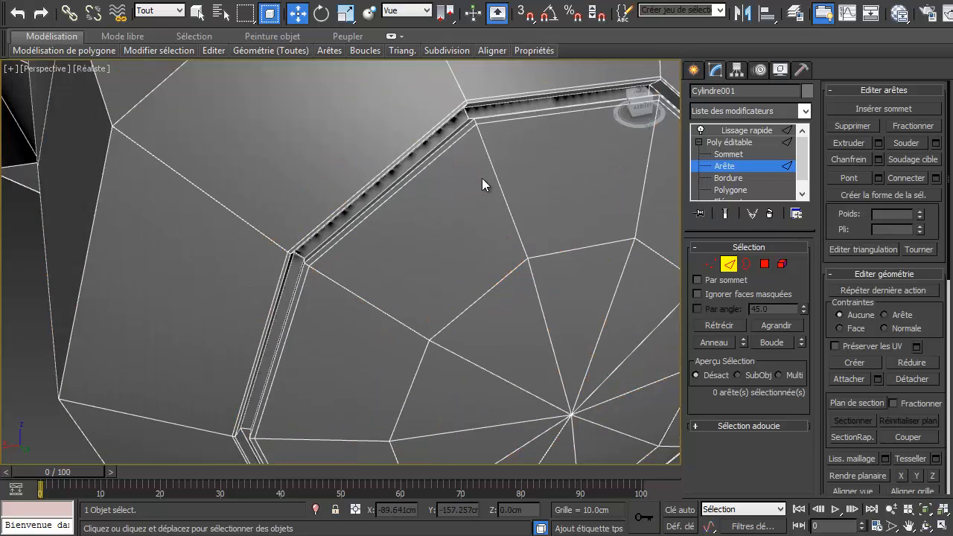
scroll(482, 178, up, 10)
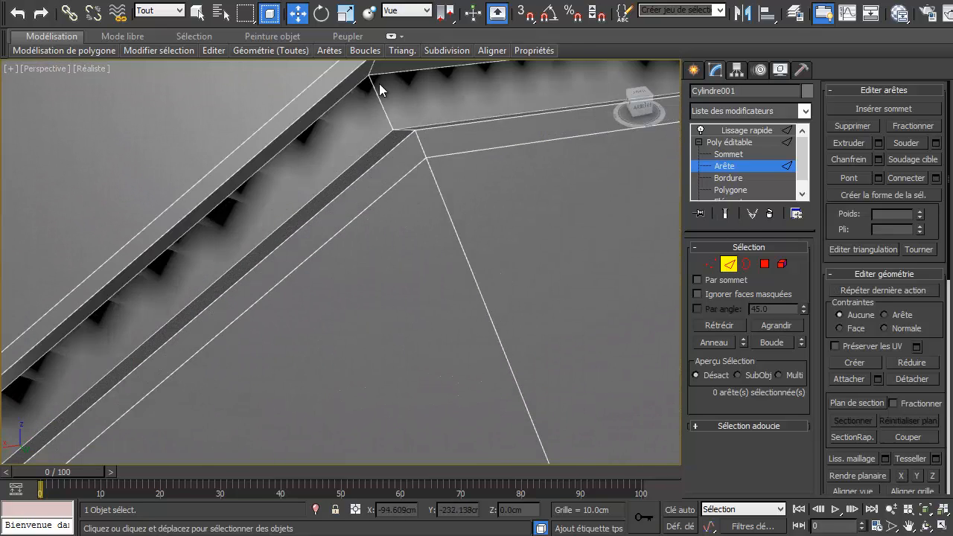
click(371, 69)
ctrl+click(378, 106)
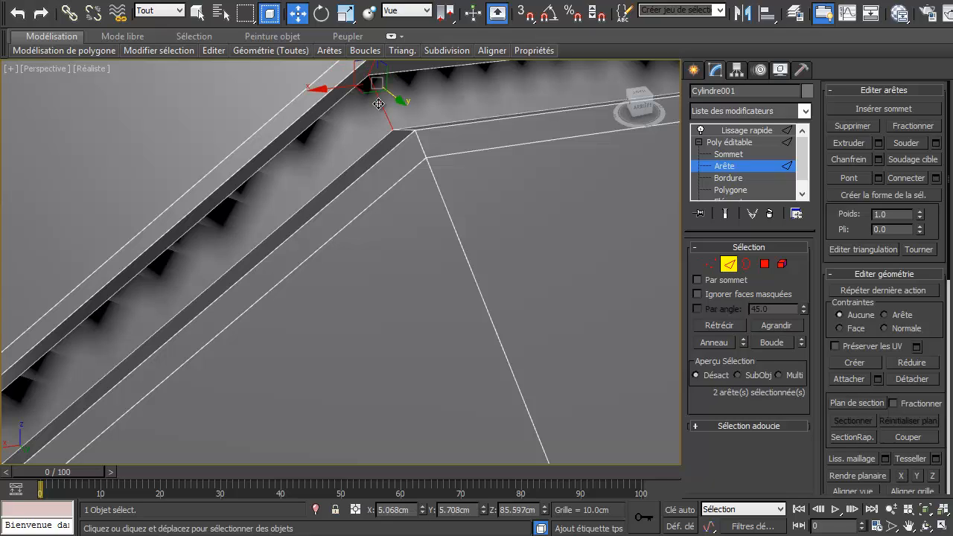
ctrl+click(404, 130)
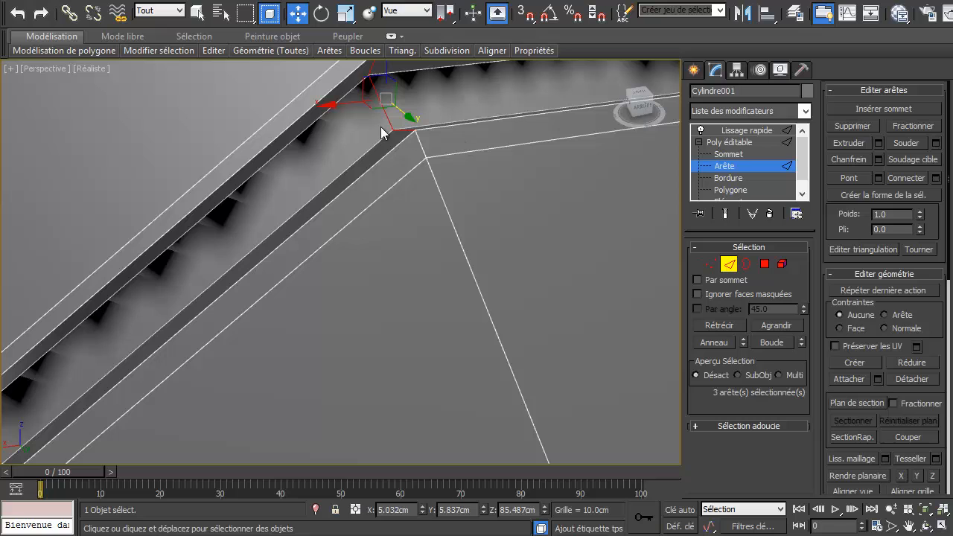
Extend the selection with Anneau to the matching cross edges all around the groove, and inspect one corner up close
scroll(405, 191, down, 5)
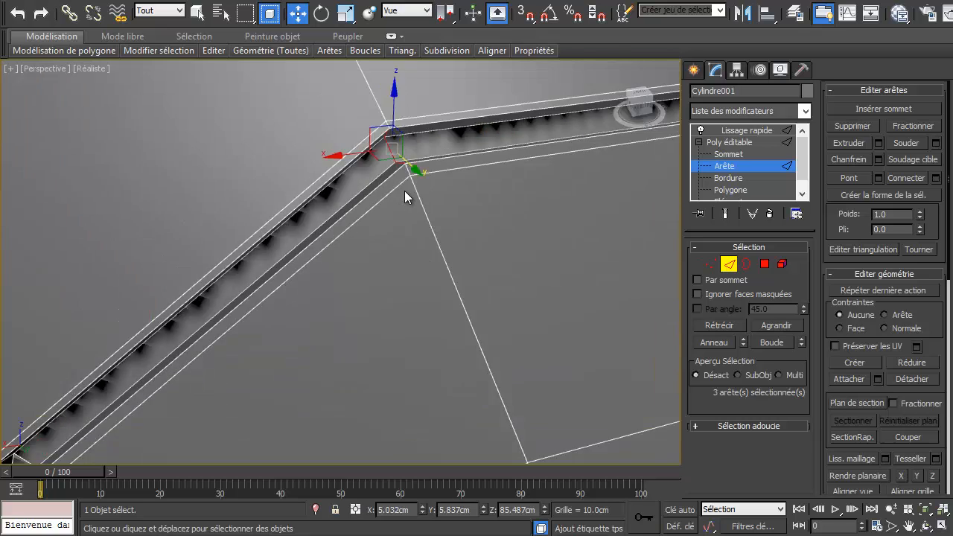
middle_drag(417, 261, 370, 142)
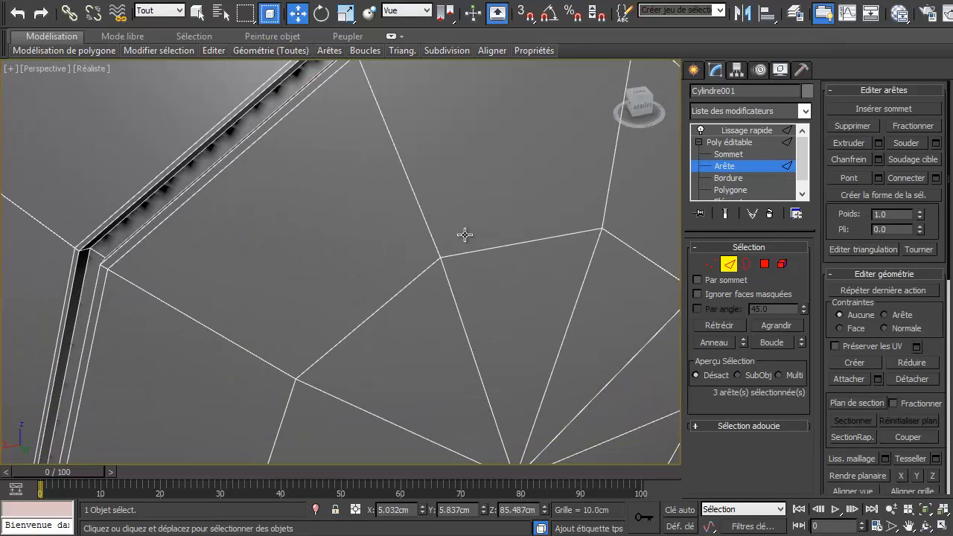
click(712, 341)
scroll(369, 331, down, 3)
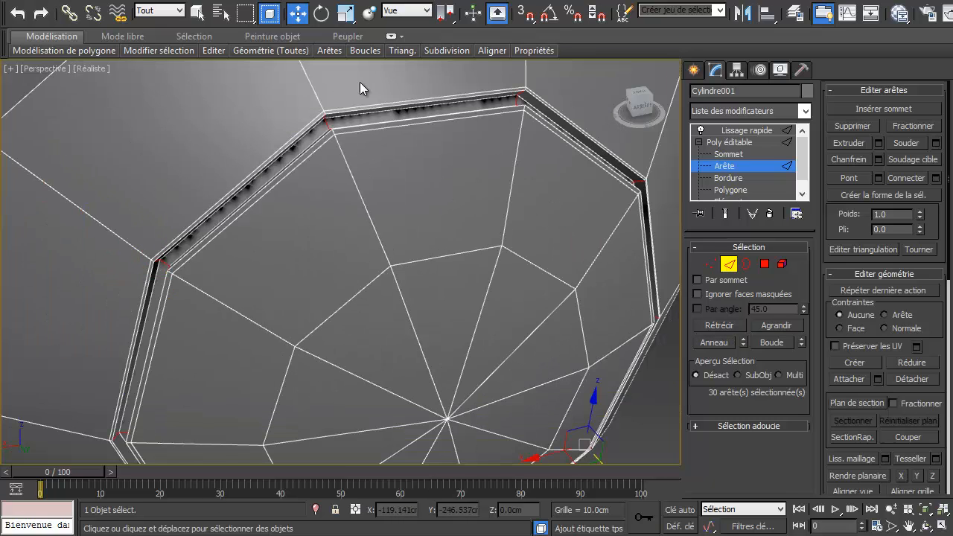
alt+middle_drag(325, 225, 407, 156)
scroll(413, 209, up, 5)
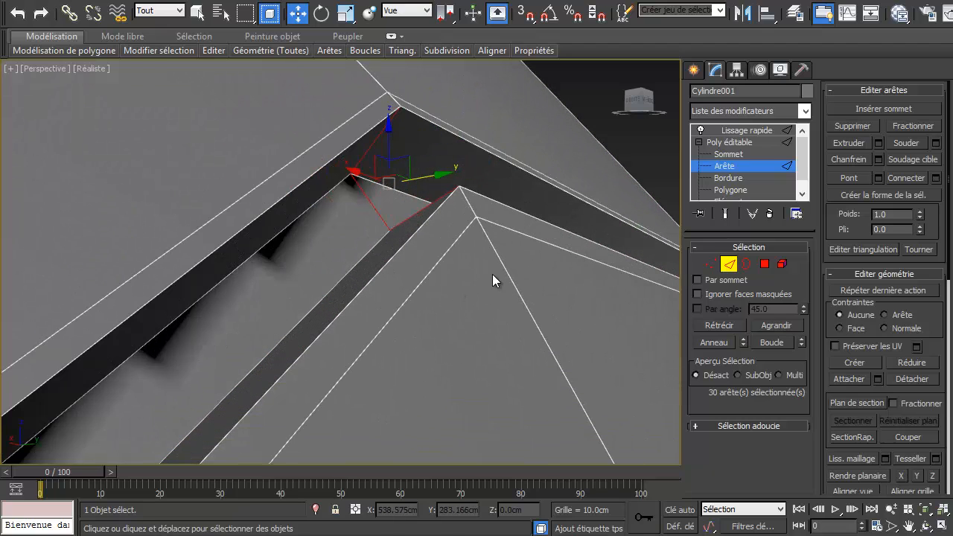
Connect the selected groove cross edges with 2 segments and a pinch of 72, and leave the Arête level
right_click(543, 271)
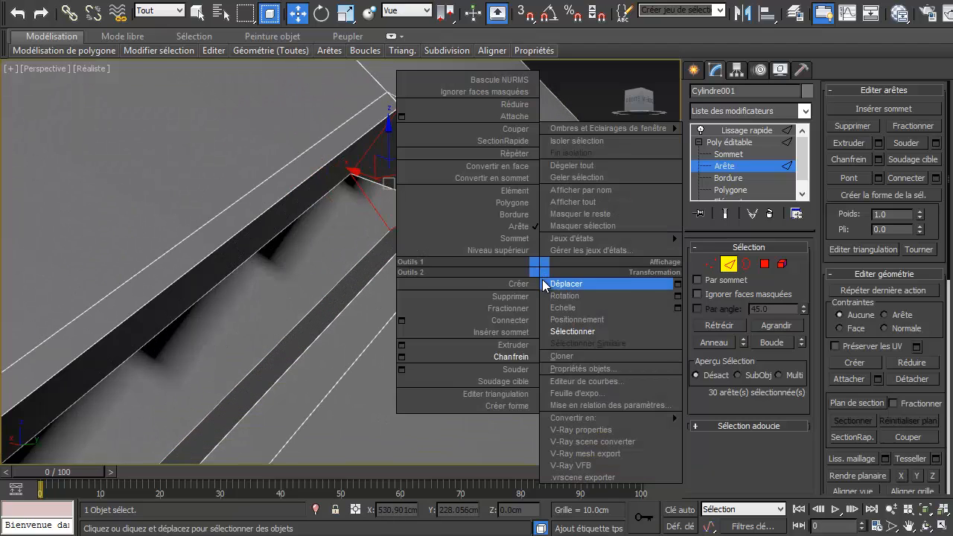
click(401, 320)
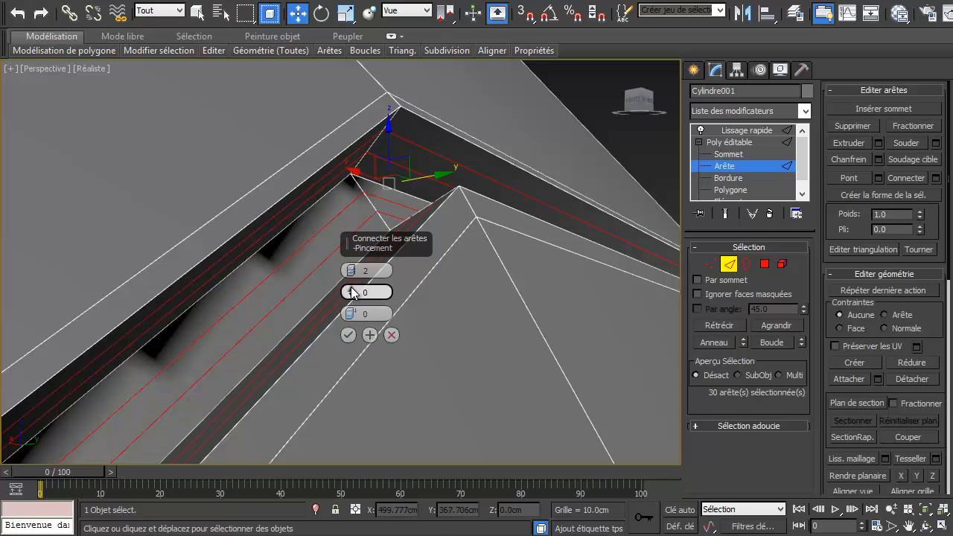
drag(351, 290, 421, 79)
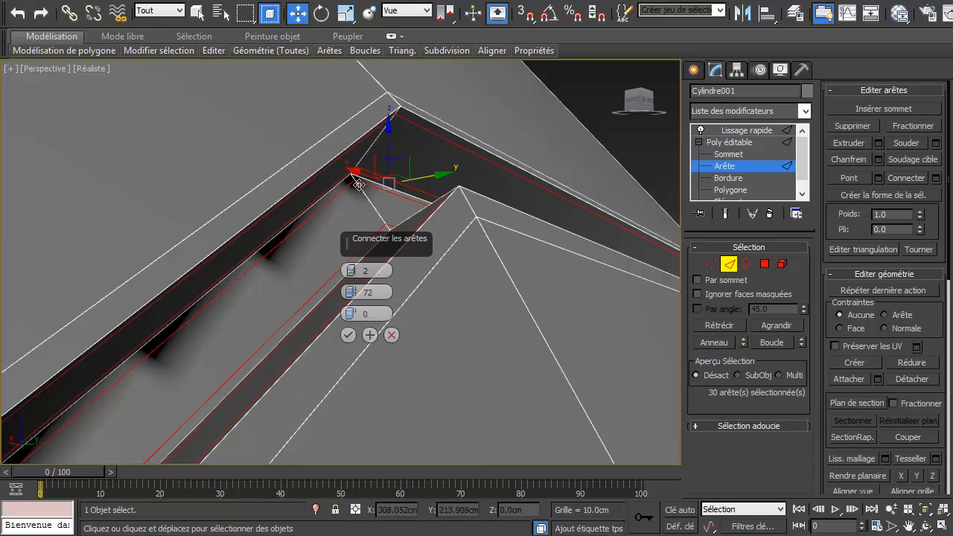
click(348, 335)
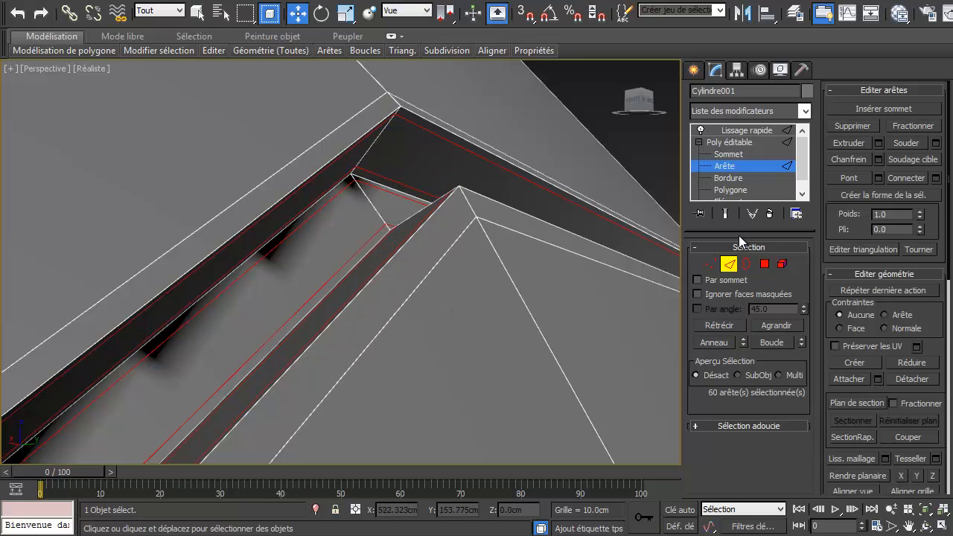
click(728, 265)
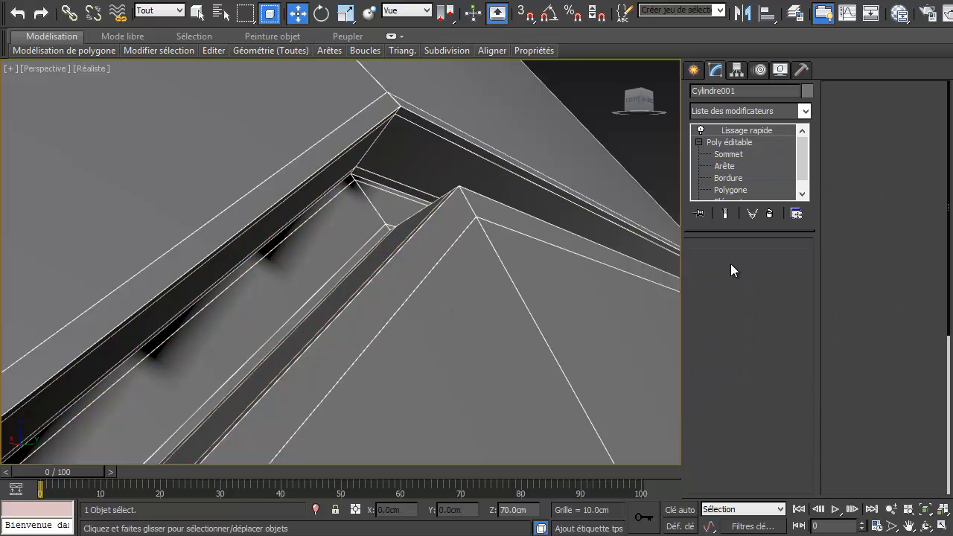
Show the smoothed end result, deselect the megaphone and examine the rear-cap groove and the whole model from several sides
click(726, 213)
scroll(485, 261, down, 5)
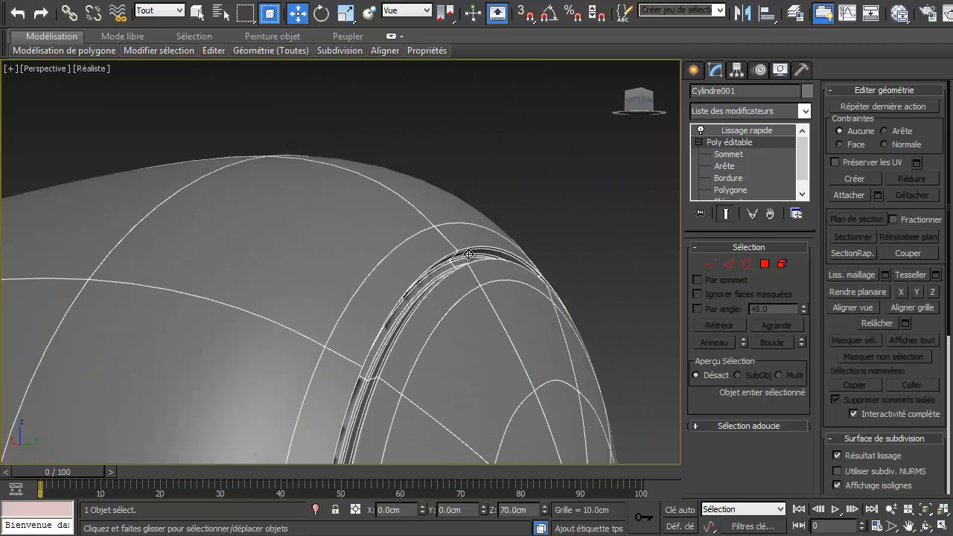
click(581, 200)
middle_drag(580, 200, 515, 185)
scroll(514, 185, down, 4)
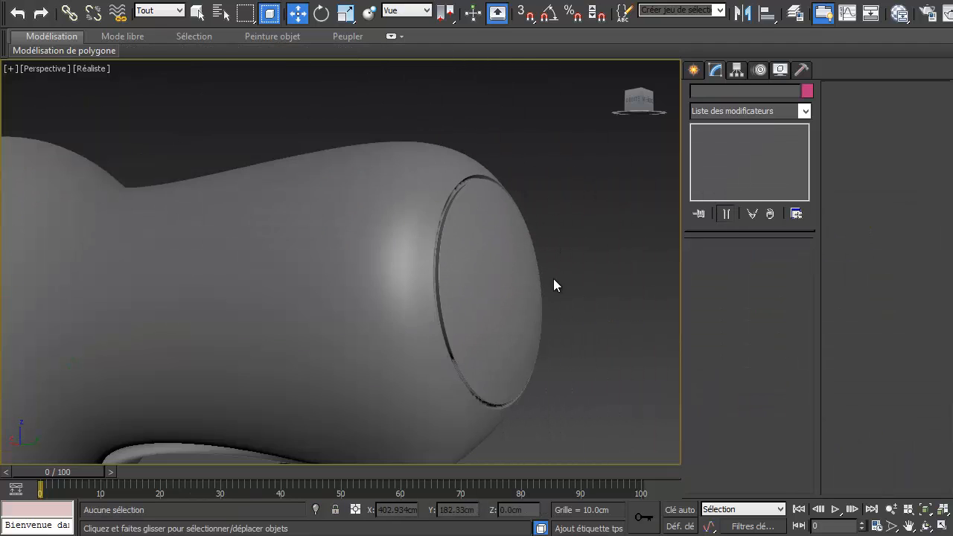
middle_drag(553, 260, 543, 112)
scroll(526, 193, down, 5)
alt+middle_drag(415, 228, 952, 257)
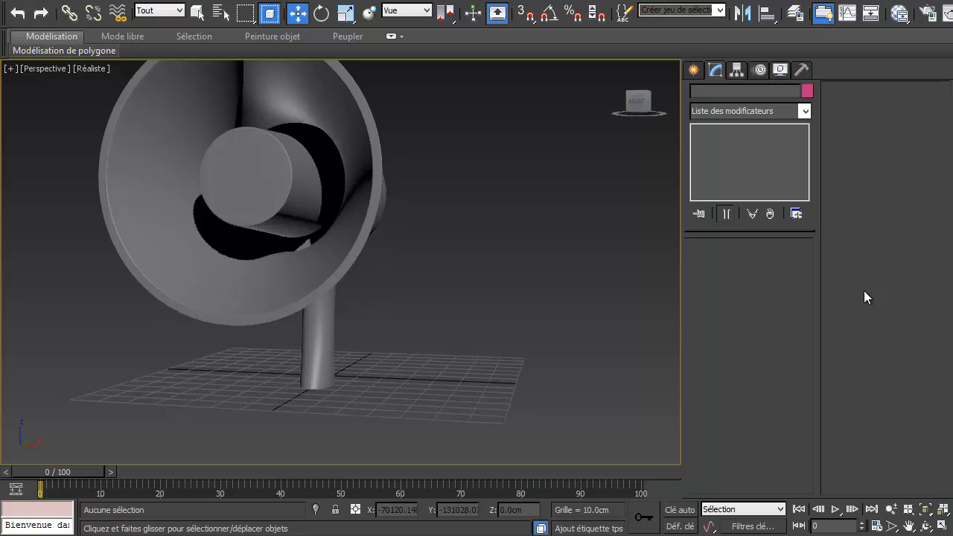
middle_drag(469, 275, 413, 300)
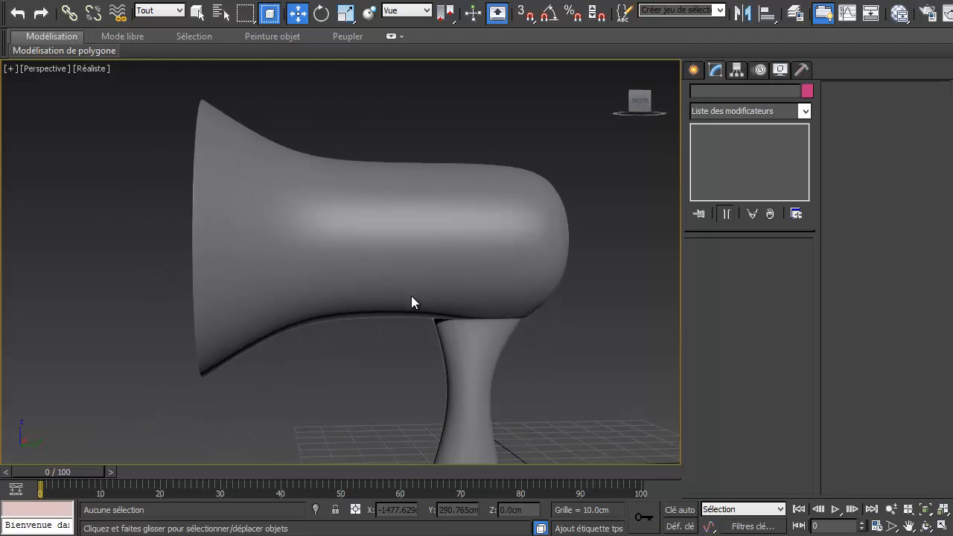
Enter the megaphone's Polygone level, hide the smoothed end result and select the full ring of faces on the cylinder just behind the horn
click(399, 236)
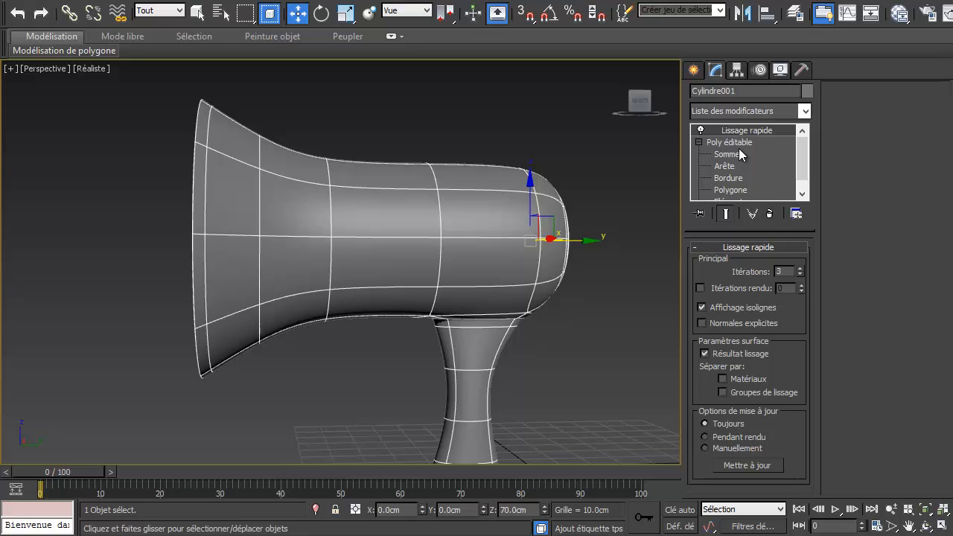
click(729, 143)
click(730, 190)
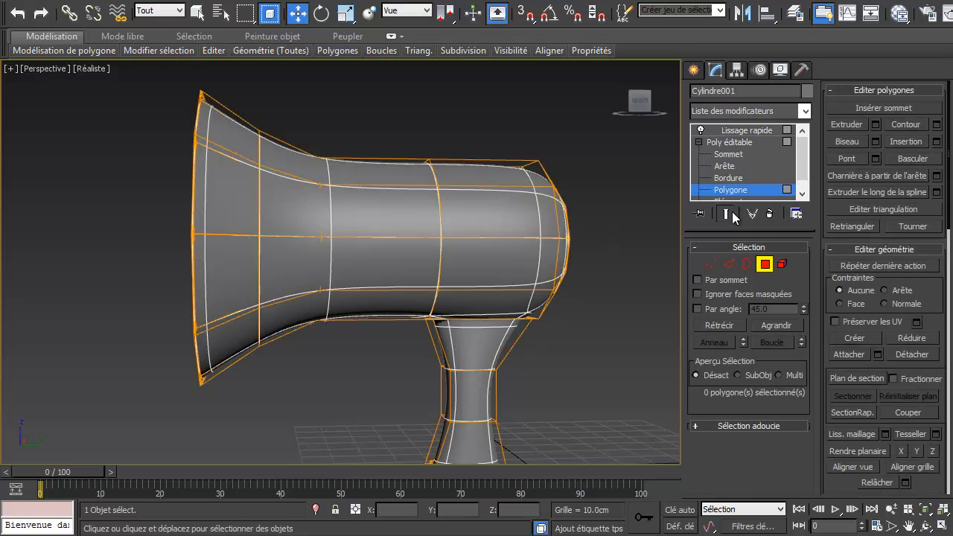
click(725, 214)
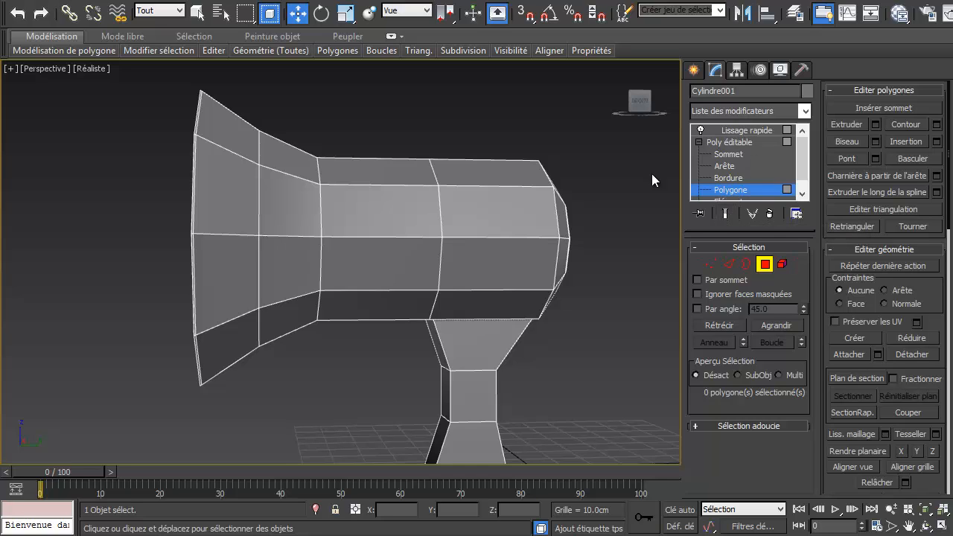
click(387, 269)
alt+middle_drag(379, 386, 372, 428)
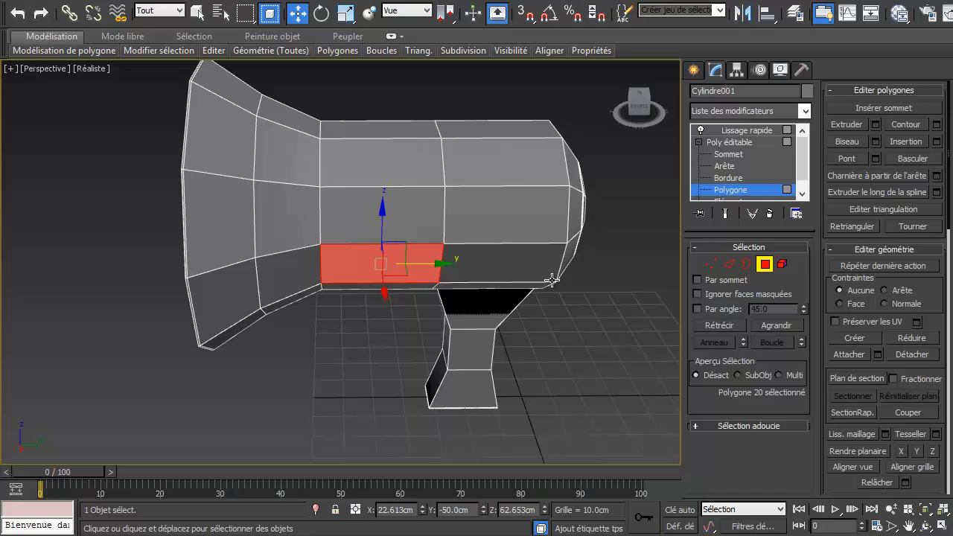
shift+click(422, 212)
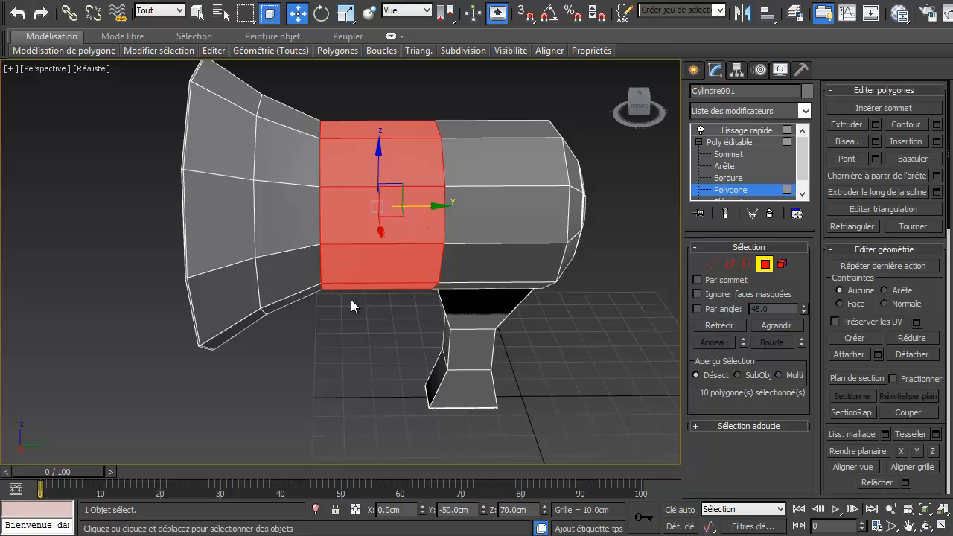
Inset the selected ring of faces as one group by about 4.7 cm with Insertion, and leave the tool
right_click(369, 310)
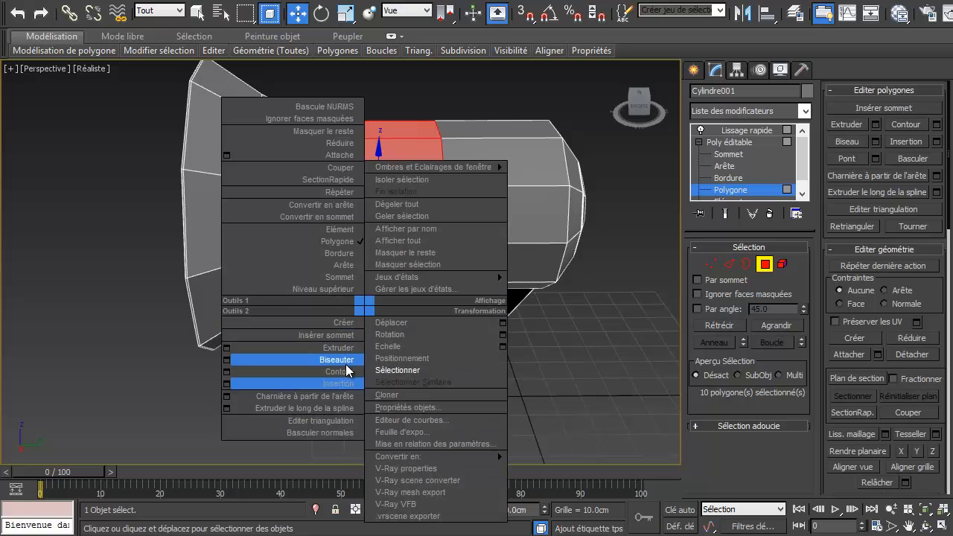
click(343, 381)
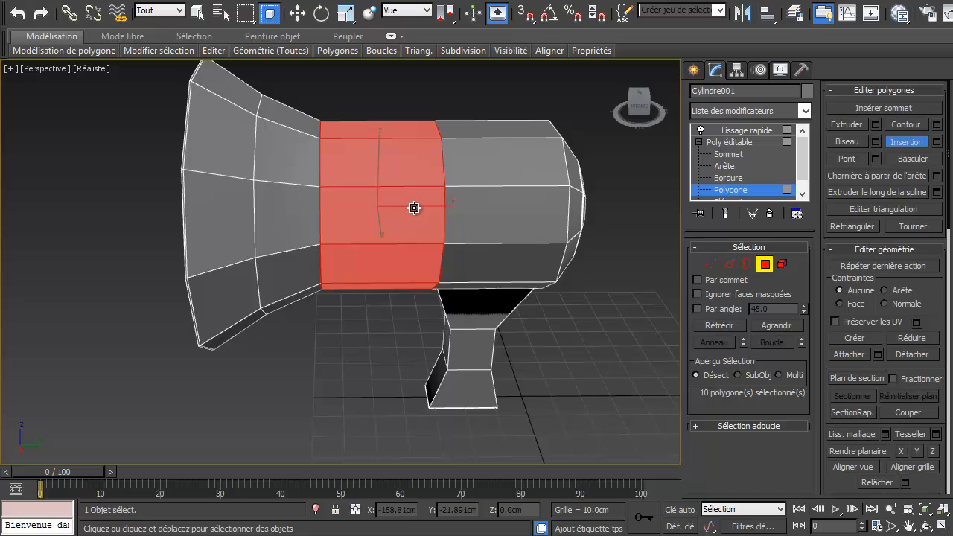
drag(414, 209, 414, 225)
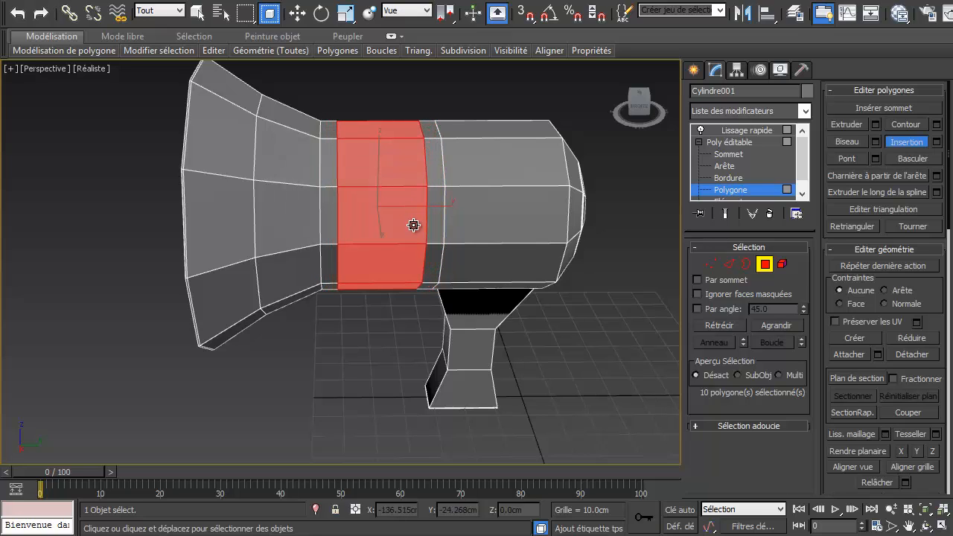
key(w)
Inset each face of the narrowed ring separately, by polygon, with an amount of 2.004 cm
right_click(409, 259)
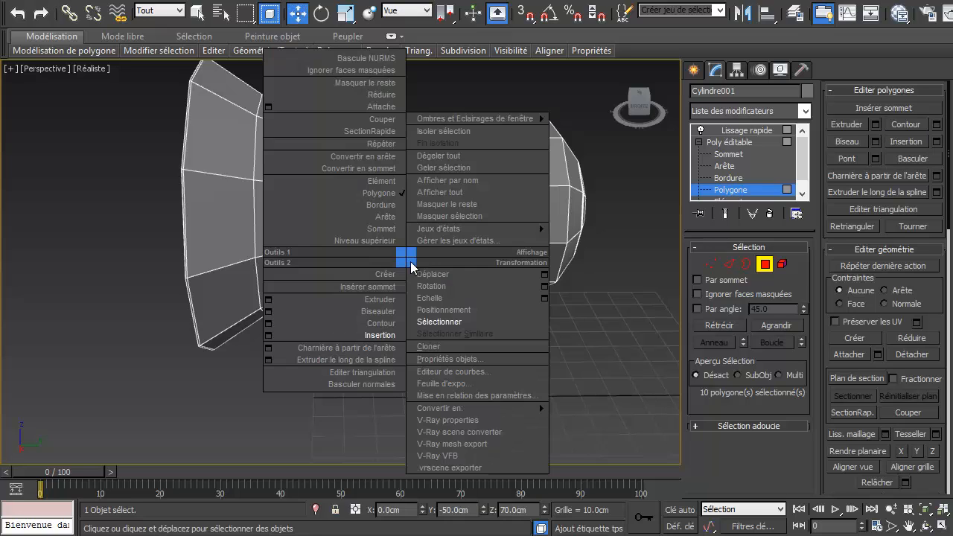
click(268, 336)
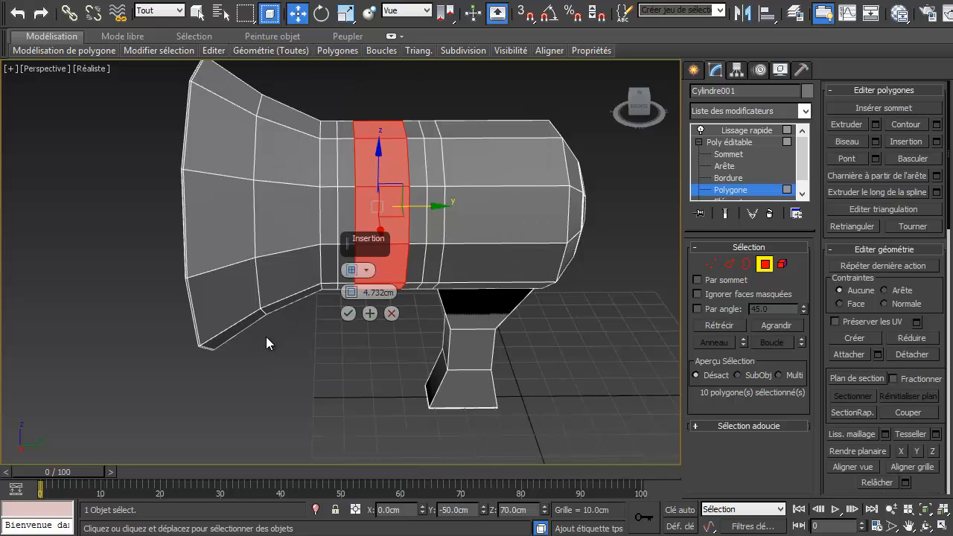
click(364, 269)
click(405, 297)
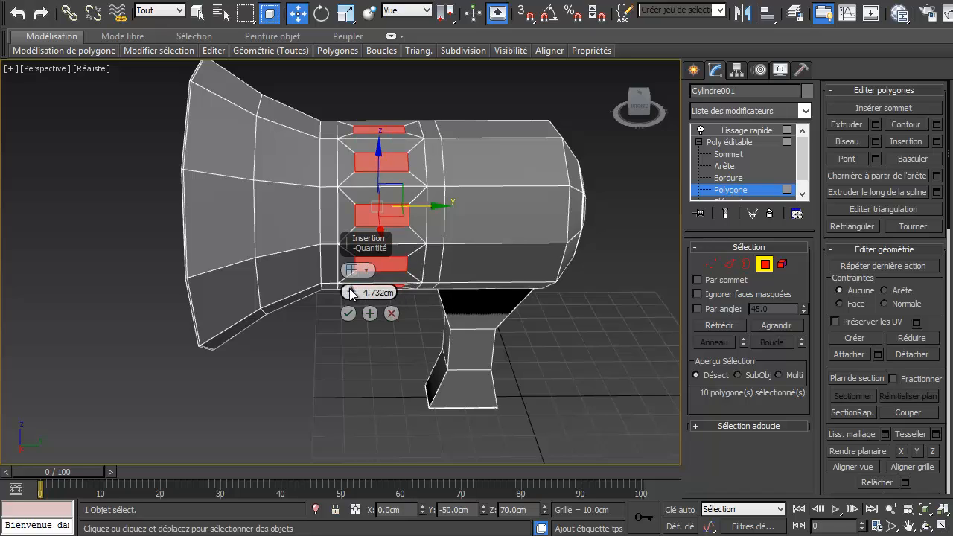
drag(355, 291, 353, 294)
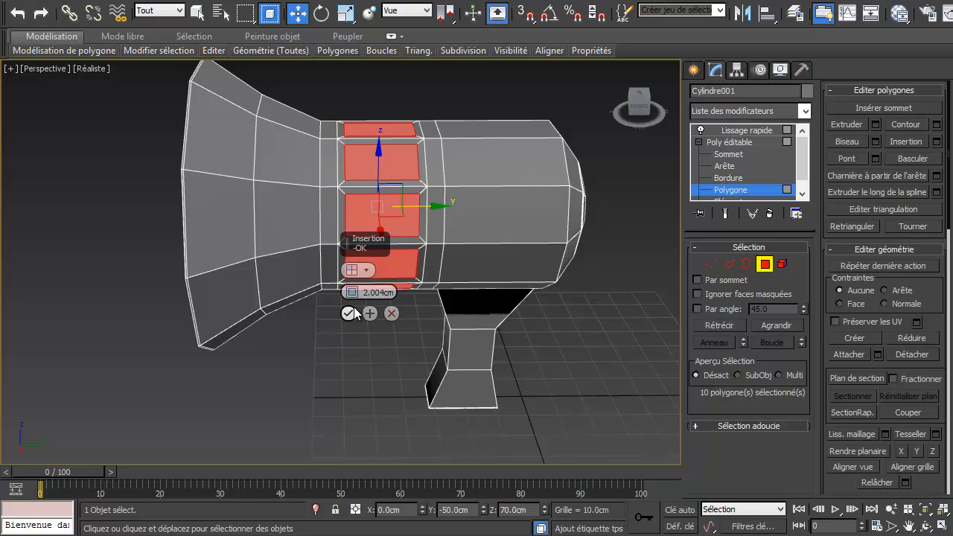
click(350, 313)
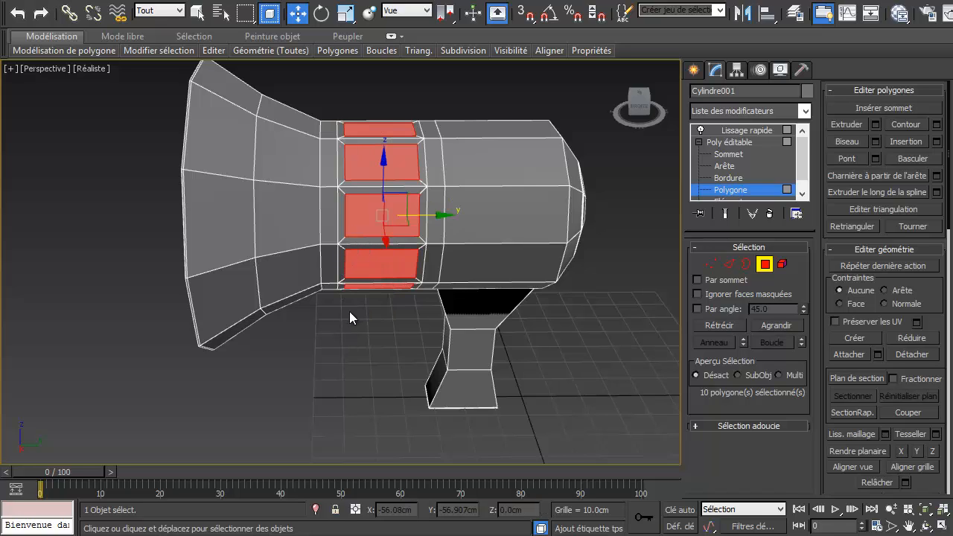
Bevel the ring's inset faces slightly inward with Biseauter to form shallow tapered recesses, and clear the face selection
right_click(370, 326)
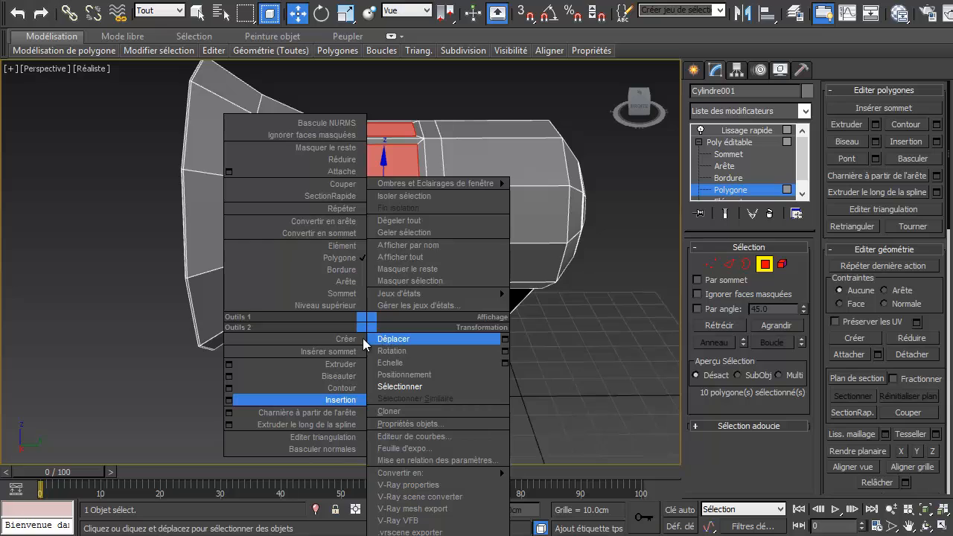
click(310, 377)
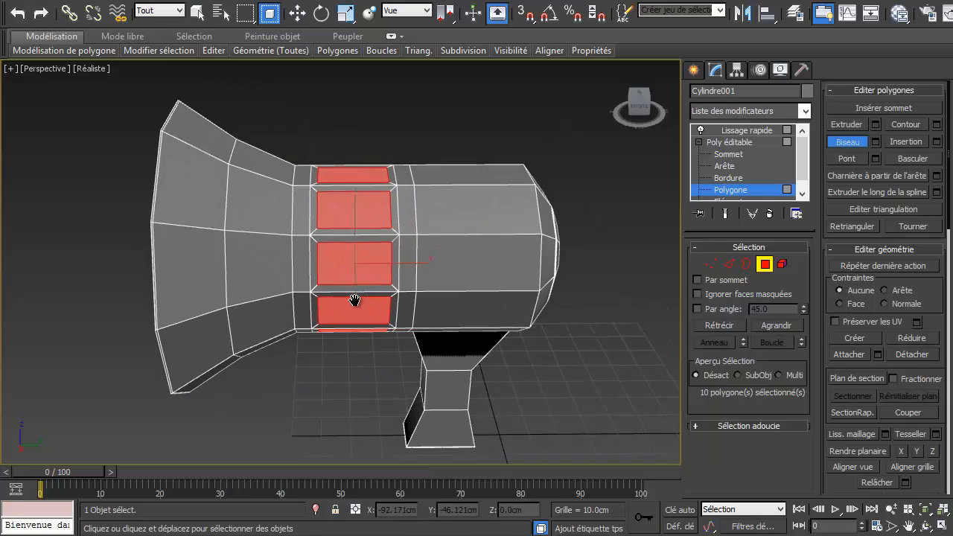
scroll(350, 223, up, 5)
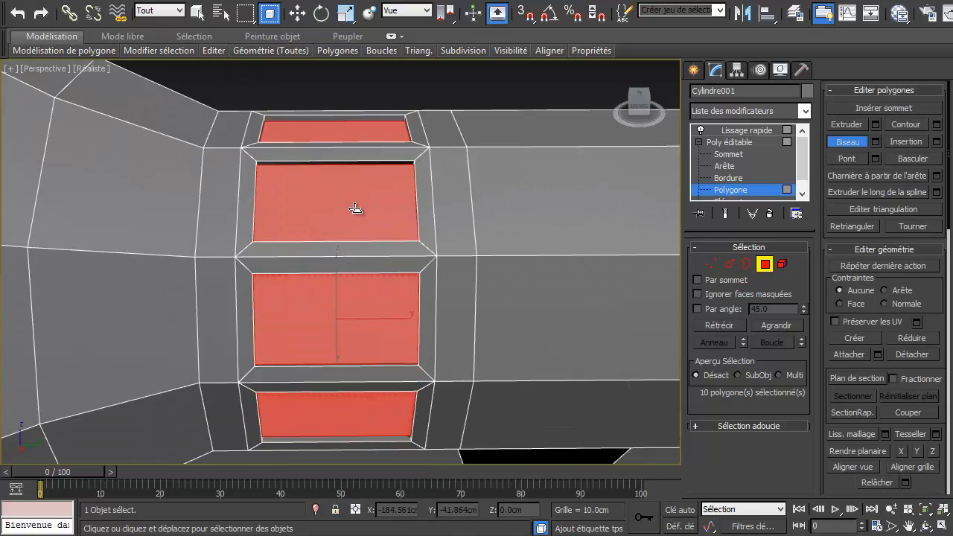
drag(355, 208, 361, 212)
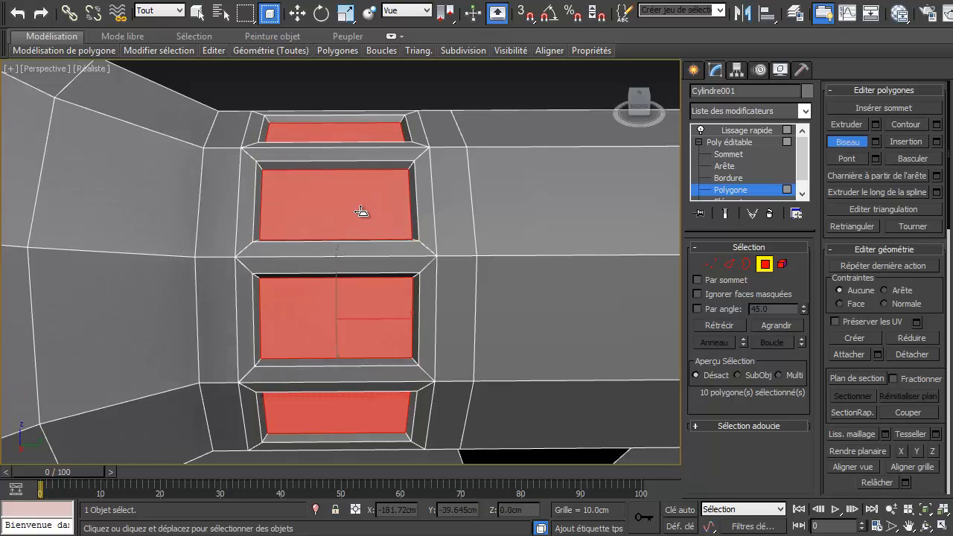
click(361, 212)
key(w)
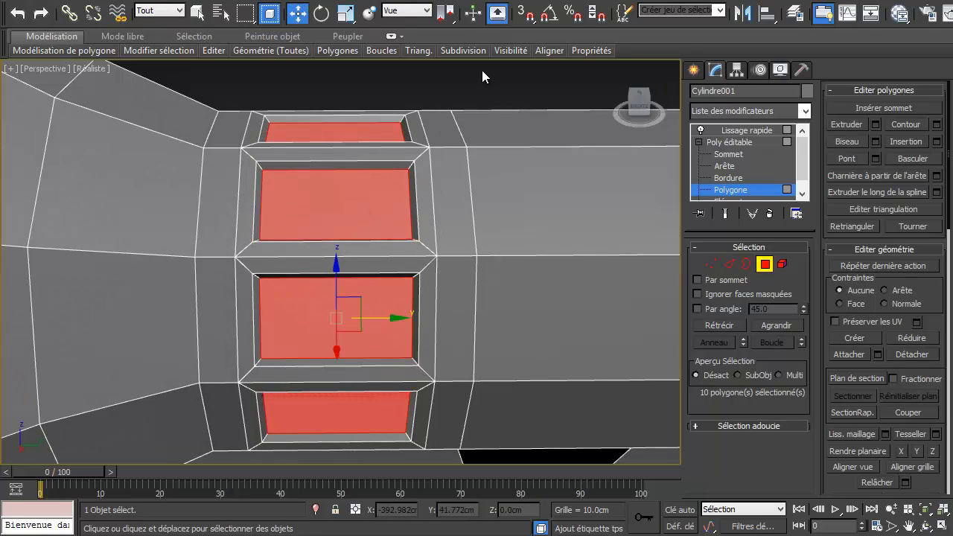
click(482, 70)
Show the smoothed end result, leave the Polygone level, deselect the megaphone and examine the ring of recesses behind the horn
click(727, 210)
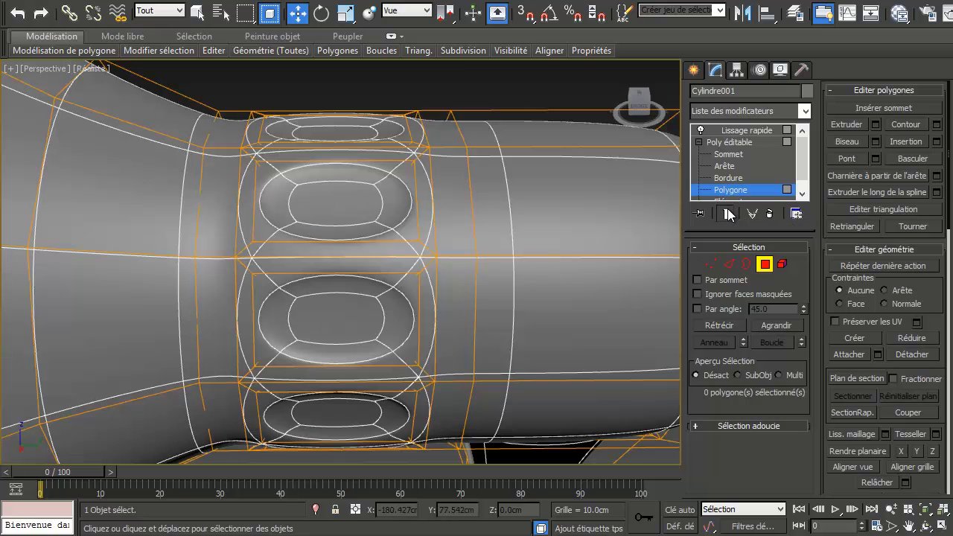
scroll(386, 87, down, 6)
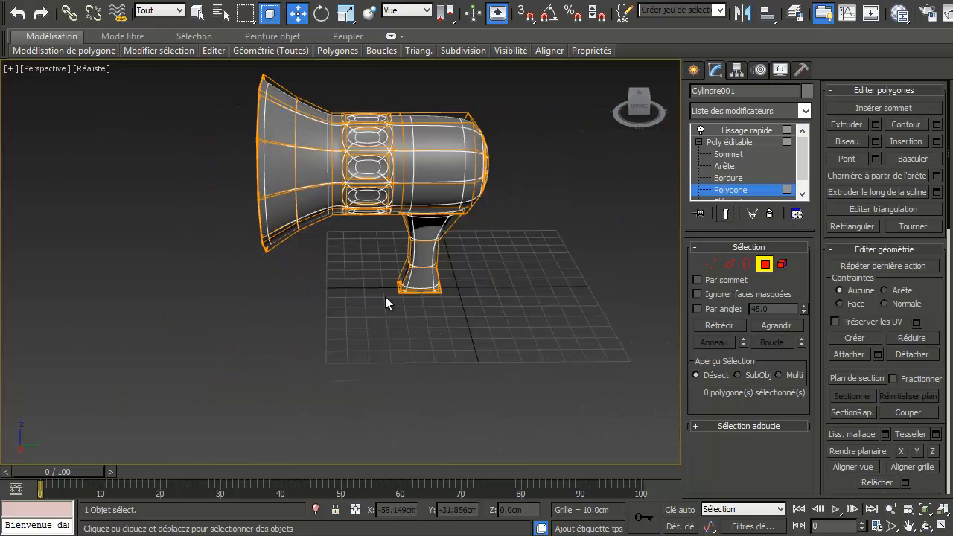
click(736, 142)
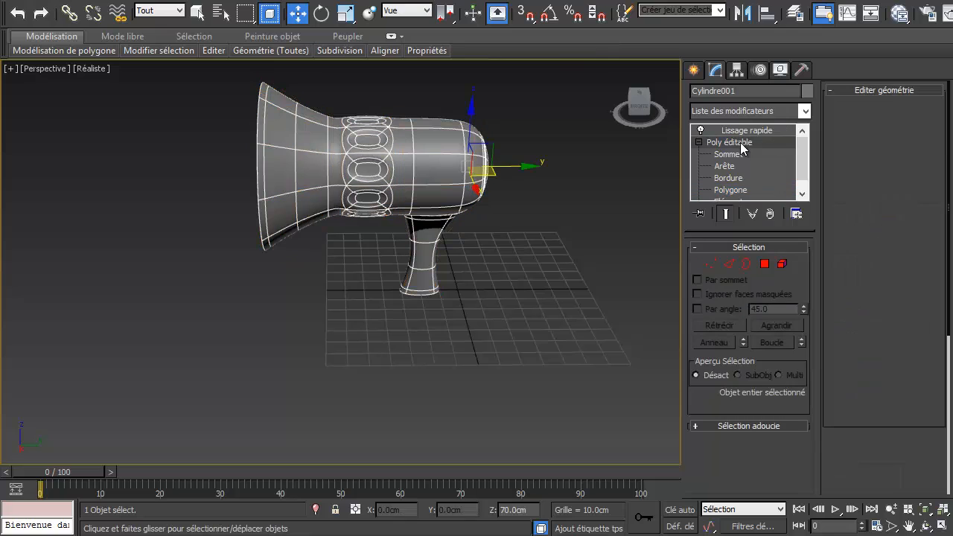
click(744, 131)
click(382, 284)
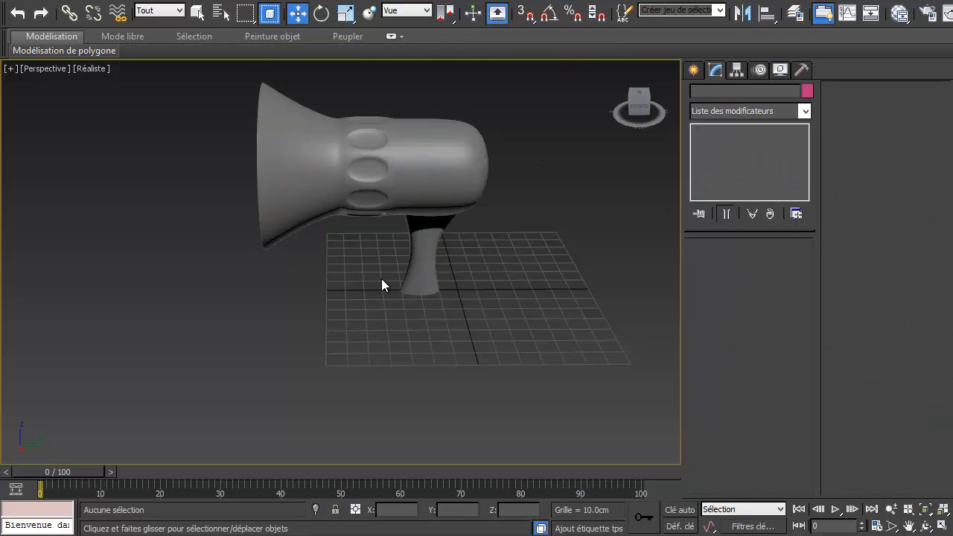
scroll(407, 227, up, 4)
alt+middle_drag(387, 238, 327, 253)
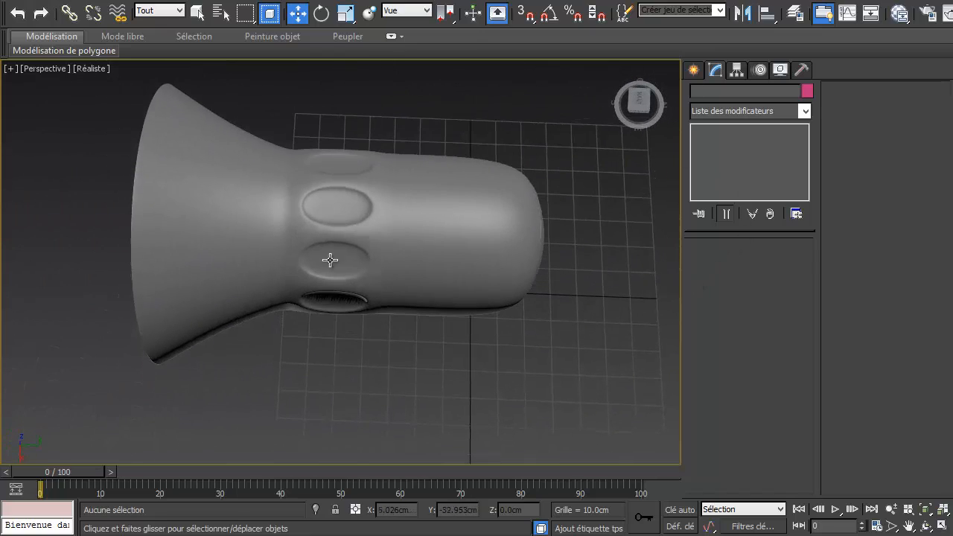
Show the megaphone's unsmoothed Poly éditable mesh and add a loop just outside each side of the recess ring with Boucle Rapide
click(311, 217)
click(740, 142)
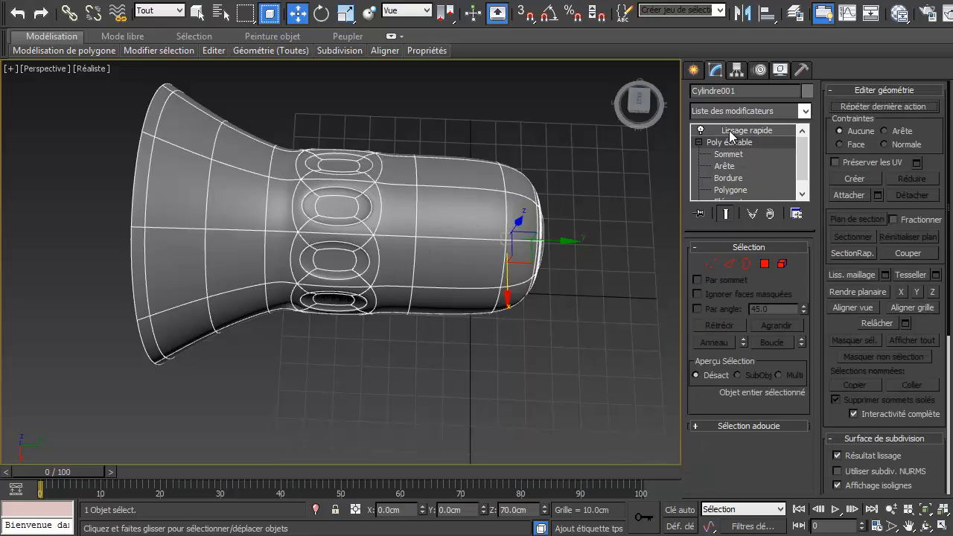
click(725, 214)
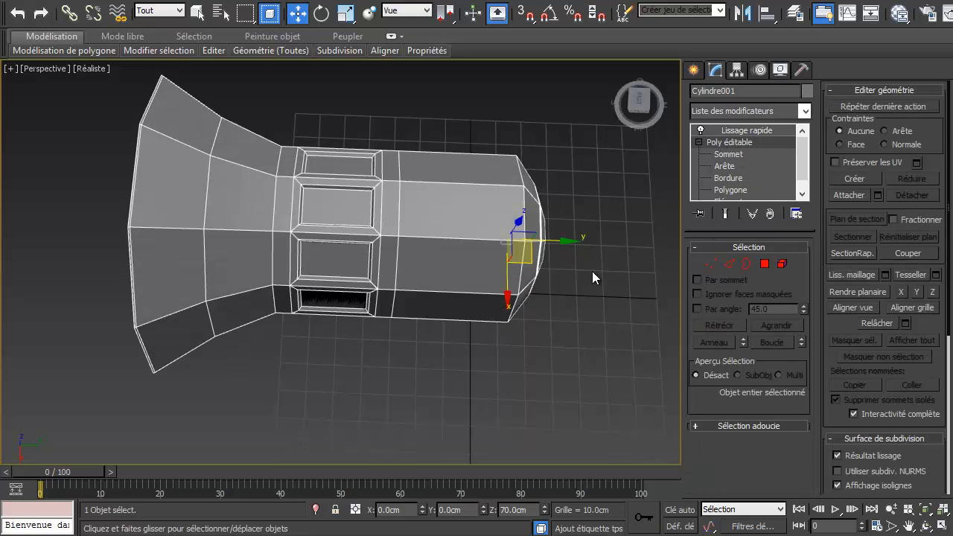
scroll(343, 323, up, 5)
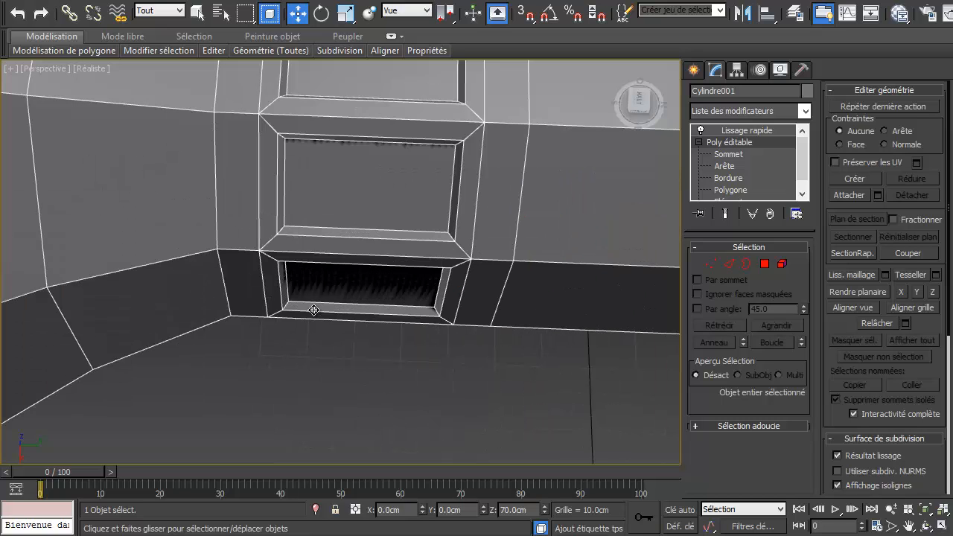
middle_drag(308, 270, 285, 346)
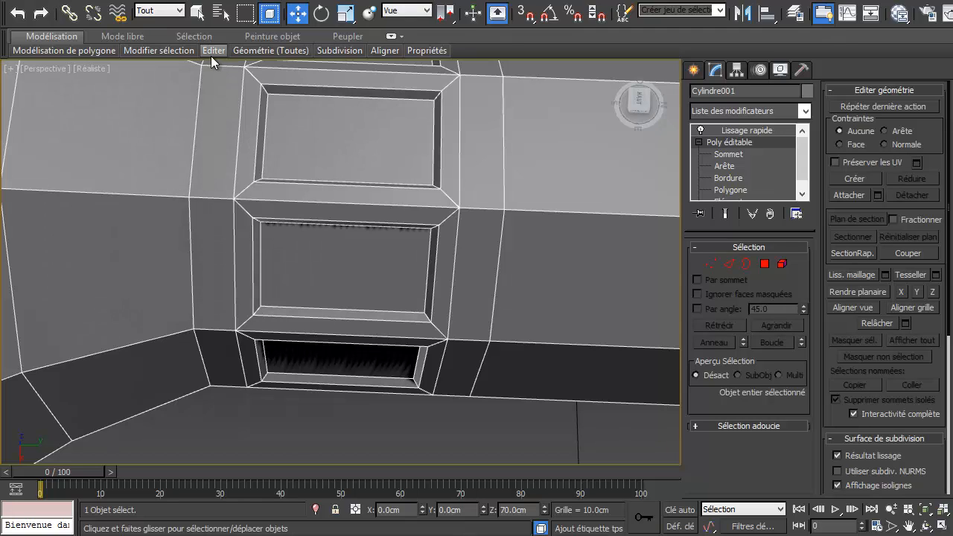
mouse_move(216, 54)
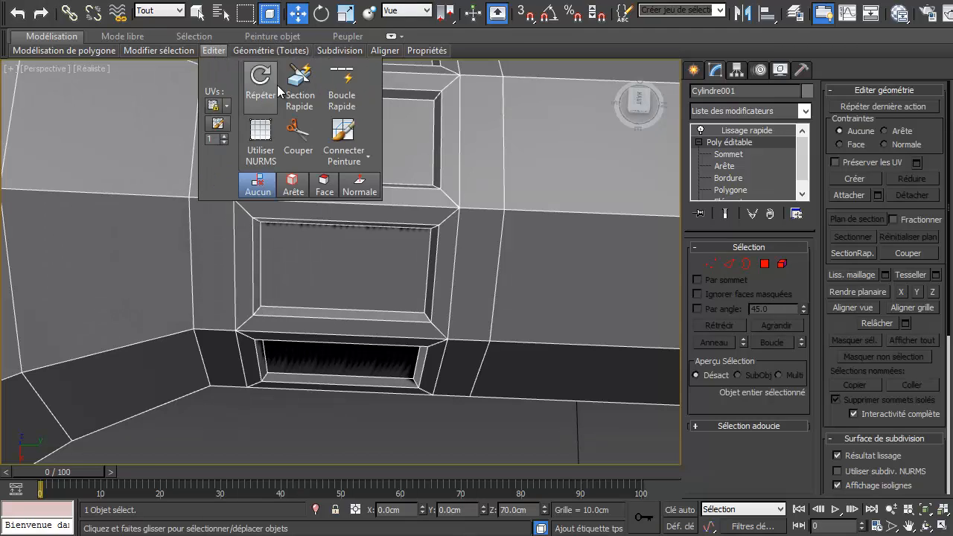
click(342, 88)
middle_drag(221, 291, 256, 350)
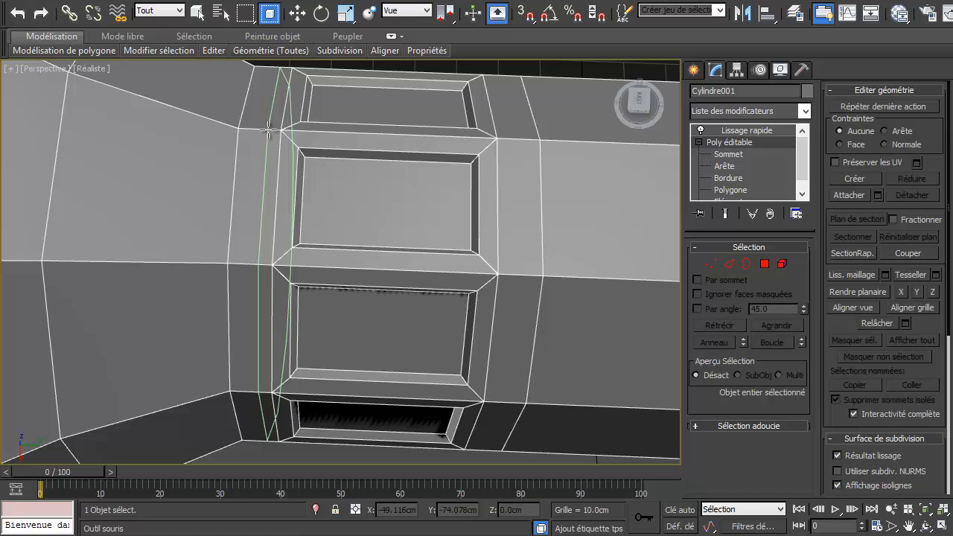
click(509, 138)
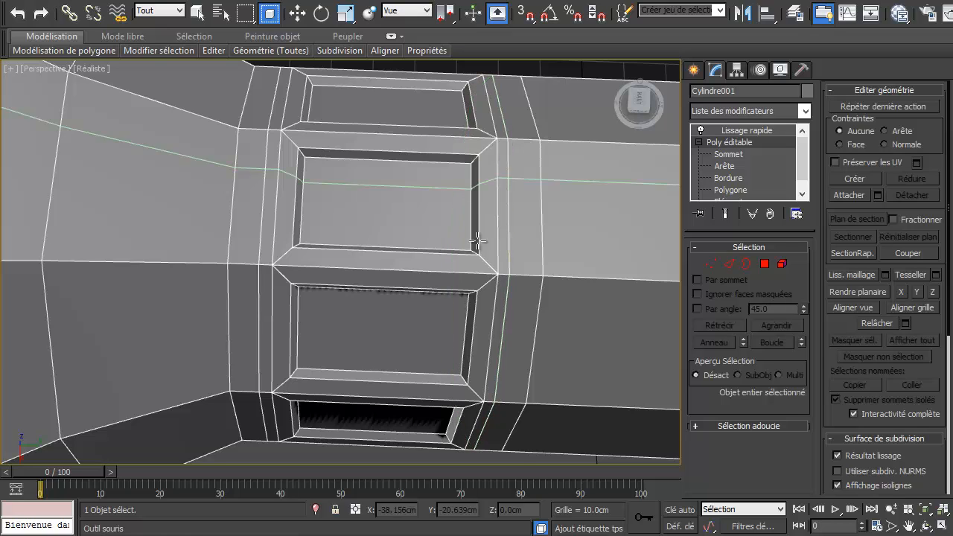
key(w)
Select the two complete narrow rings of faces bordering the recesses at Polygone level
click(765, 265)
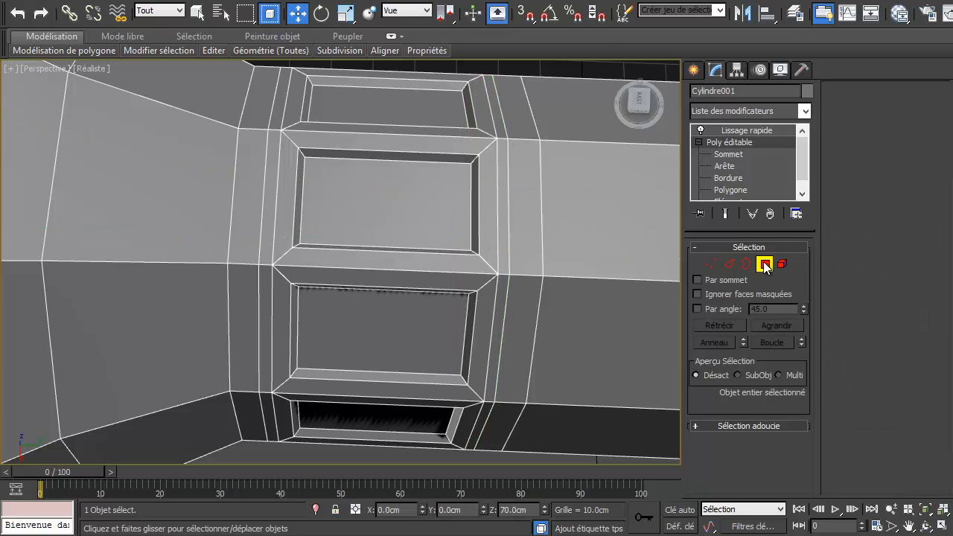
click(506, 194)
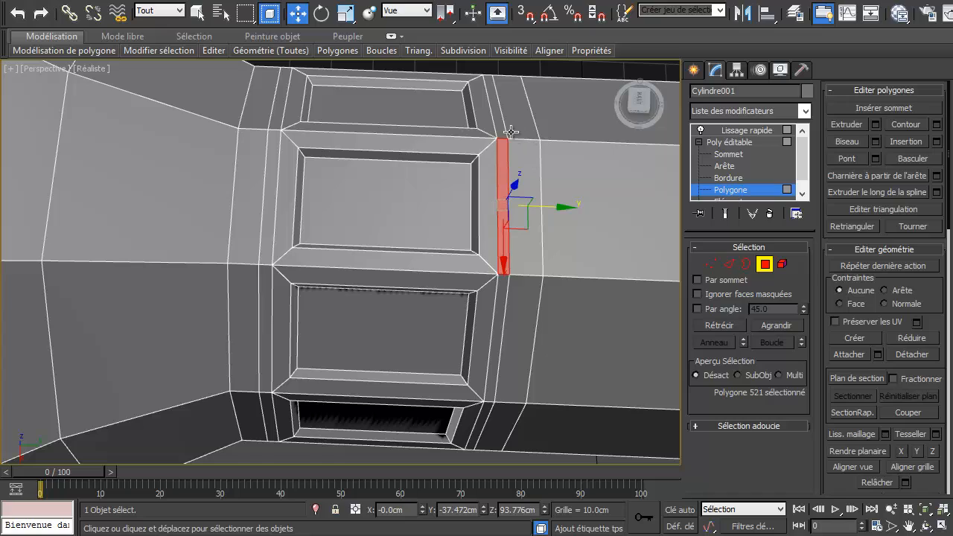
ctrl+click(267, 172)
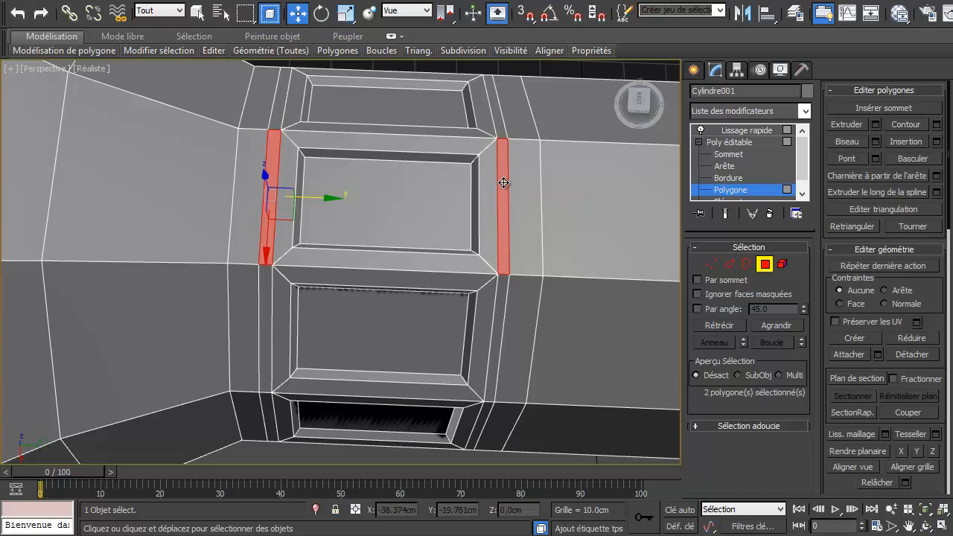
shift+click(499, 121)
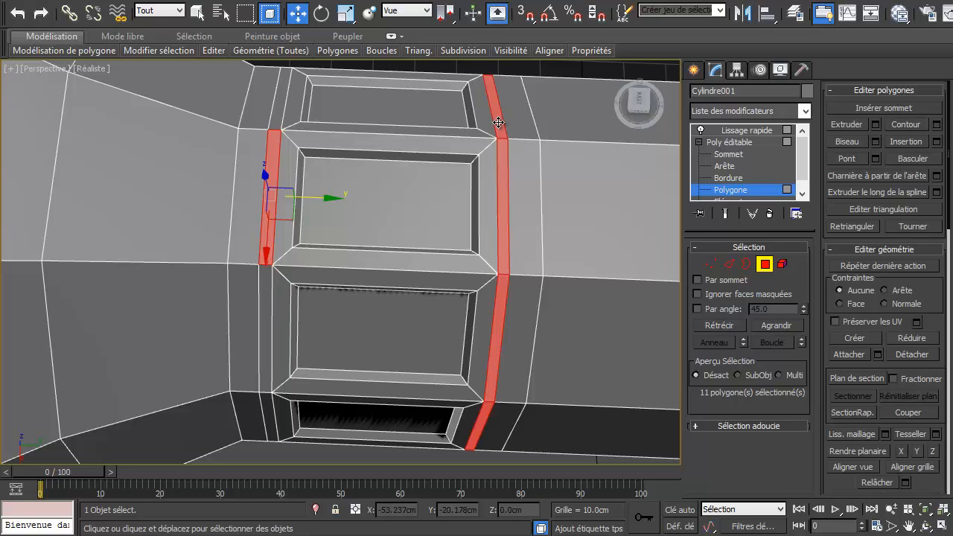
shift+click(279, 120)
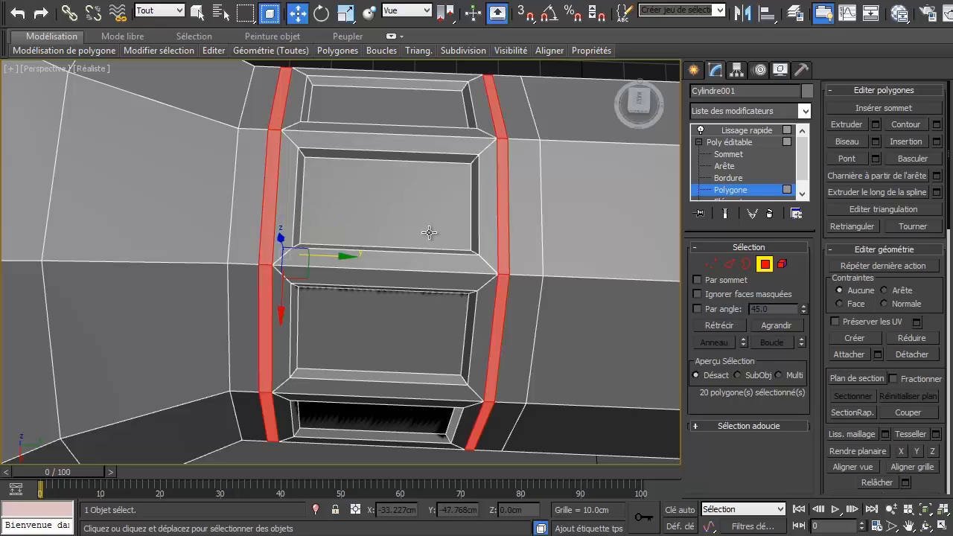
Open the Biseauter settings for the two rings, reset height and outline to 0 cm, and try a 6.002 cm height
alt+middle_drag(391, 268, 328, 202)
right_click(328, 202)
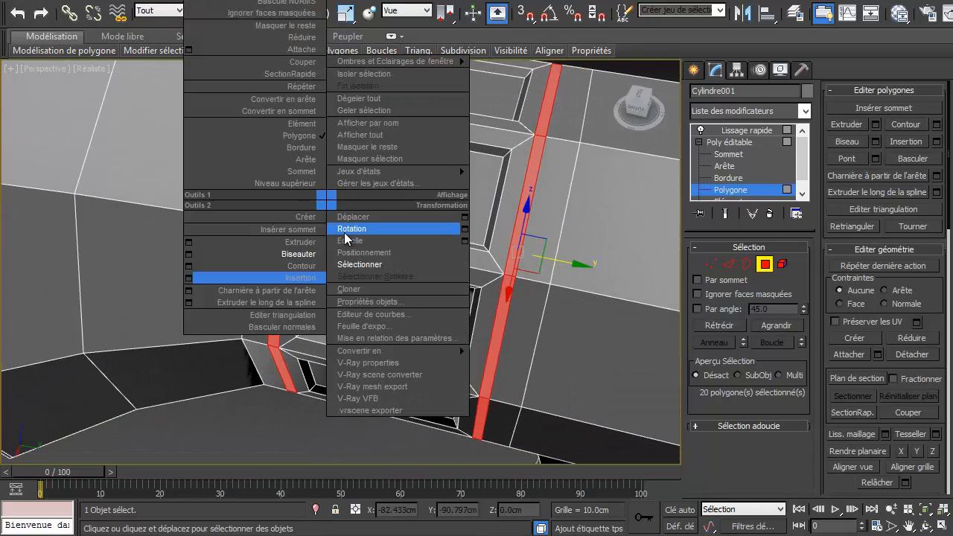
click(188, 255)
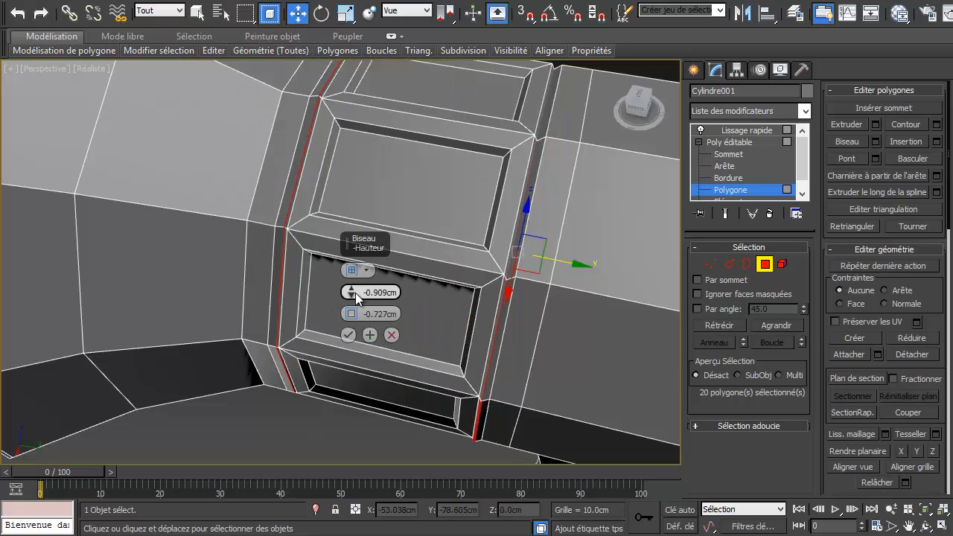
right_click(353, 293)
right_click(352, 313)
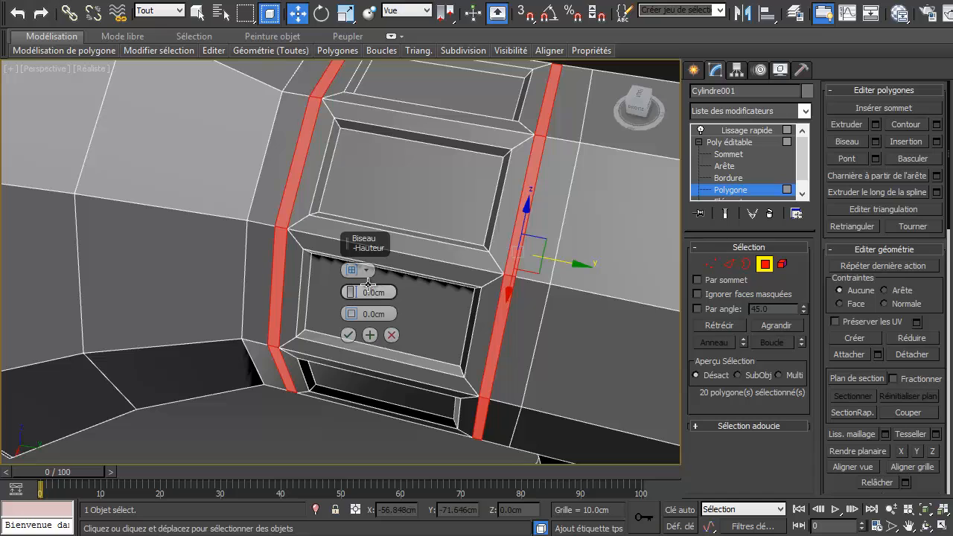
drag(349, 292, 430, 269)
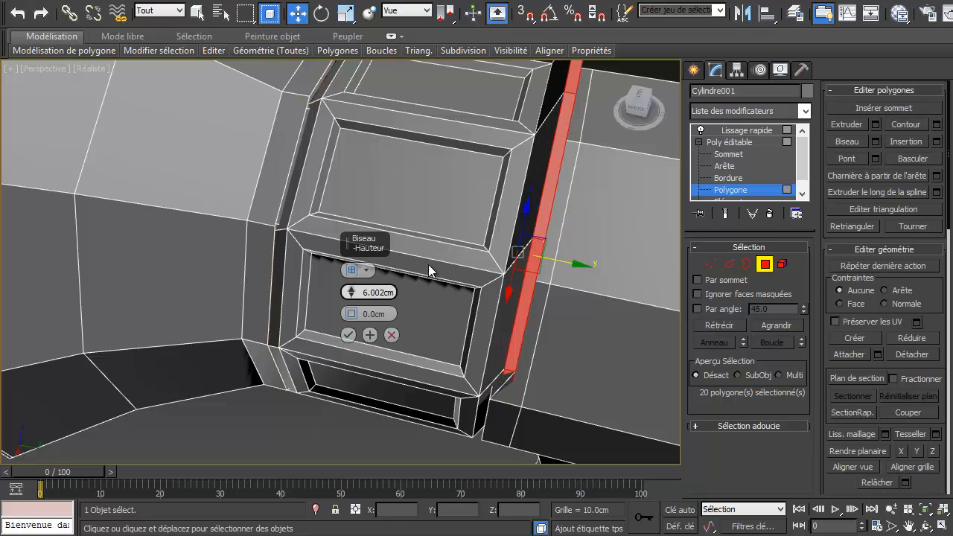
Bevel both rings by Normale locale with a height of 0.414 cm and an outline of -0.162 cm, and clear the face selection
click(368, 271)
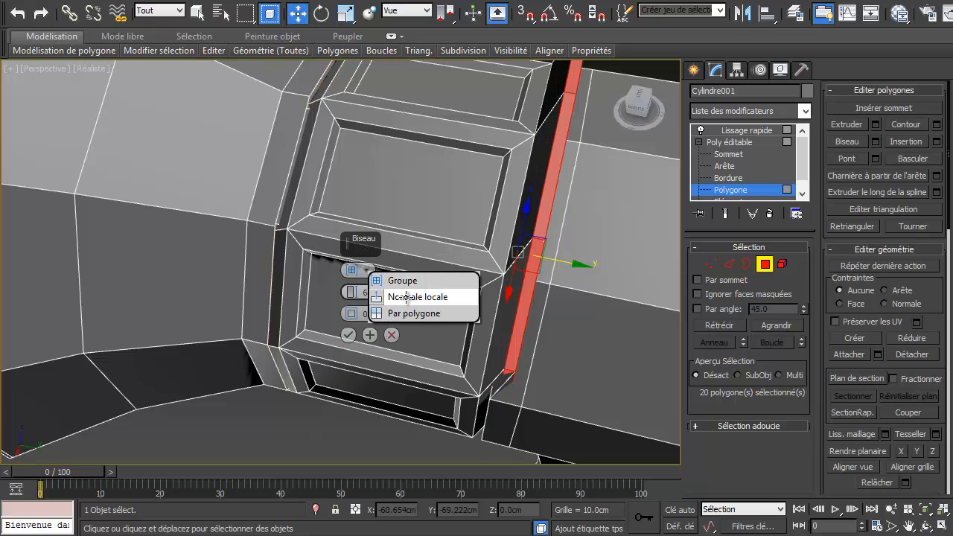
click(406, 297)
right_click(351, 292)
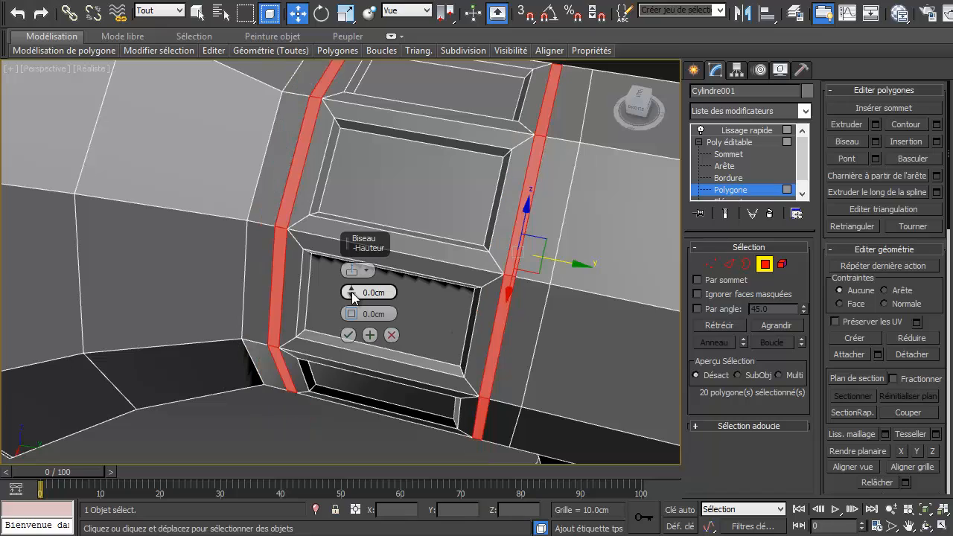
drag(351, 290, 357, 311)
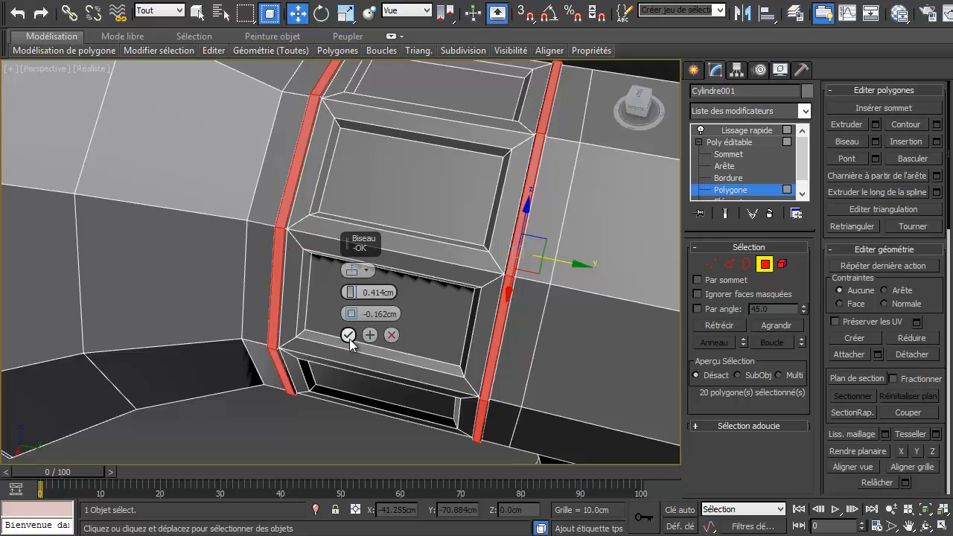
click(349, 335)
click(317, 441)
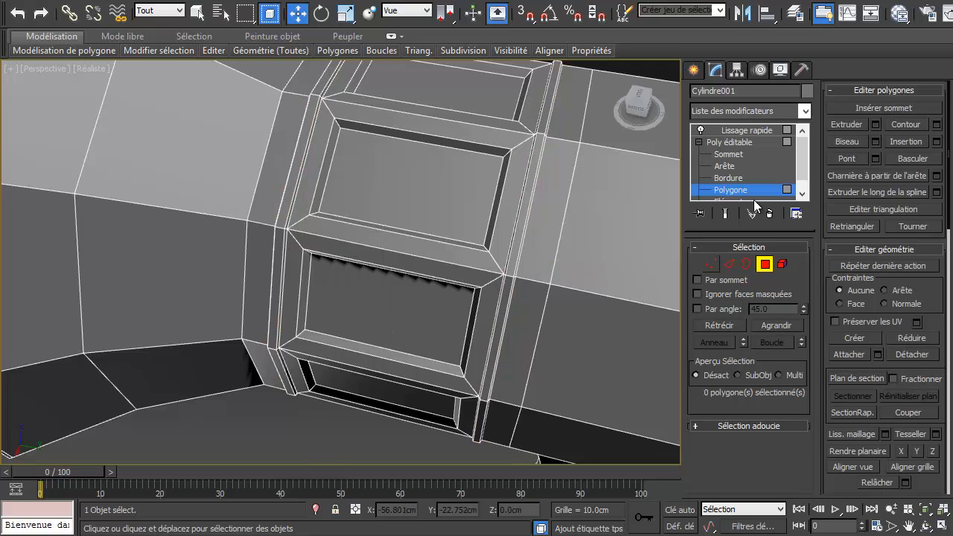
Show the Lissage rapide result, deselect the megaphone and examine the raised ribs on both sides of the recesses
click(739, 131)
scroll(477, 265, down, 2)
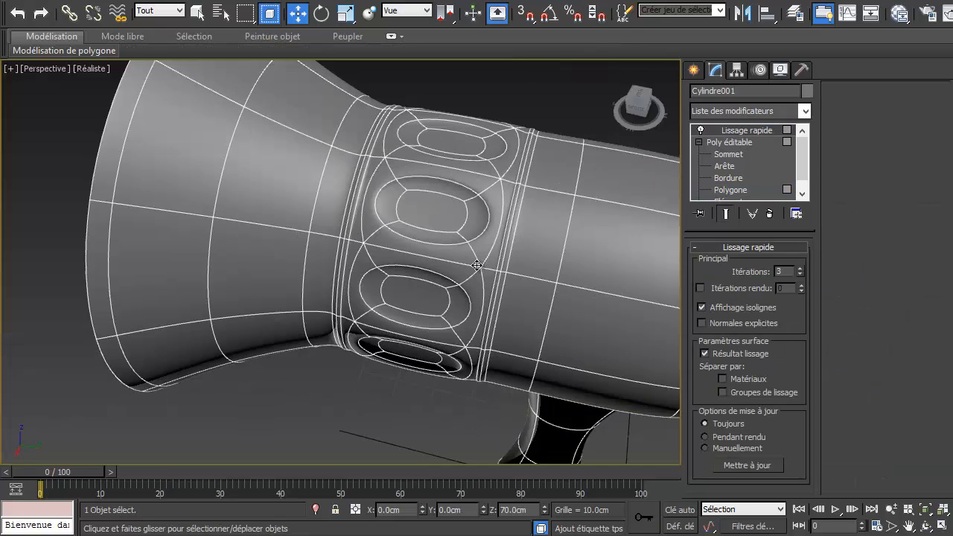
click(376, 433)
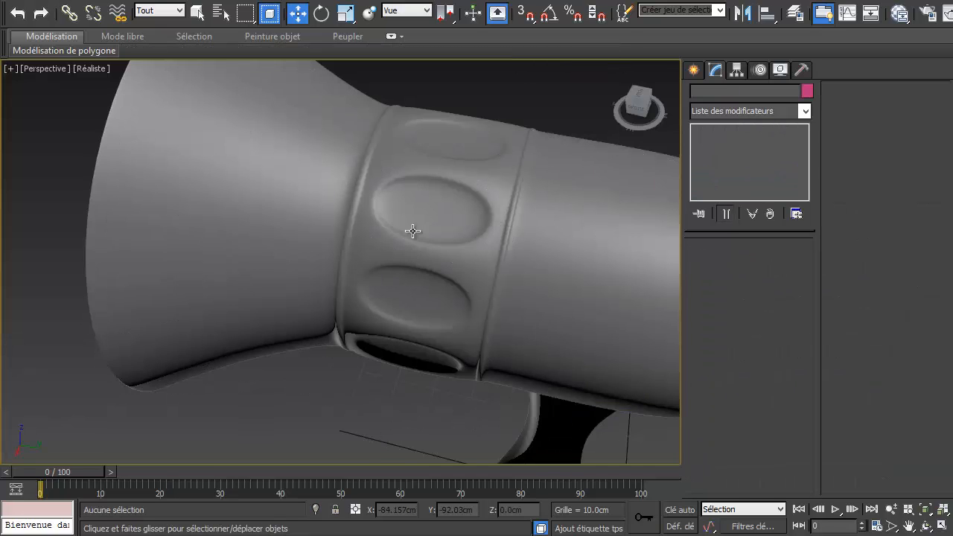
scroll(476, 256, down, 4)
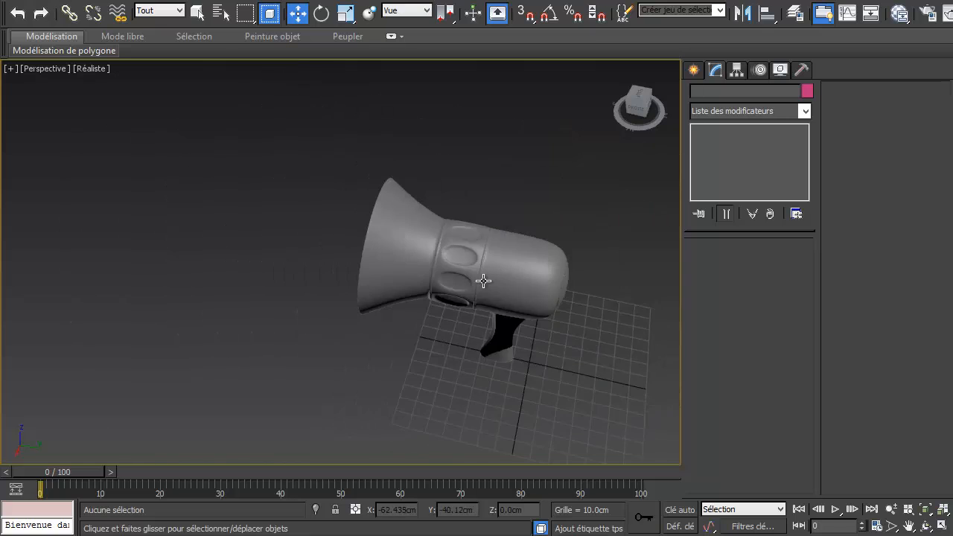
scroll(484, 277, up, 2)
scroll(489, 308, up, 3)
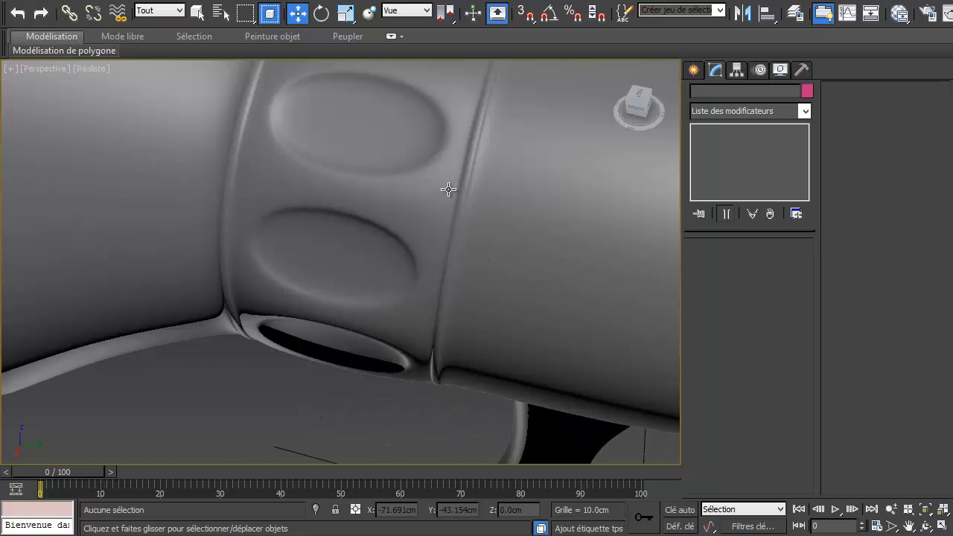
scroll(472, 127, up, 2)
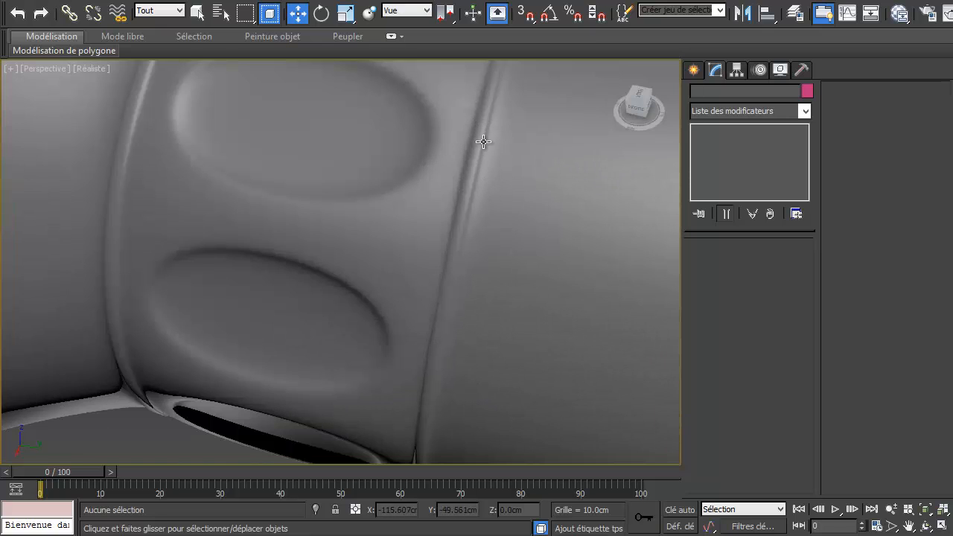
Return to the megaphone's Polygone level and add support loops beside the raised ribs with Boucle Rapide, and leave the tool
click(484, 142)
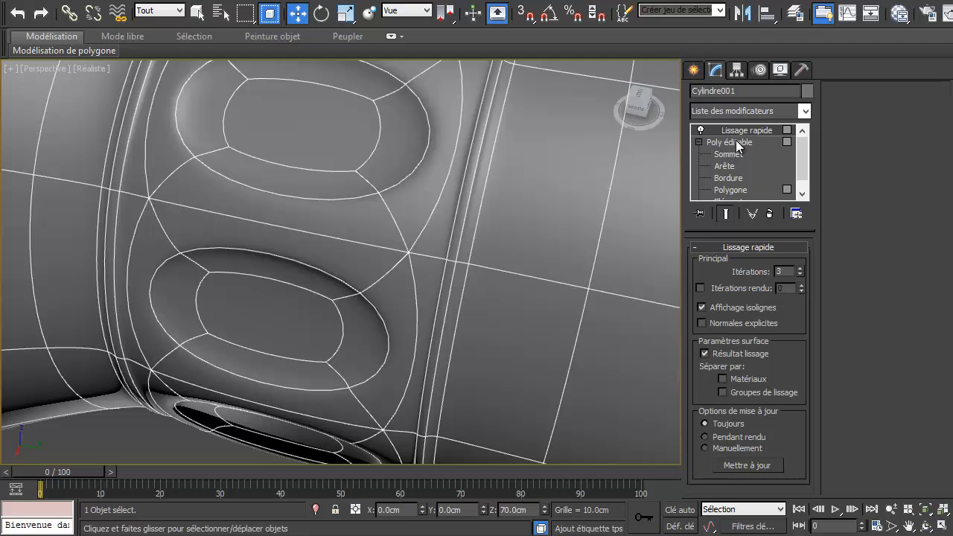
click(731, 190)
middle_drag(466, 315, 350, 265)
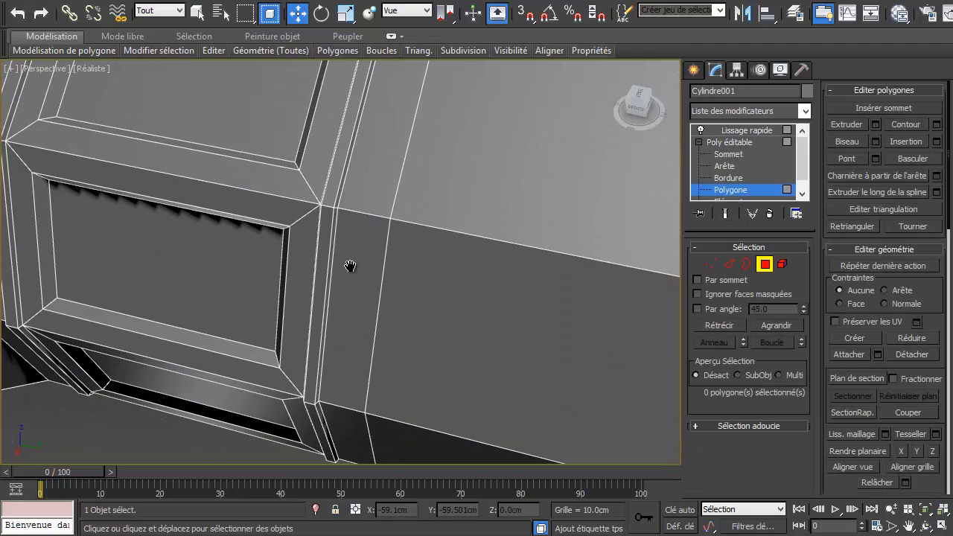
scroll(297, 178, up, 4)
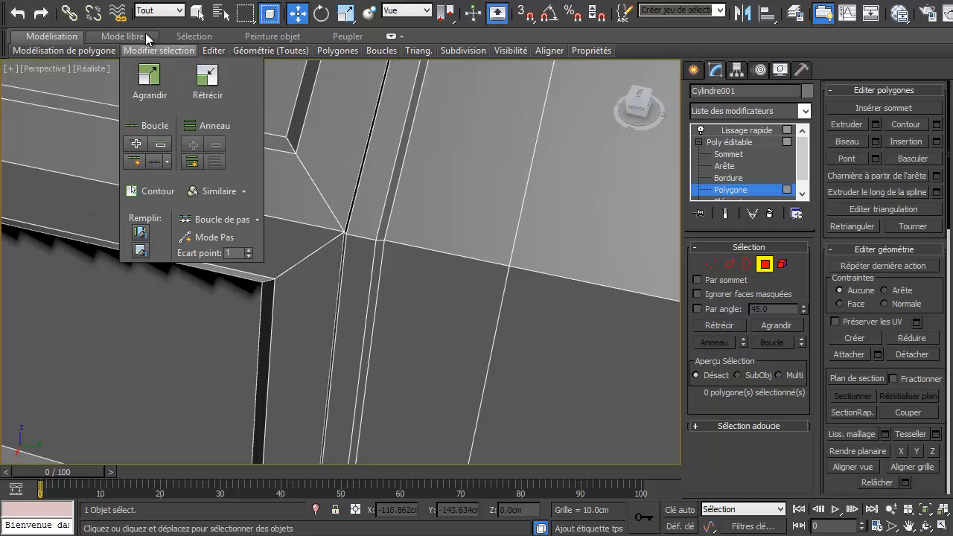
mouse_move(213, 50)
click(342, 88)
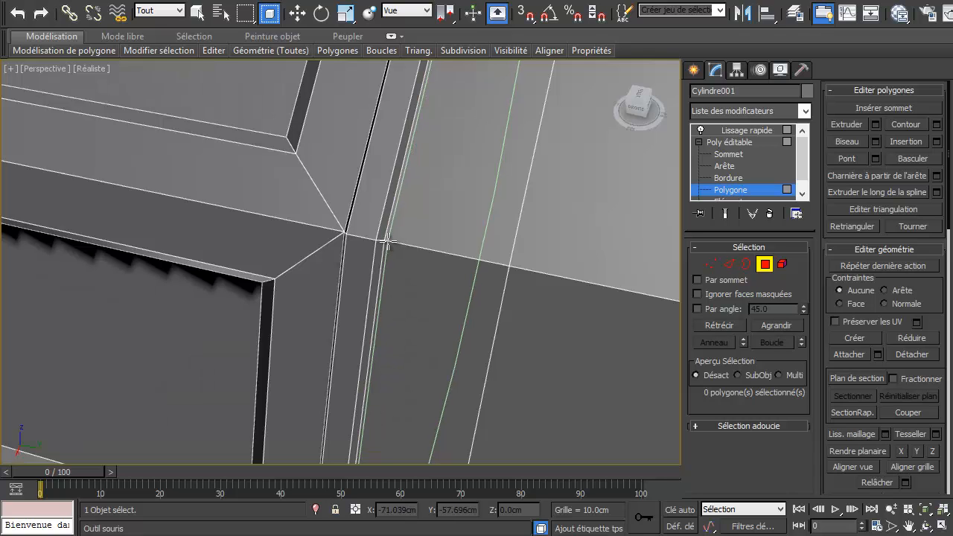
alt+middle_drag(201, 268, 269, 414)
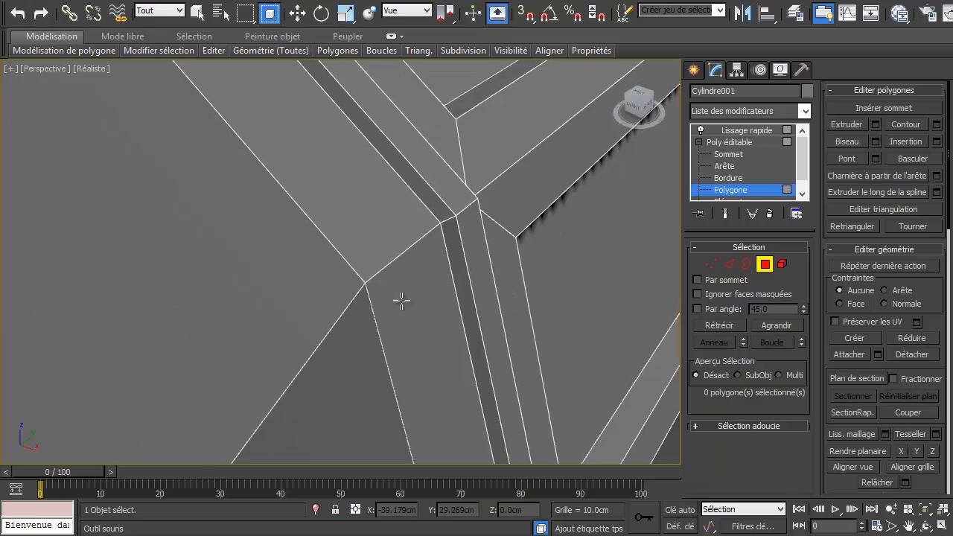
middle_drag(442, 291, 340, 268)
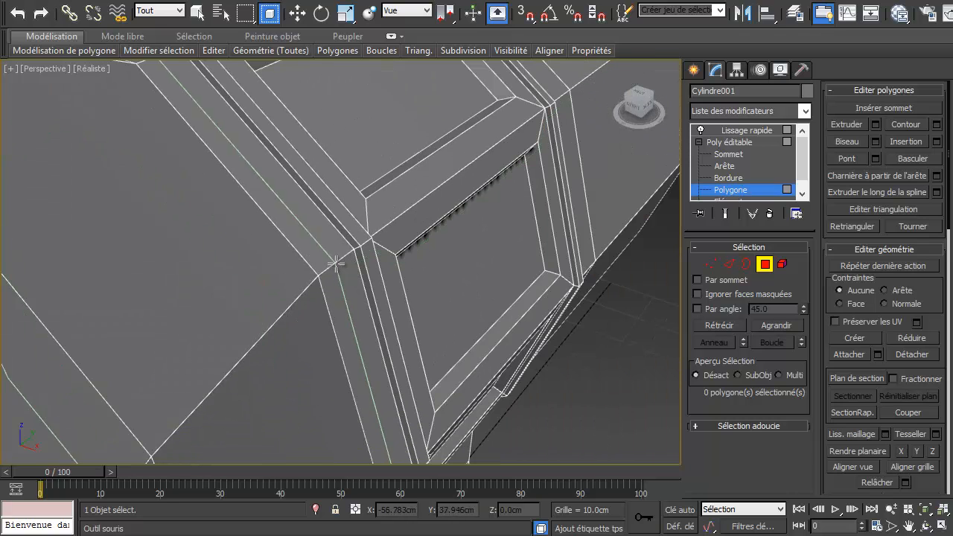
key(w)
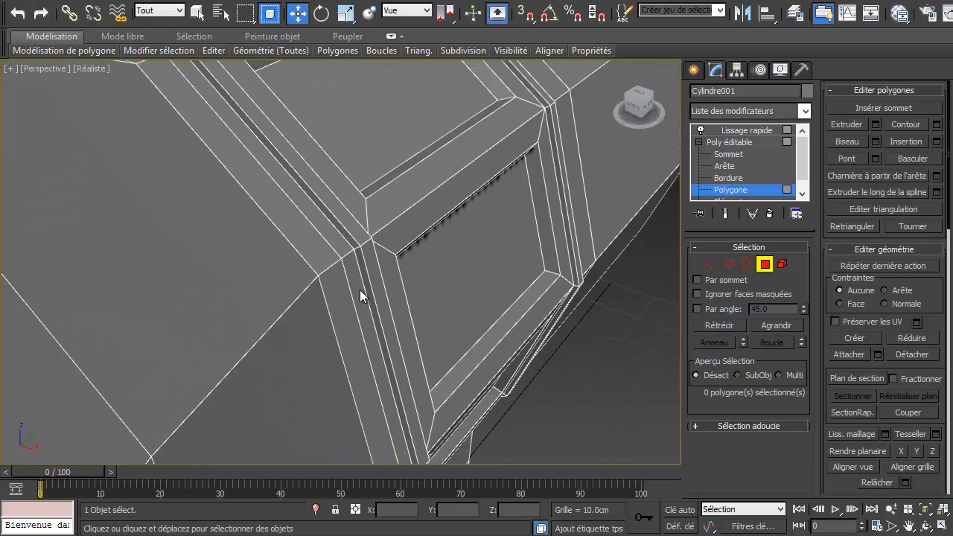
Try further Boucle Rapide placements around the recesses and show the Lissage rapide result on the megaphone
scroll(360, 290, up, 3)
middle_drag(337, 281, 373, 293)
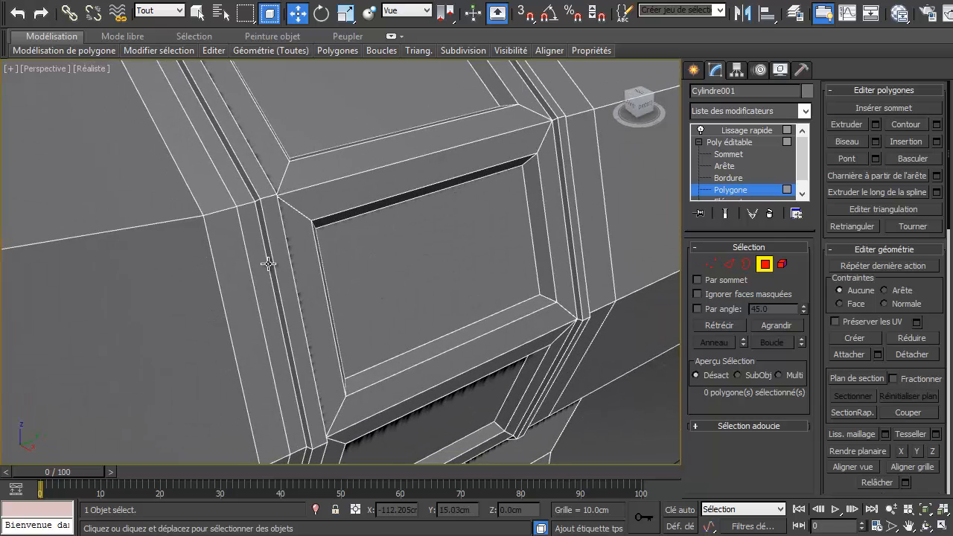
mouse_move(215, 50)
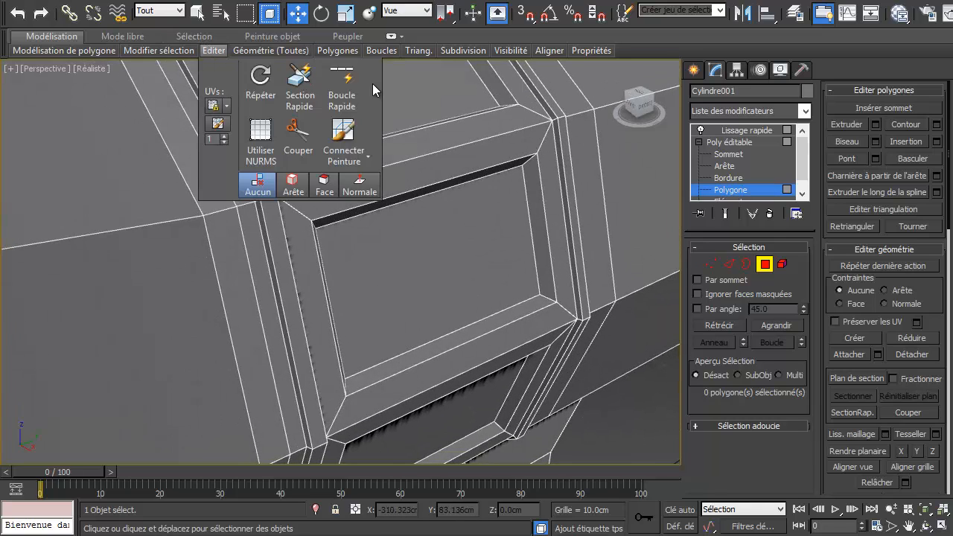
click(342, 88)
middle_drag(244, 313, 256, 387)
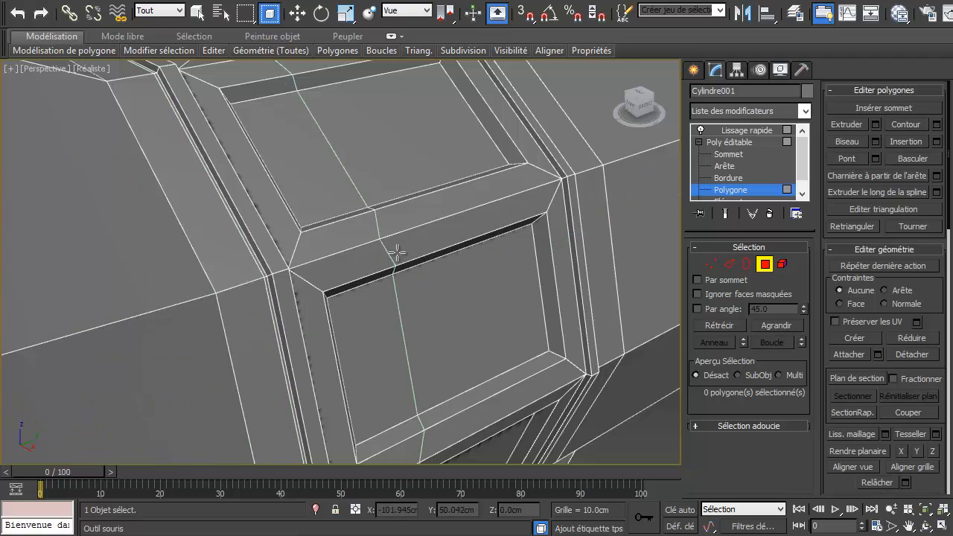
click(725, 214)
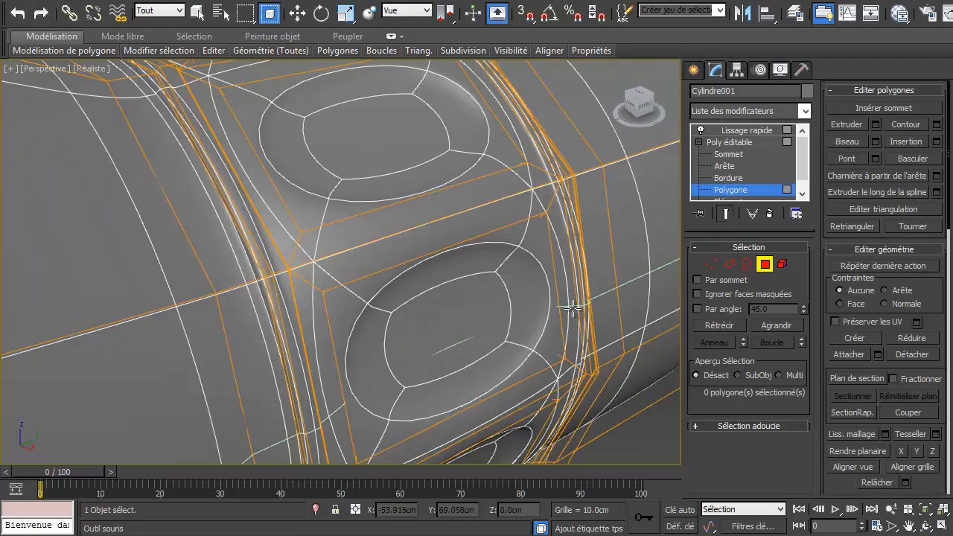
middle_drag(547, 287, 483, 256)
scroll(483, 257, down, 8)
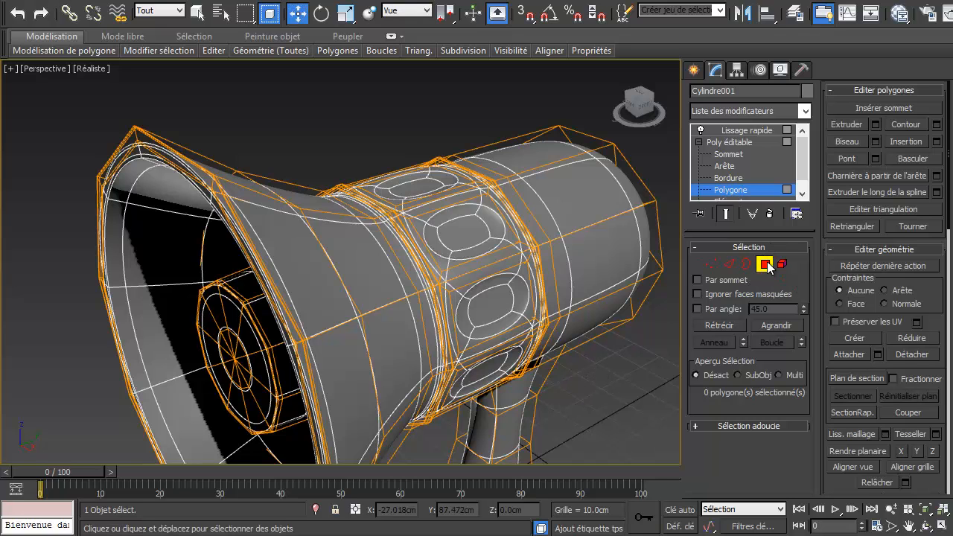
Leave the polygon level, deselect the megaphone and examine the smoothed body, bell and handle
click(764, 263)
click(602, 384)
scroll(537, 363, up, 5)
alt+middle_drag(537, 363, 482, 330)
alt+middle_drag(503, 311, 351, 271)
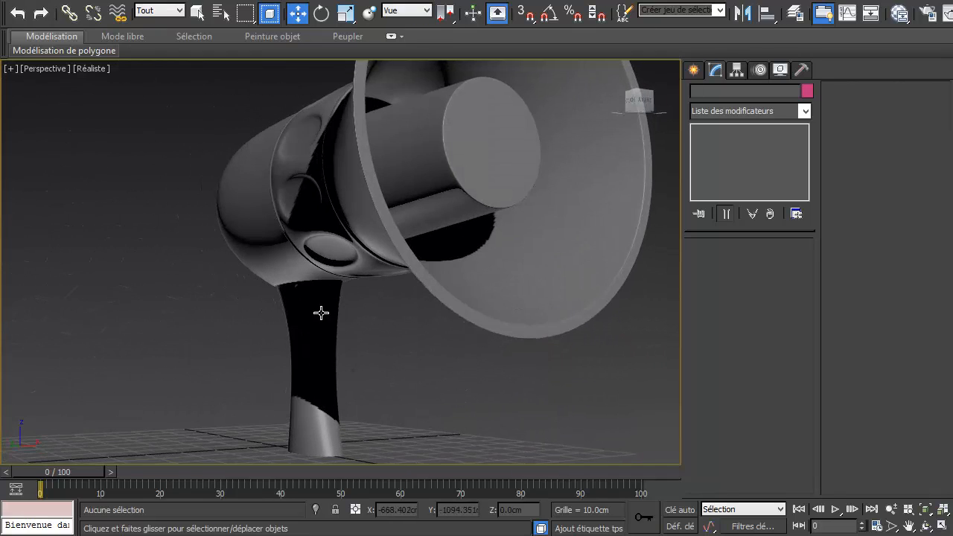
scroll(326, 315, up, 3)
scroll(336, 305, down, 2)
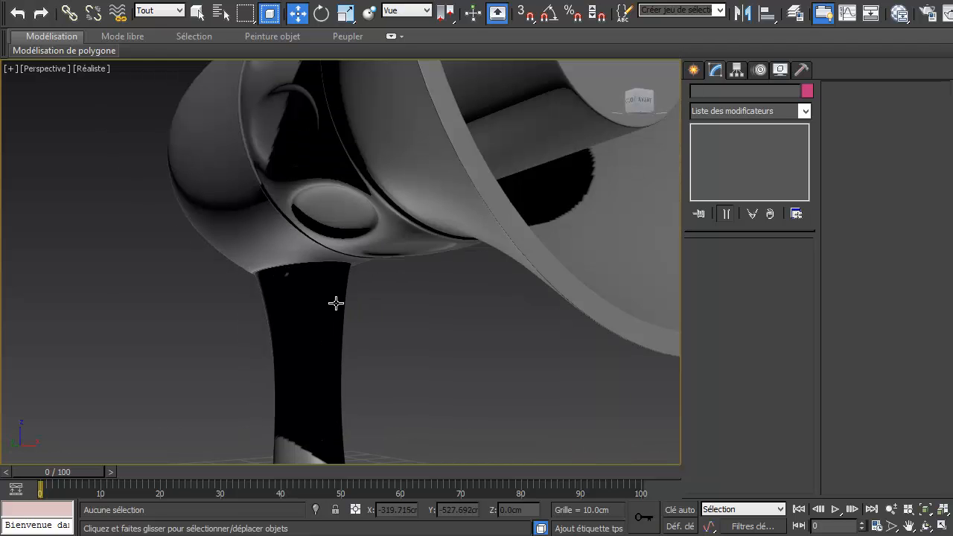
Turn off Affichage isolignes in the megaphone's Lissage rapide and set its iterations to 1
click(335, 302)
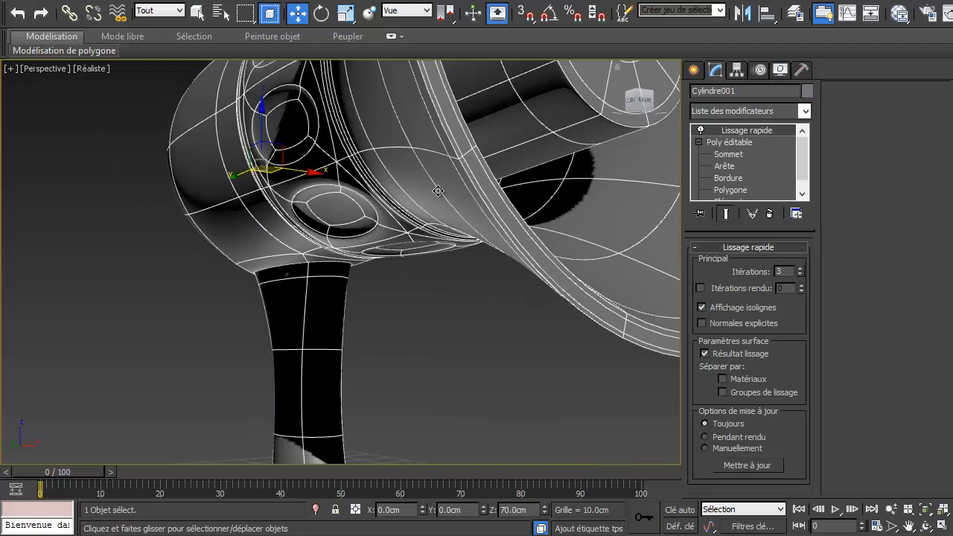
alt+middle_drag(433, 205, 388, 244)
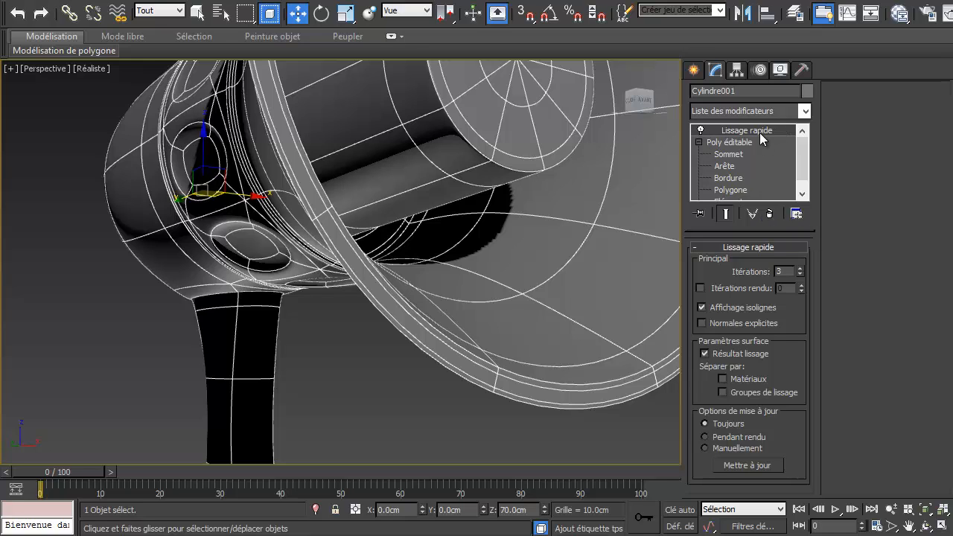
click(702, 308)
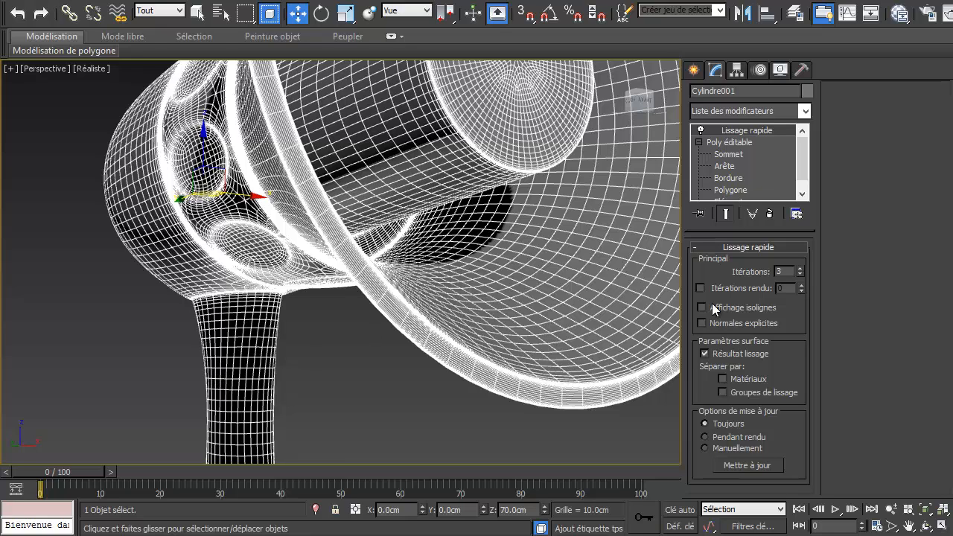
click(802, 273)
click(802, 273)
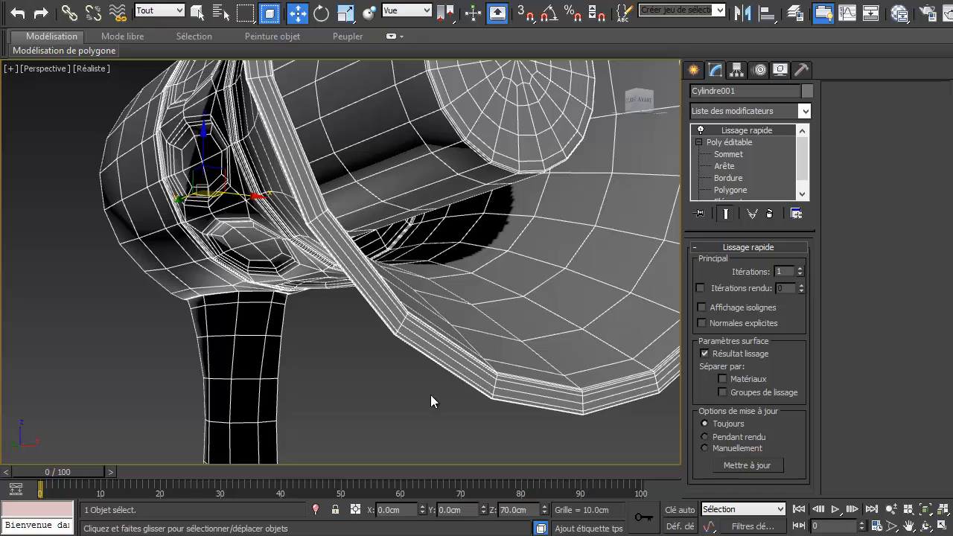
Convert the smoothed megaphone to an editable polygon object
right_click(257, 334)
mouse_move(332, 481)
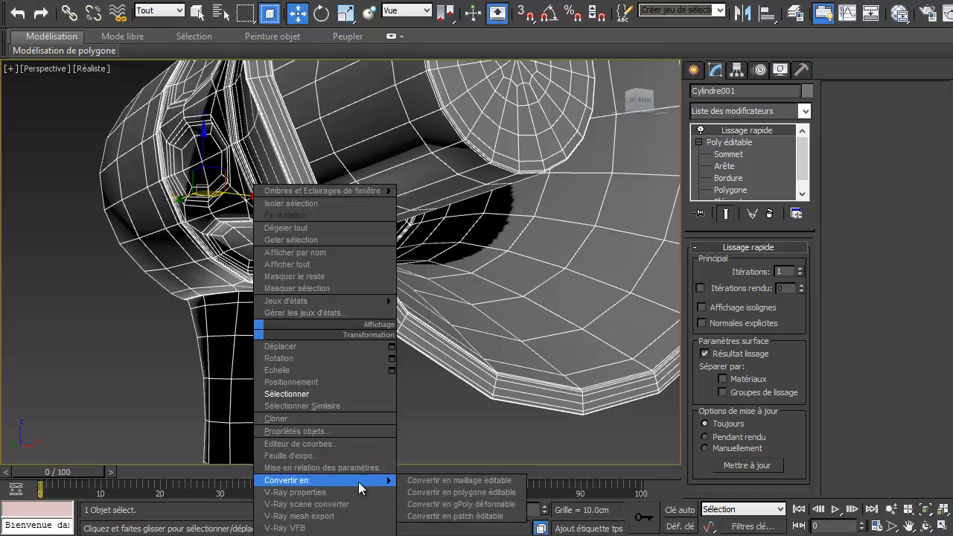
click(483, 496)
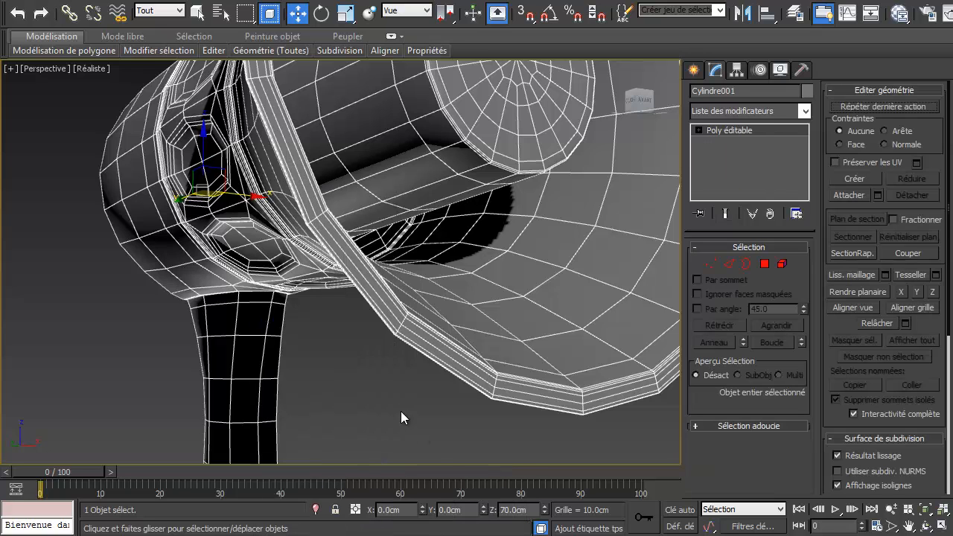
Select four adjoining polygons, two wide and two high, at the upper bell-facing side of the handle
click(367, 372)
alt+middle_drag(251, 340, 251, 268)
click(239, 374)
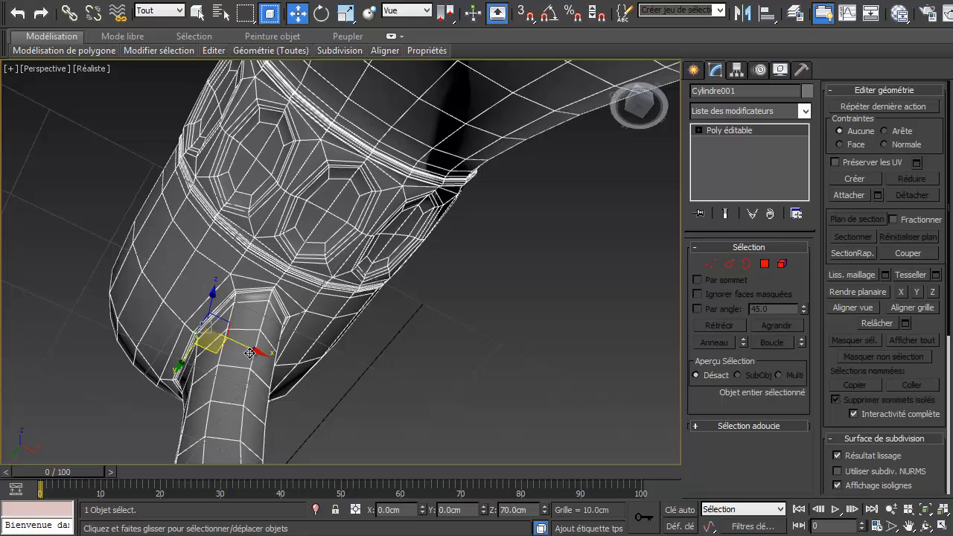
alt+middle_drag(249, 353, 262, 293)
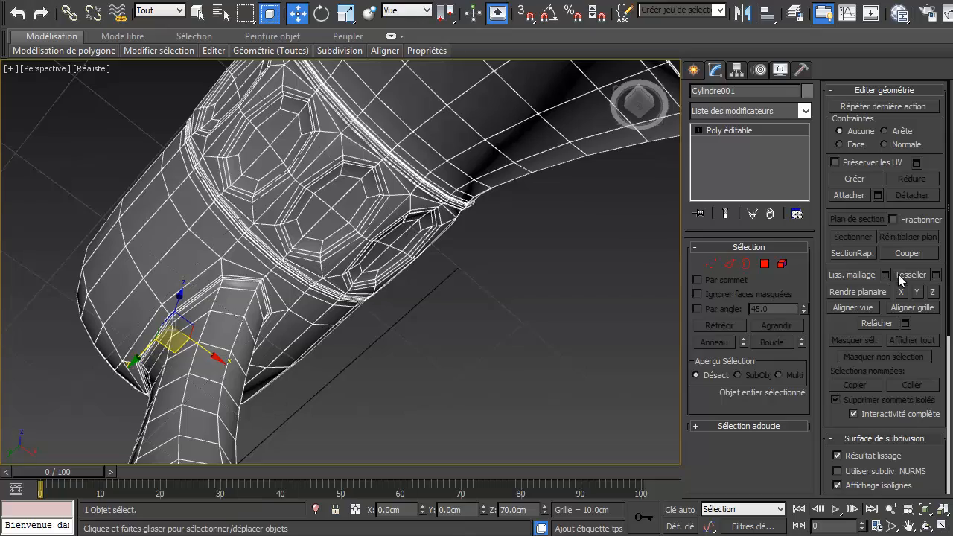
click(765, 263)
alt+middle_drag(452, 359, 276, 317)
click(261, 316)
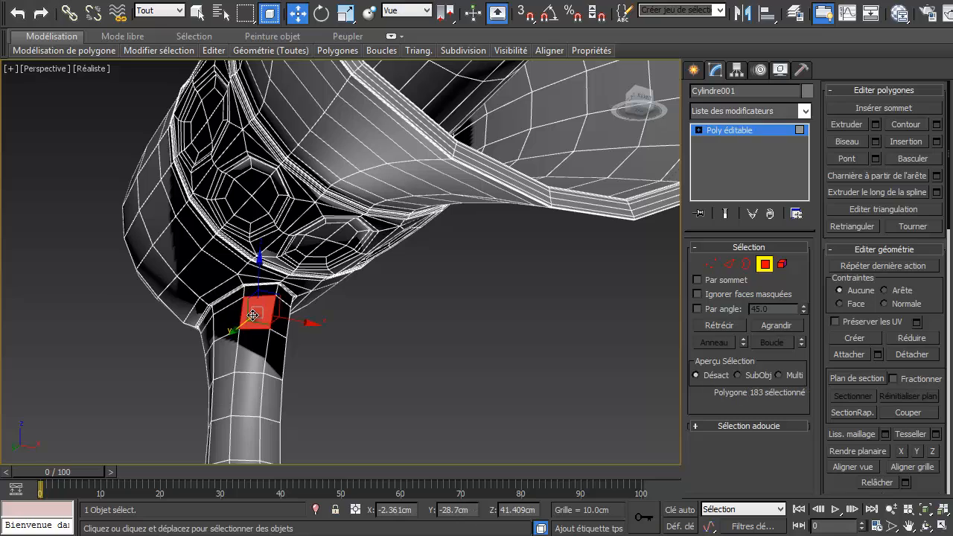
ctrl+click(249, 357)
ctrl+click(271, 361)
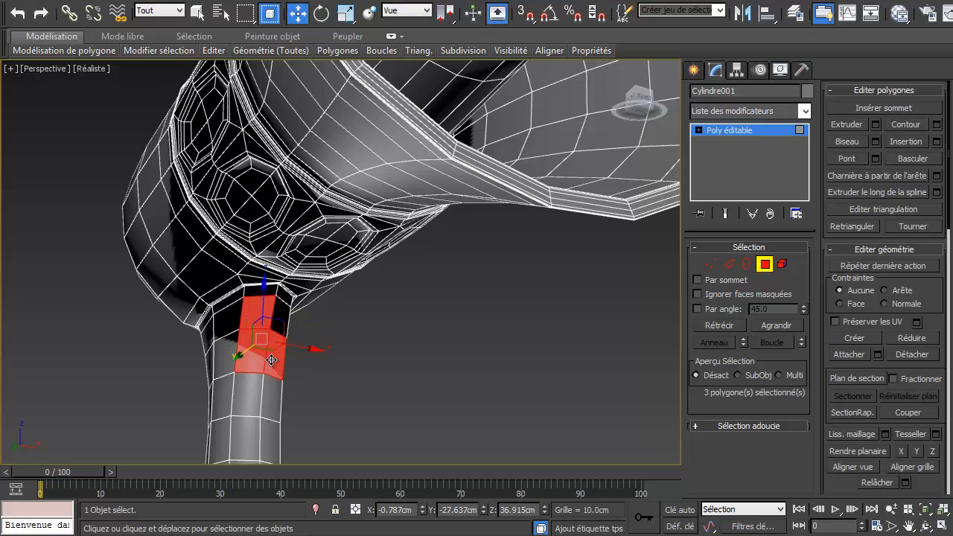
ctrl+click(280, 316)
Inset the four handle polygons as one group by a narrow margin with Insertion, and leave the tool
right_click(296, 347)
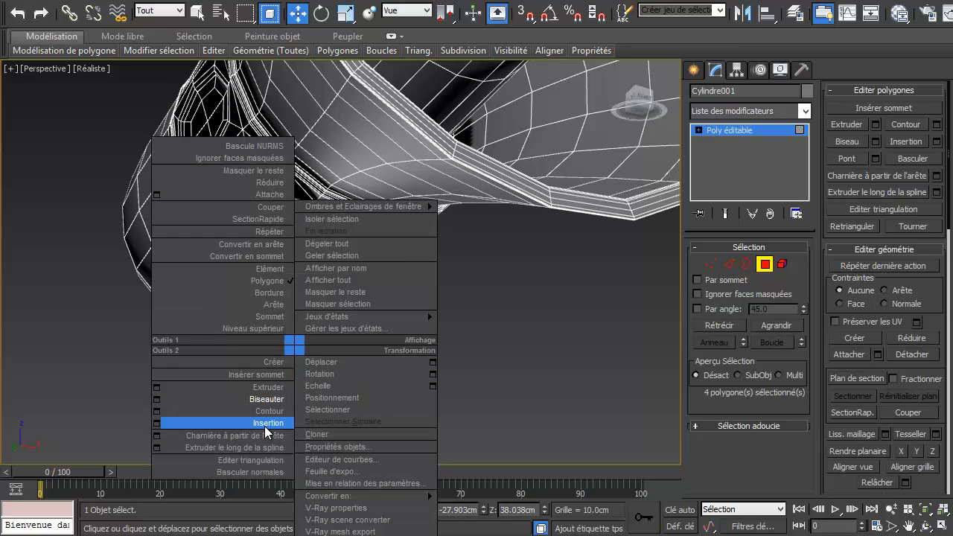
click(268, 422)
scroll(407, 368, up, 2)
scroll(258, 329, up, 4)
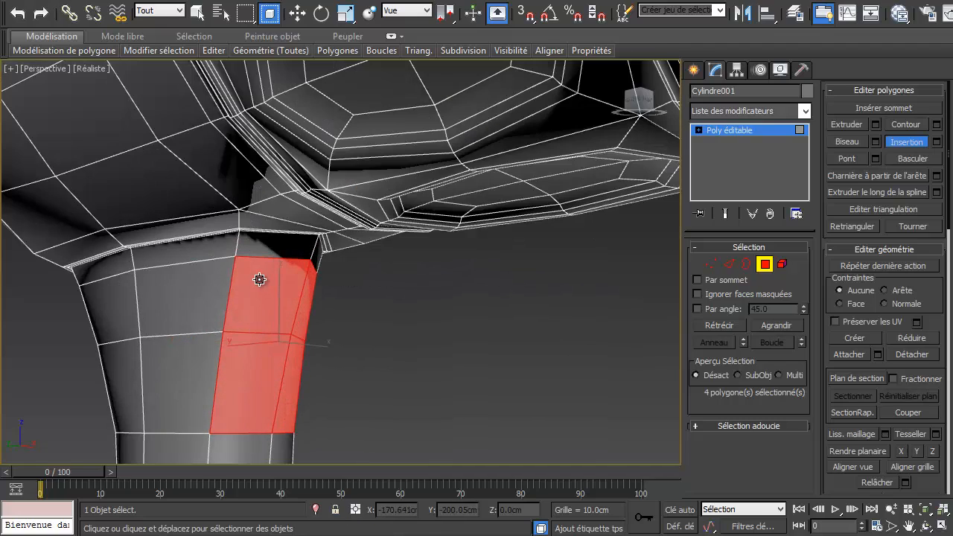
drag(255, 277, 257, 280)
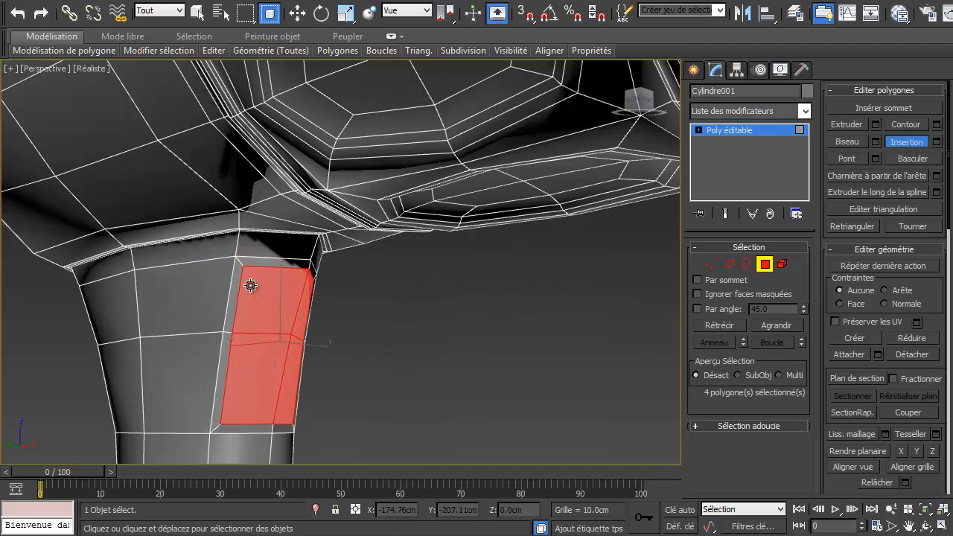
drag(251, 287, 252, 283)
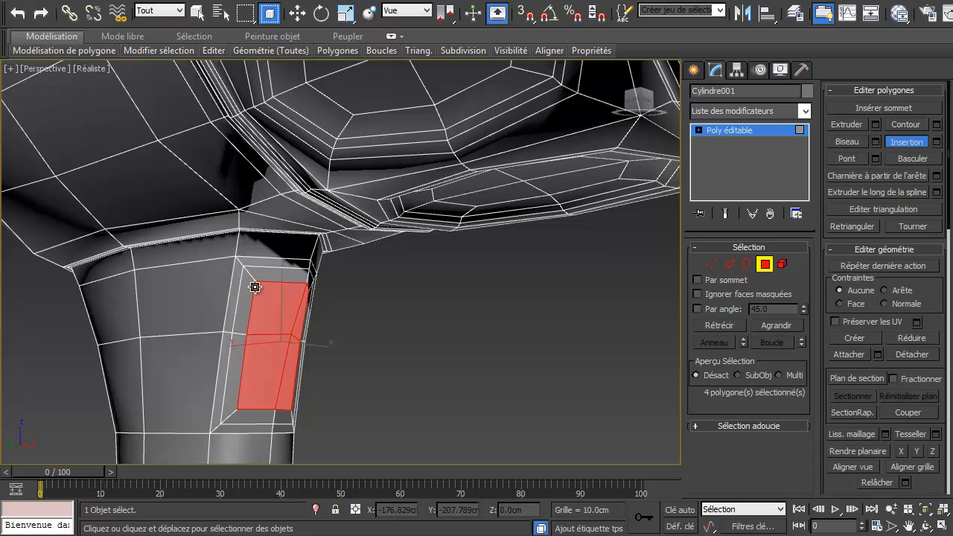
key(w)
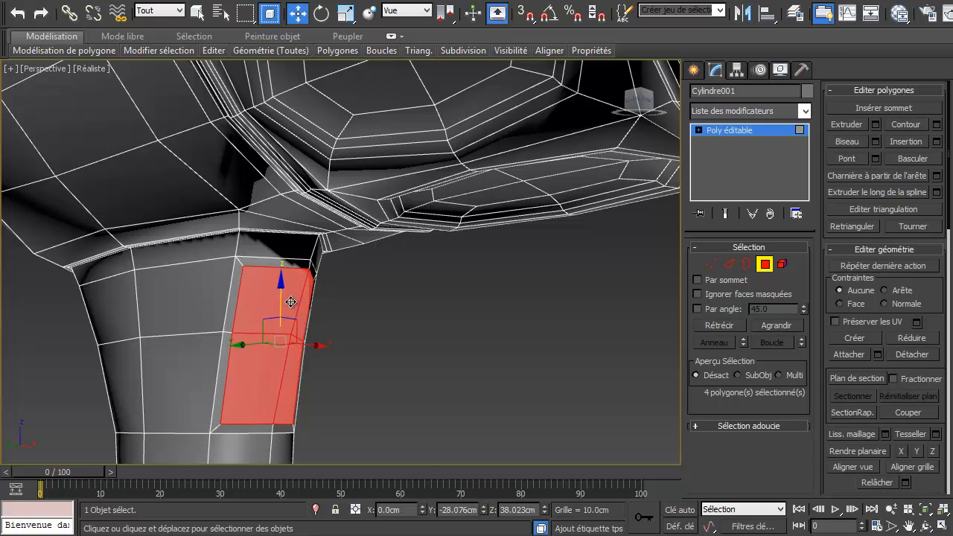
Inset the four handle polygons again by 0.11 cm with the Insertion settings
right_click(289, 303)
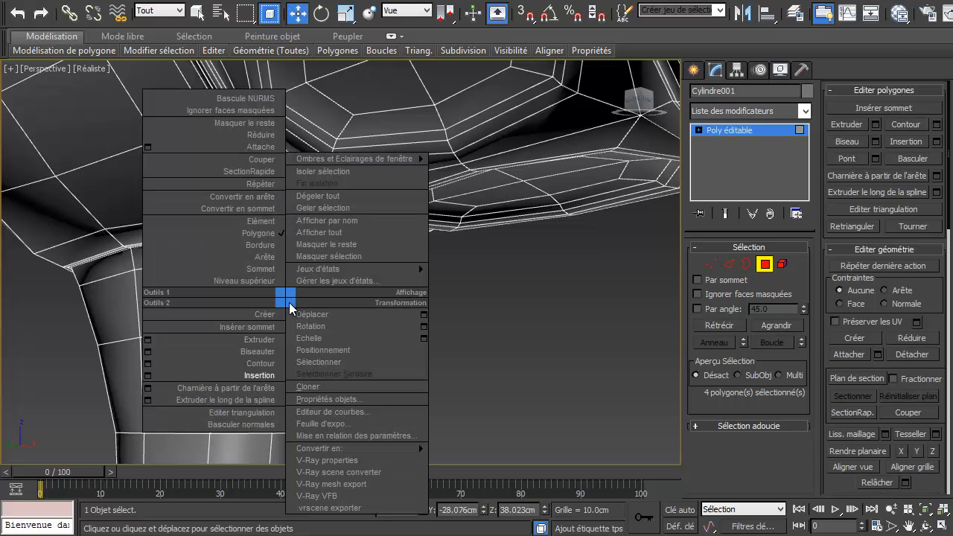
click(148, 375)
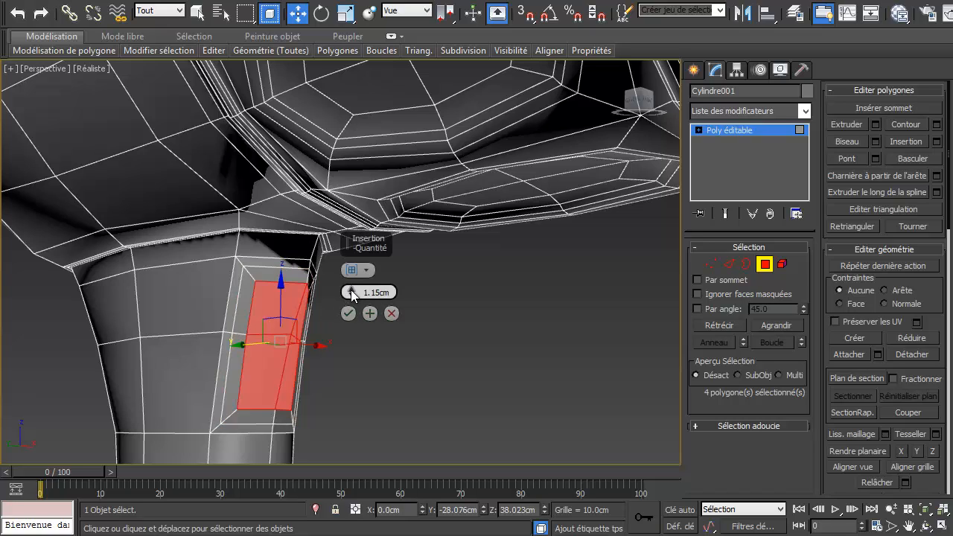
right_click(353, 293)
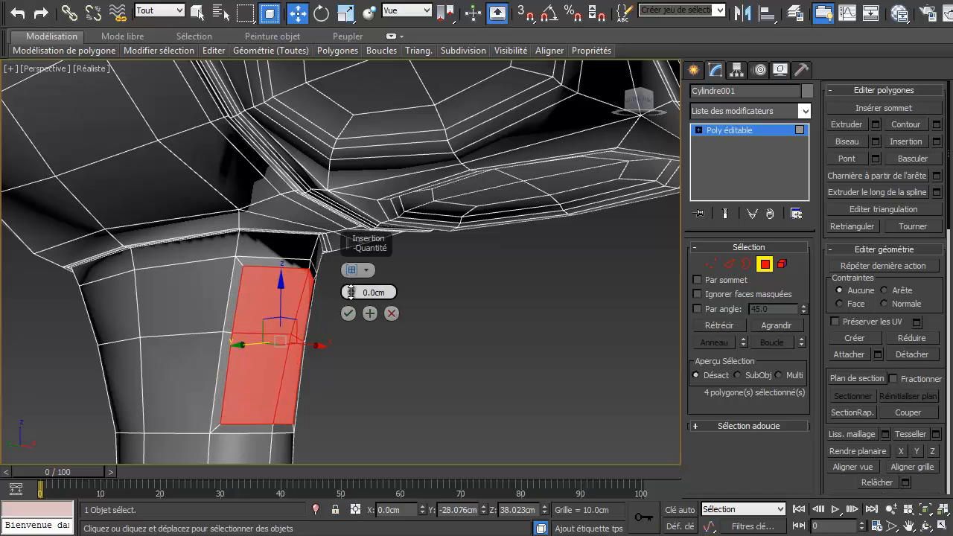
drag(350, 289, 350, 284)
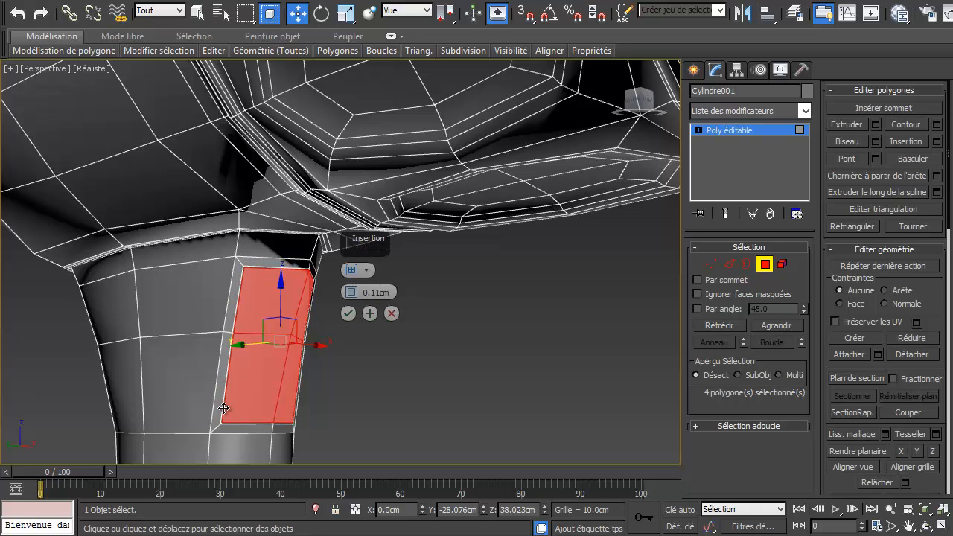
click(349, 314)
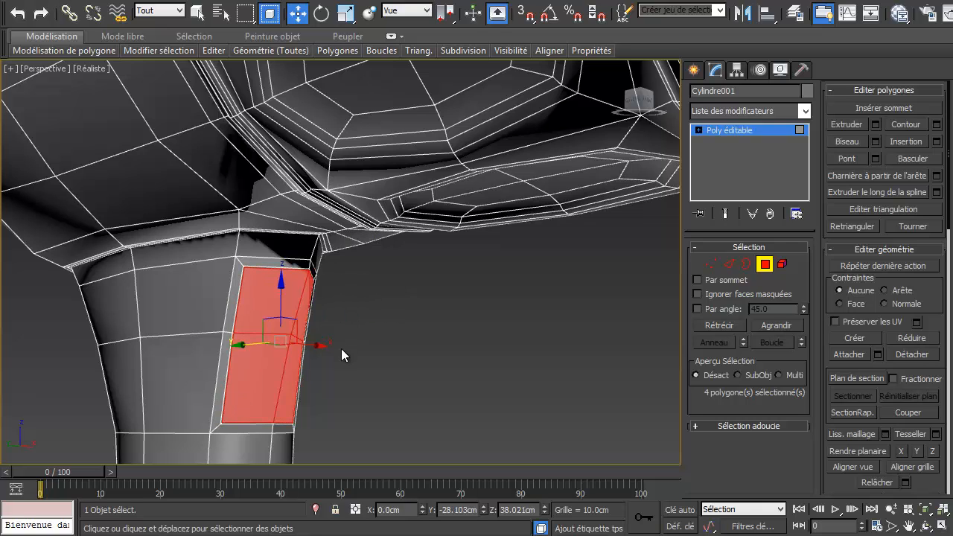
Extrude the four inset handle polygons slightly inward to form a shallow recess, and leave the tool
alt+middle_drag(341, 348, 365, 366)
right_click(274, 372)
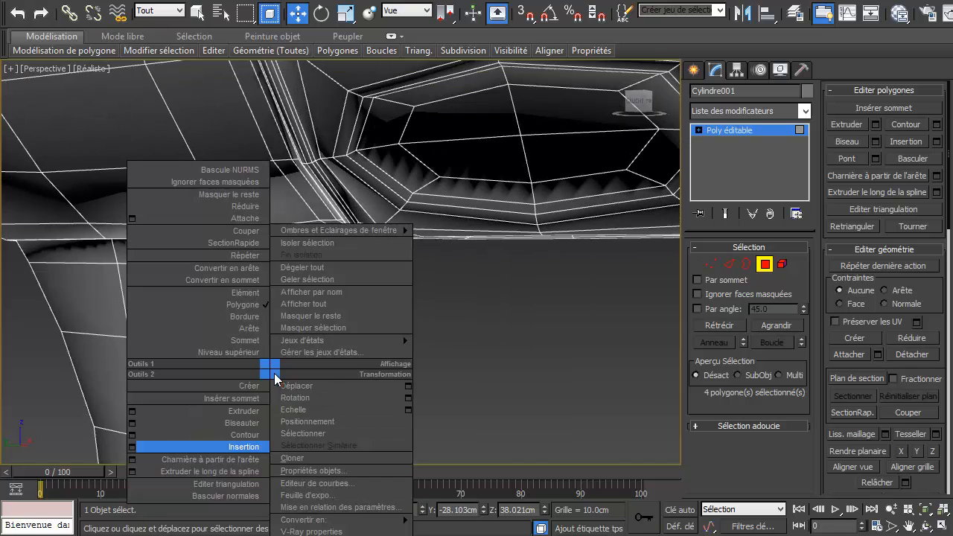
click(251, 414)
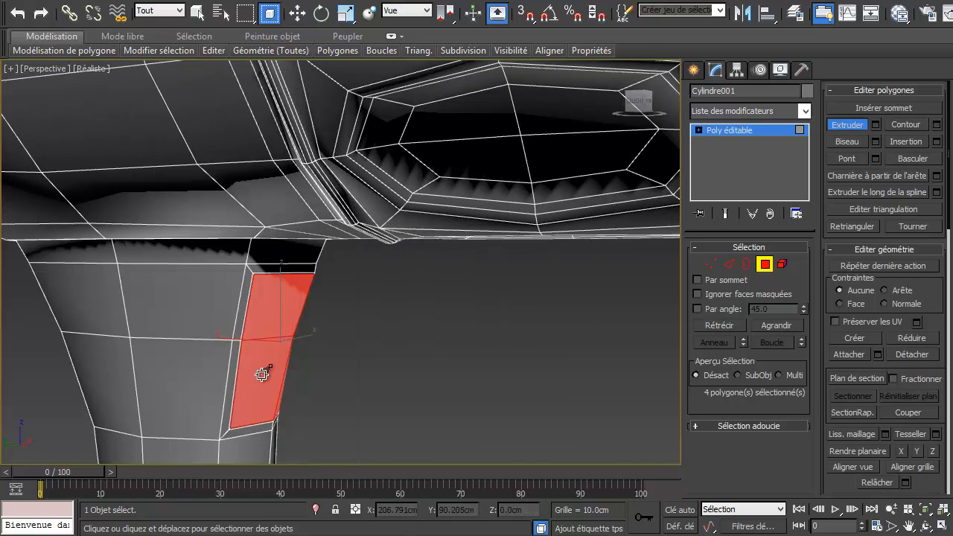
drag(262, 375, 263, 378)
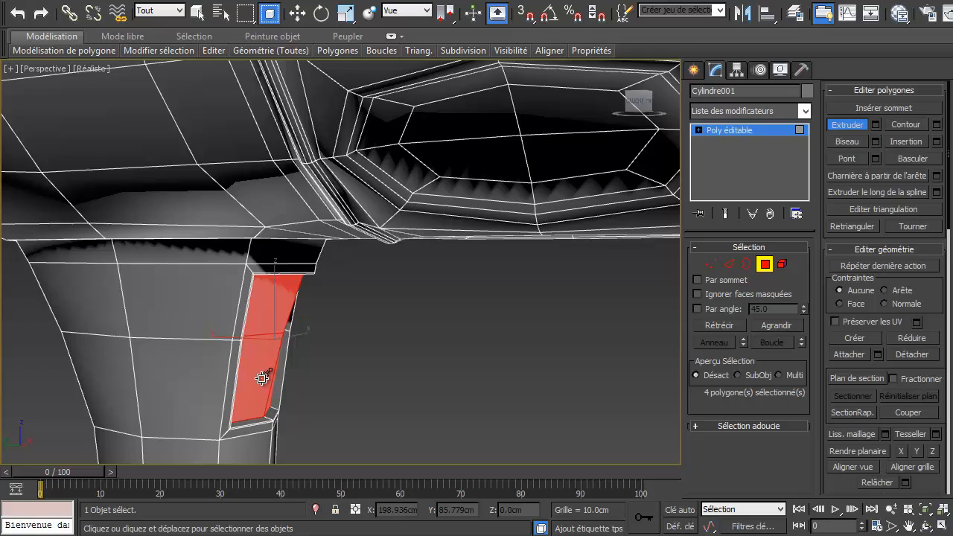
alt+middle_drag(301, 359, 245, 327)
key(w)
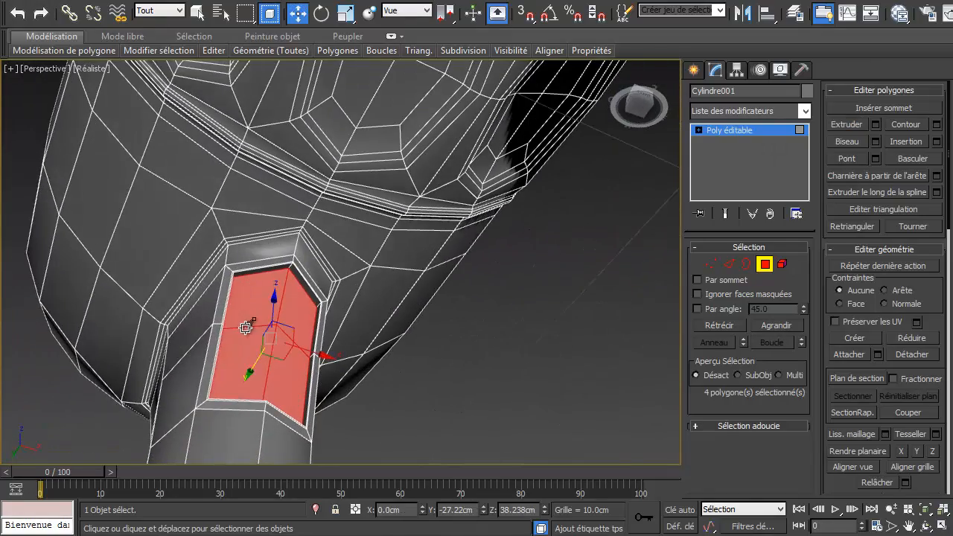
Add another thin inset to the recessed handle polygons with the current Insertion settings
right_click(210, 383)
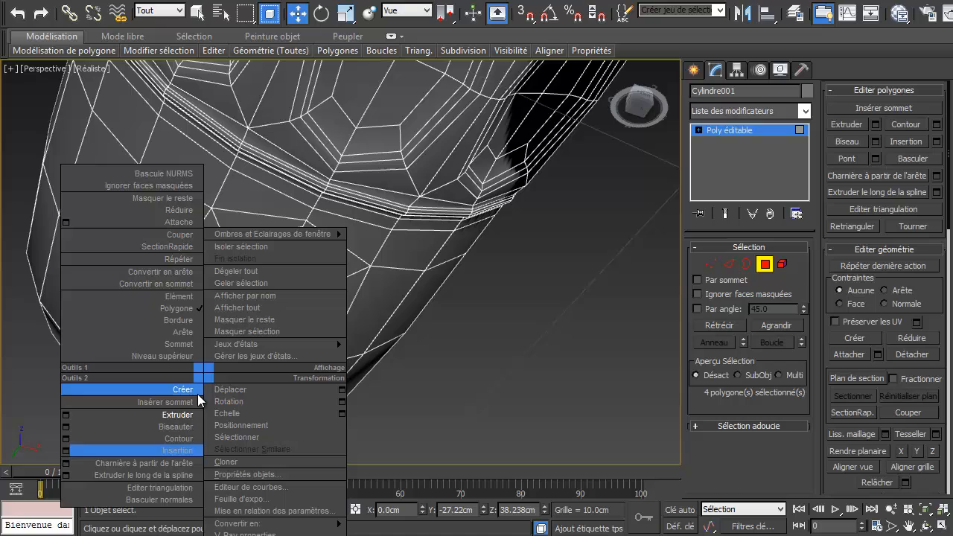
click(66, 450)
click(344, 315)
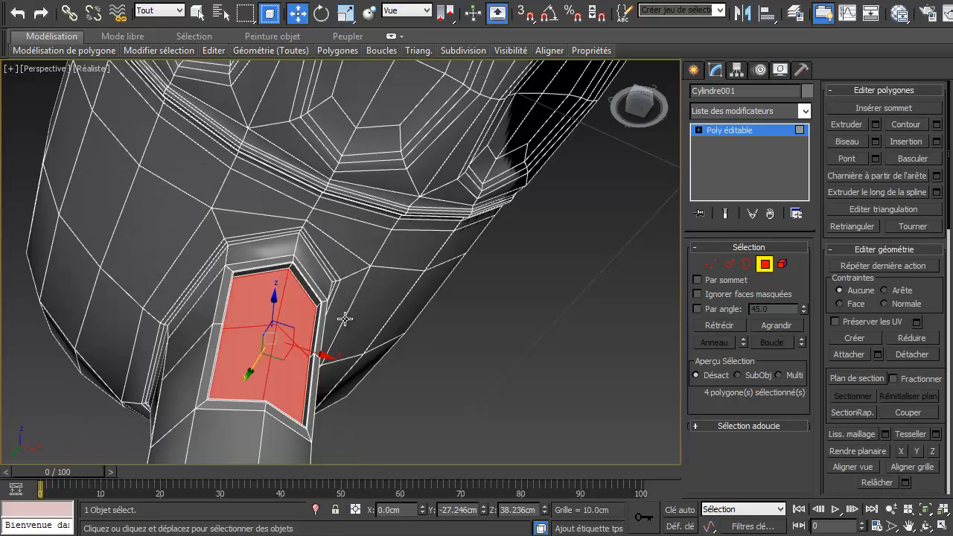
Extrude the inset polygons outward from the recess to form a raised block on the handle
right_click(214, 351)
click(190, 391)
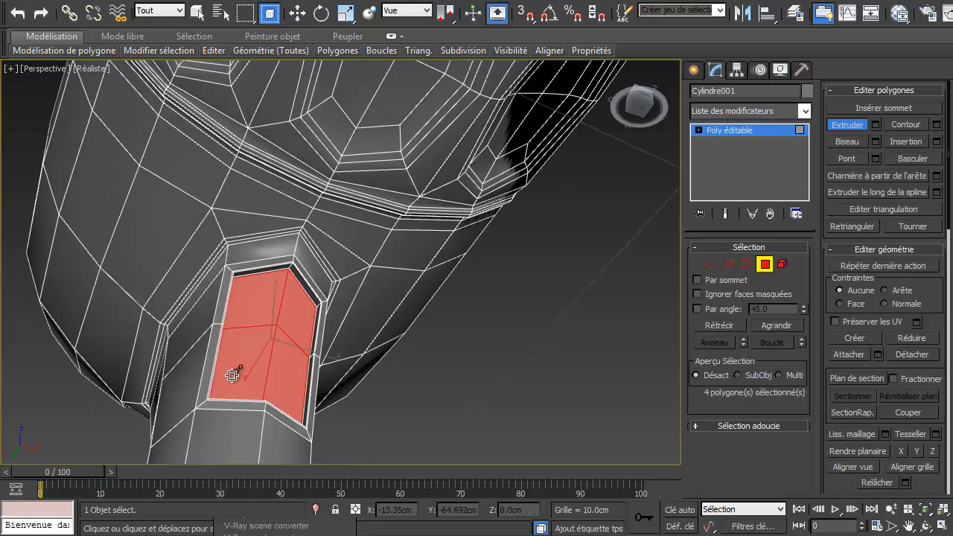
drag(234, 374, 253, 347)
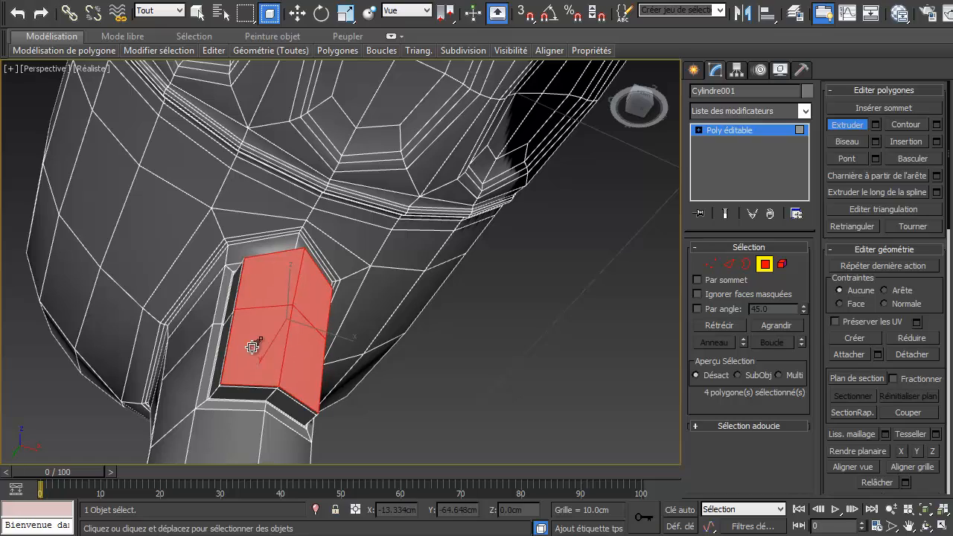
Apply a Lissage rapide modifier to the megaphone with 2 iterations and isoline display enabled
alt+middle_drag(270, 364, 326, 417)
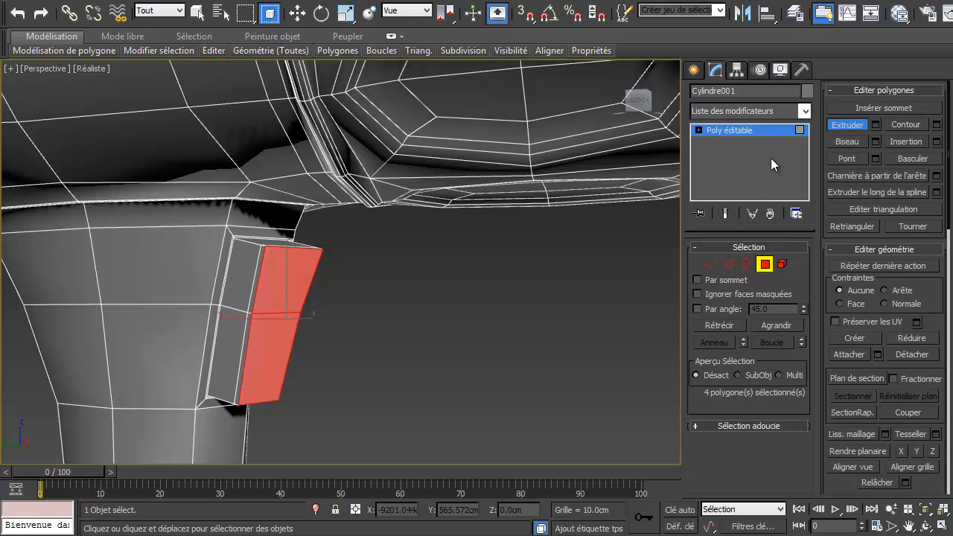
click(788, 113)
scroll(770, 294, down, 9)
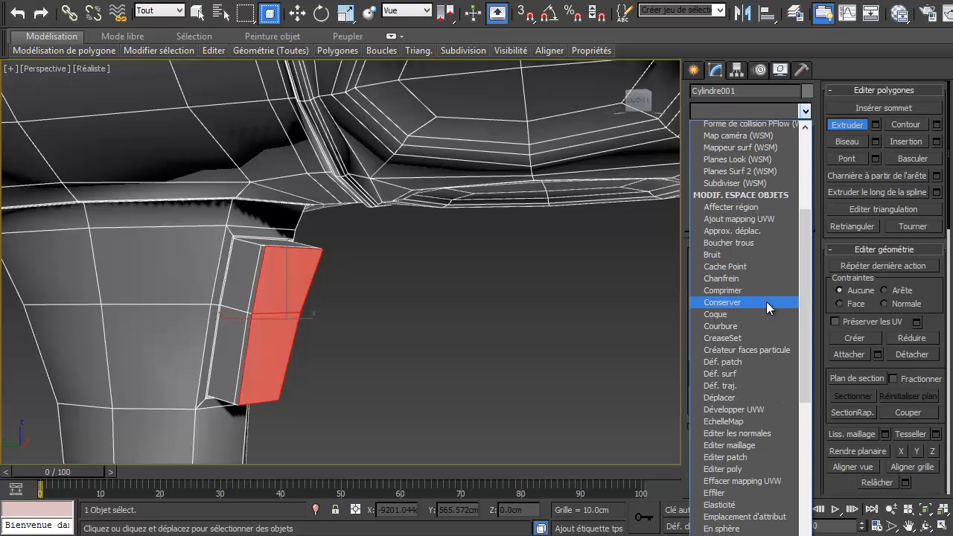
scroll(772, 288, down, 5)
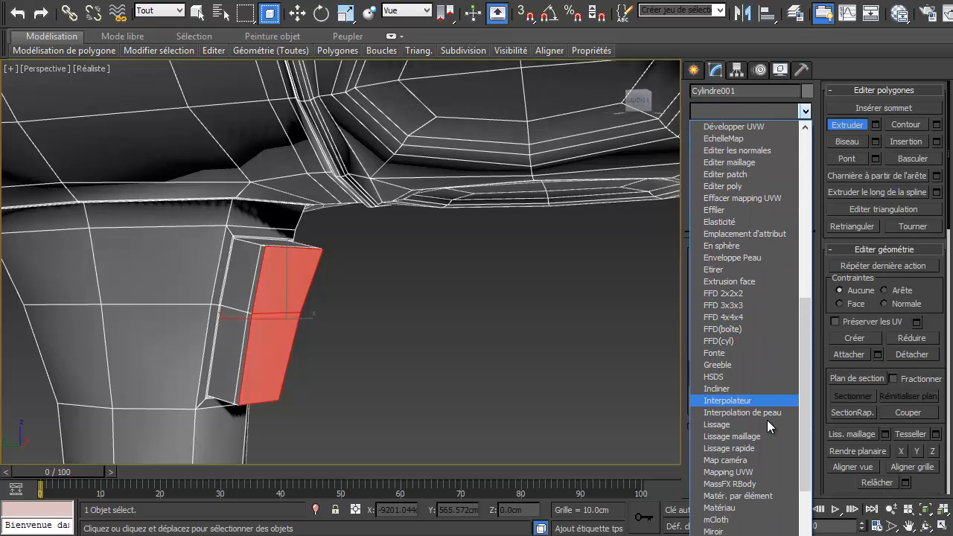
click(761, 447)
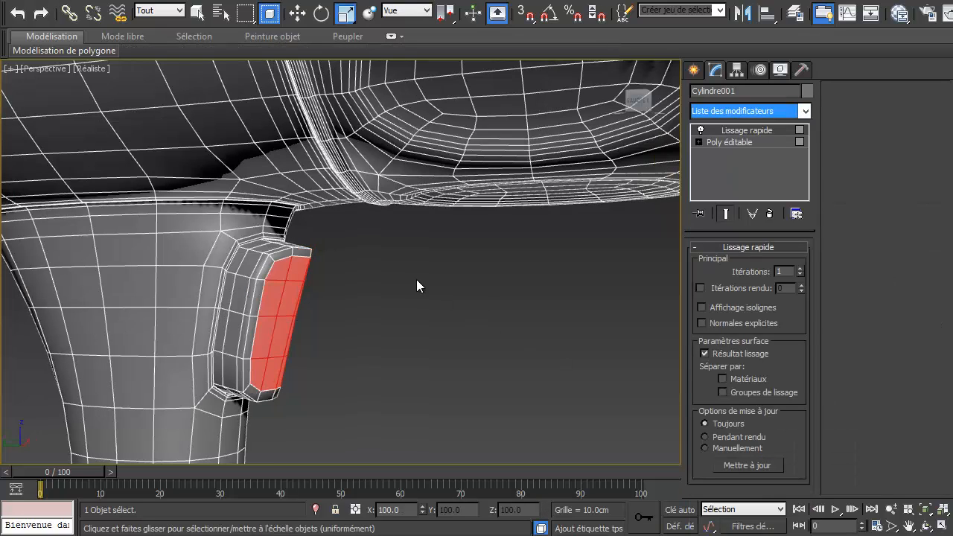
click(799, 269)
click(720, 307)
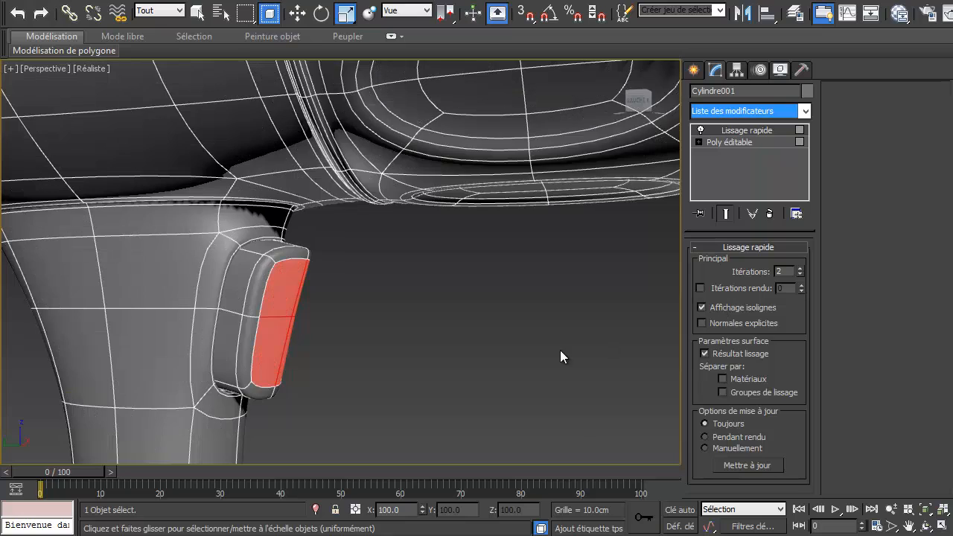
Deselect the megaphone and inspect the smoothed recesses, body and trigger block on the handle
click(488, 372)
scroll(478, 328, down, 10)
alt+middle_drag(482, 304, 248, 305)
scroll(310, 266, up, 5)
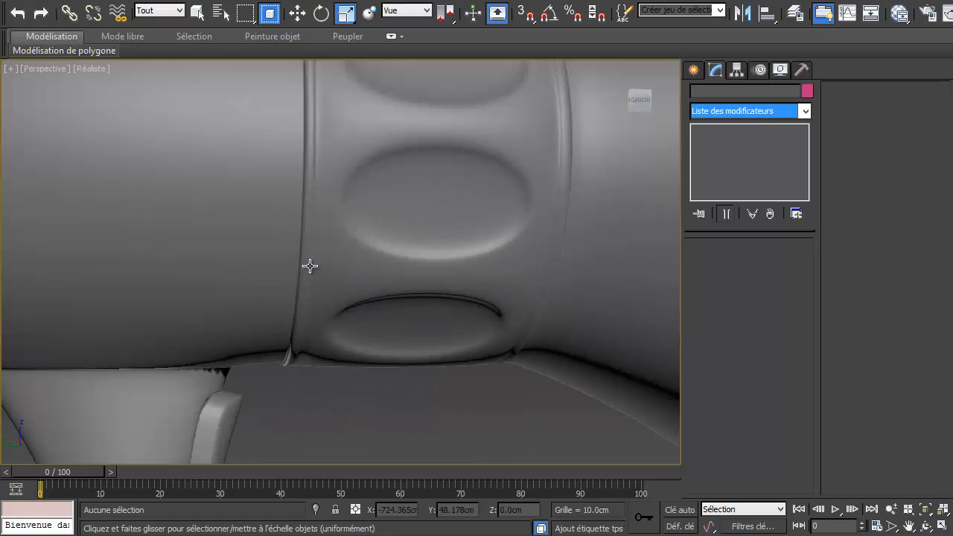
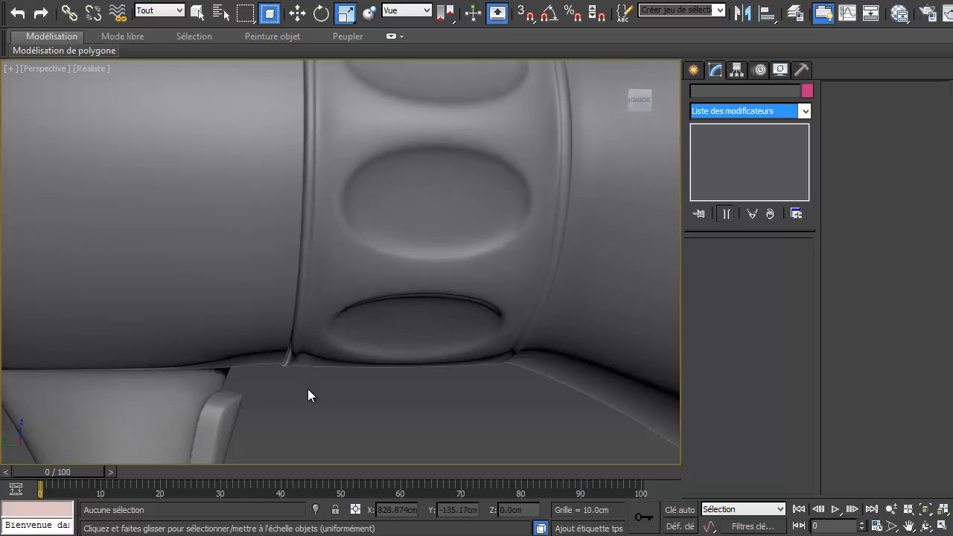
alt+middle_drag(309, 394, 312, 275)
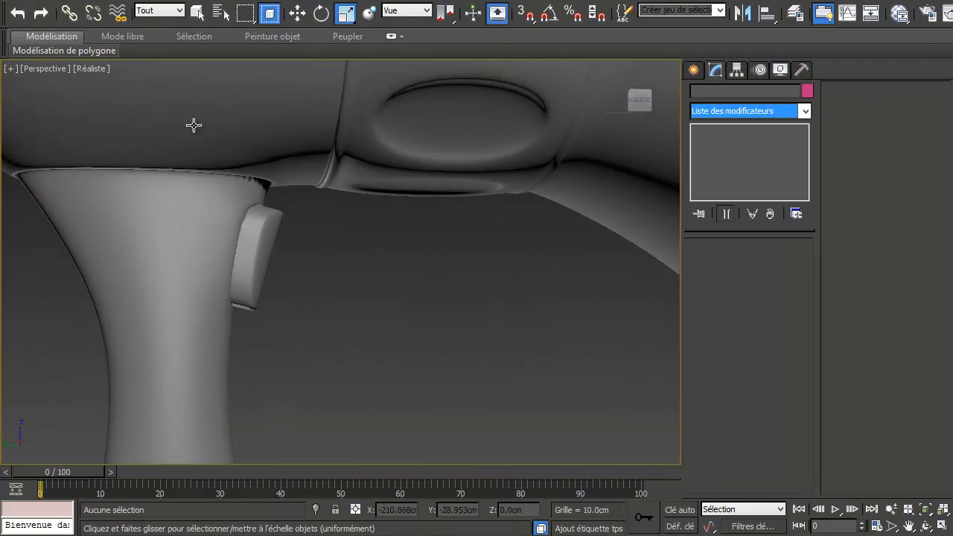
Reselect the megaphone and return to its Poly éditable level beneath Lissage rapide, with the whole model in view
click(249, 139)
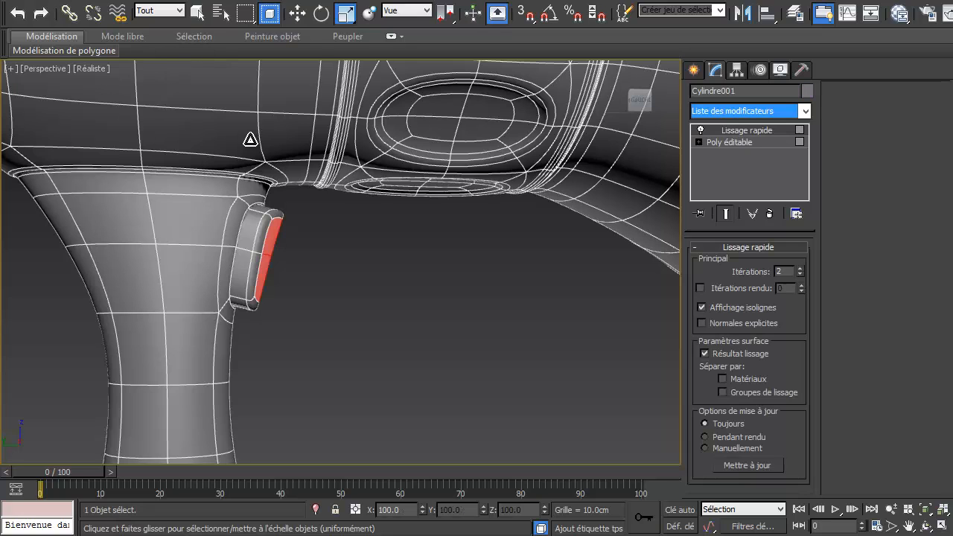
click(749, 138)
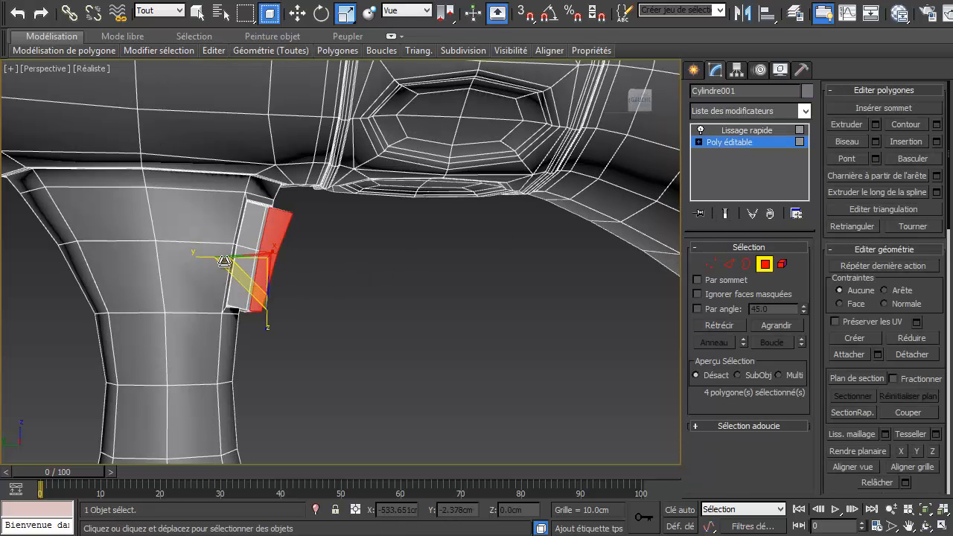
middle_drag(219, 323, 225, 502)
scroll(393, 364, down, 4)
alt+middle_drag(394, 364, 302, 286)
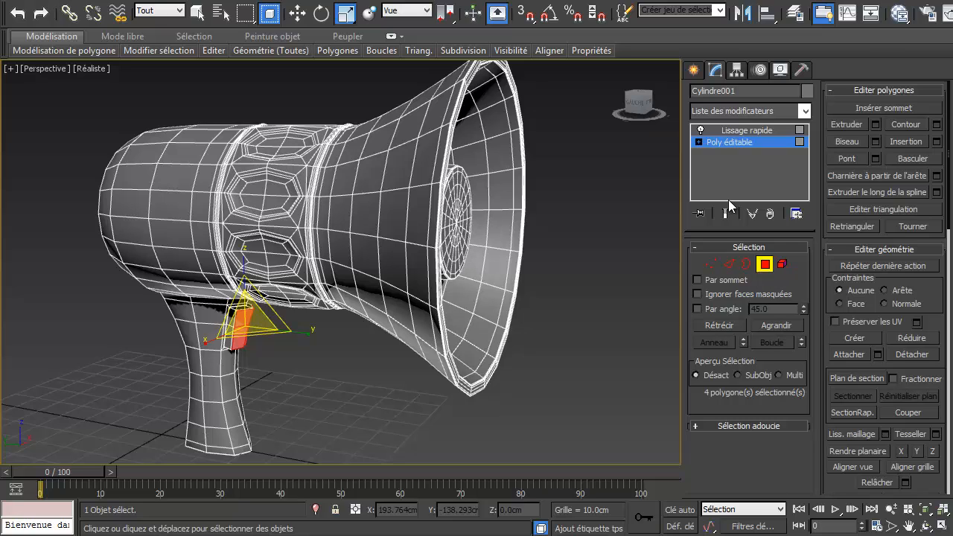
Open the detailed material editor and add a Standard material to the Vue1 graph
click(899, 12)
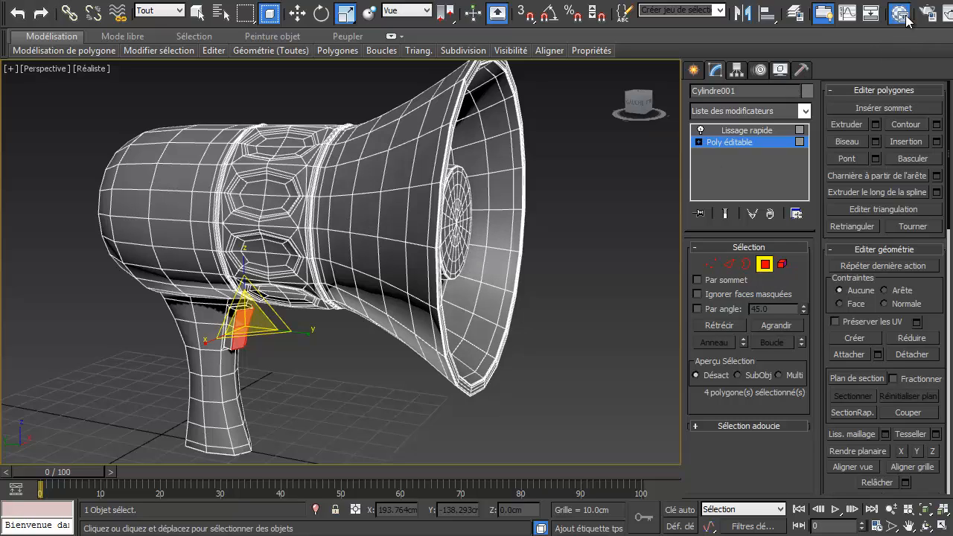
drag(812, 356, 652, 42)
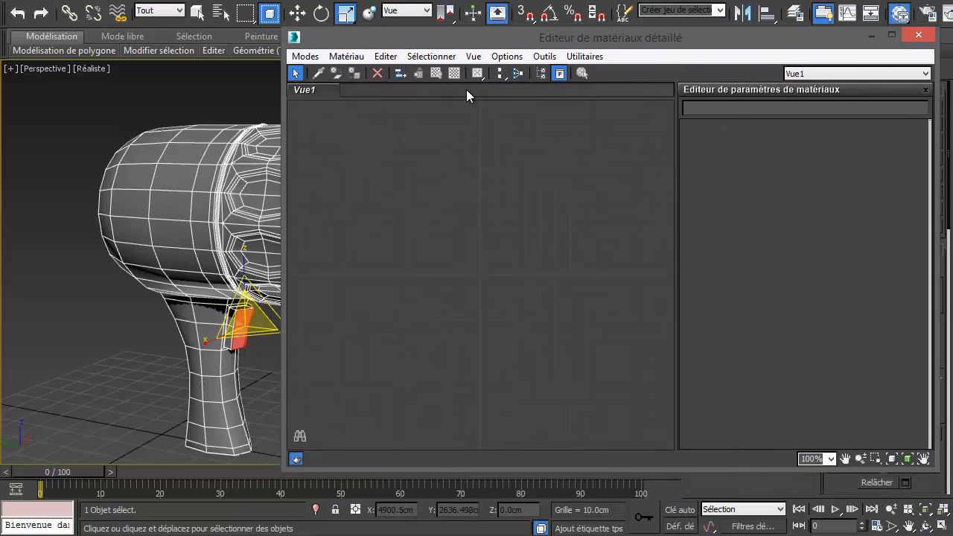
click(540, 72)
click(541, 72)
right_click(394, 192)
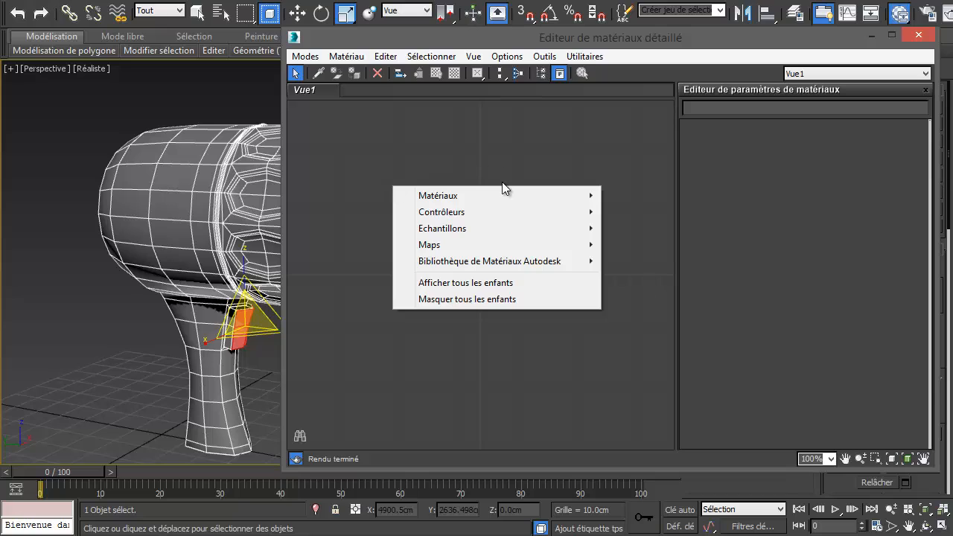
mouse_move(501, 196)
mouse_move(667, 203)
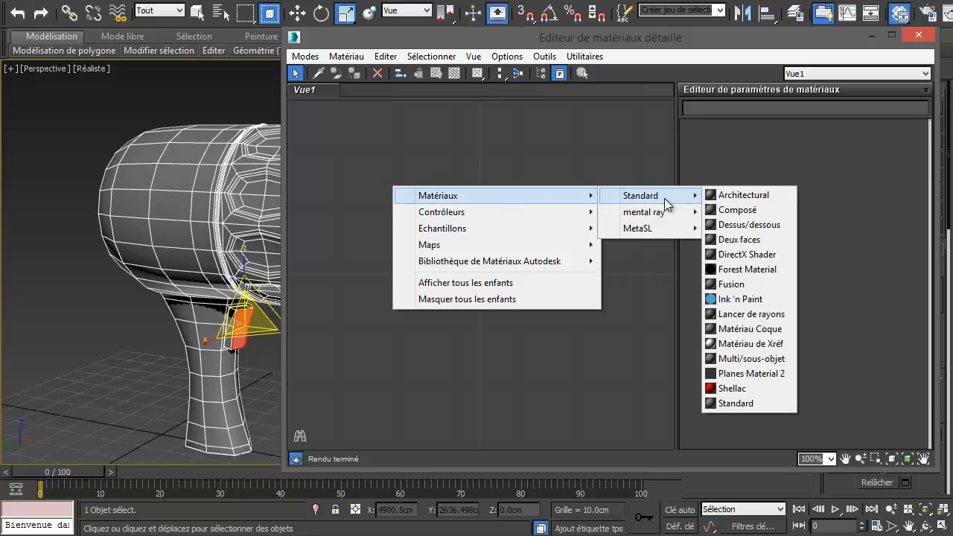
click(737, 404)
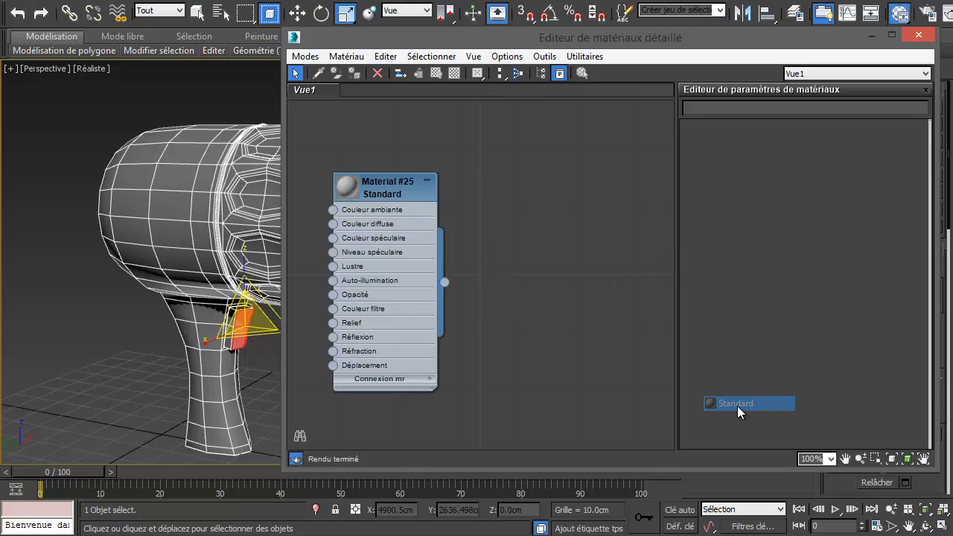
drag(393, 188, 481, 158)
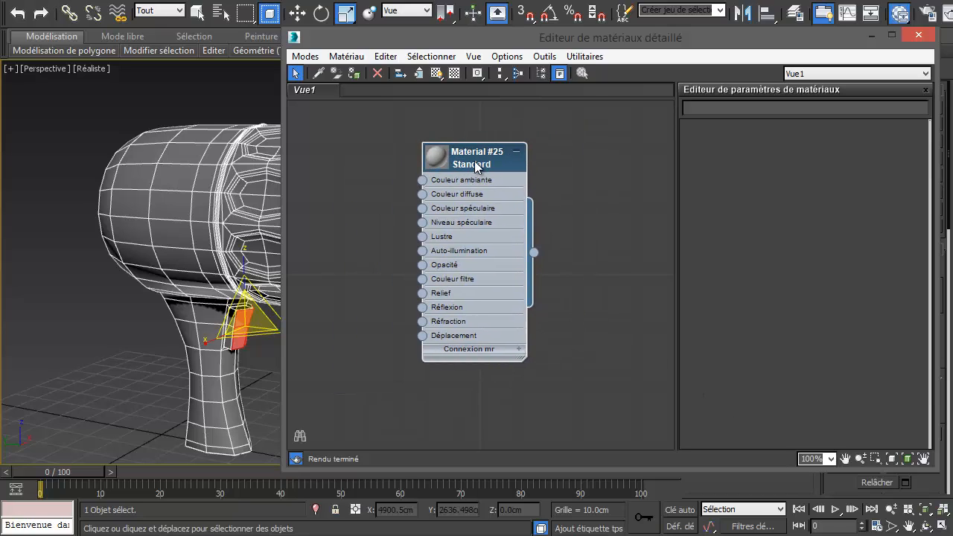
Collapse the material node to a large preview with its parameters shown, and make two copies beside it
double_click(435, 158)
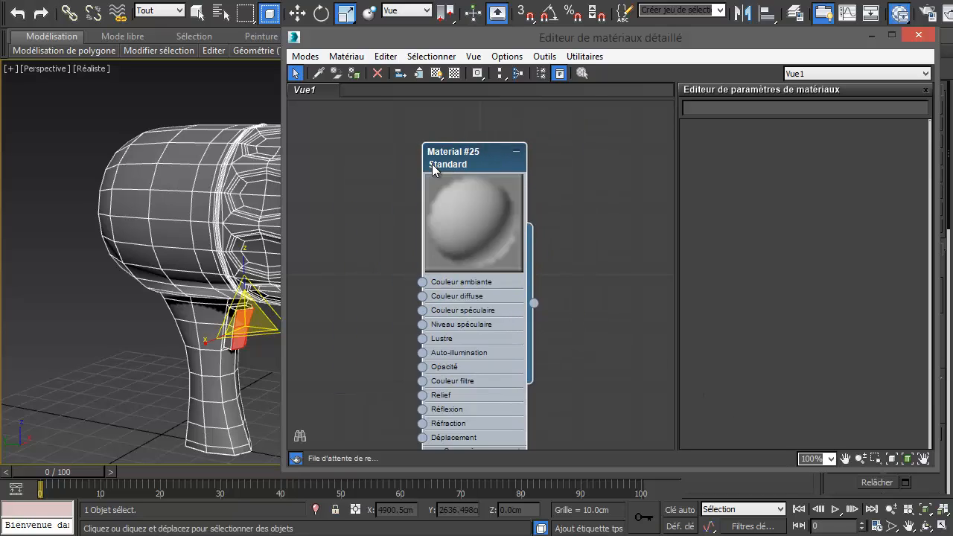
click(516, 152)
drag(490, 154, 417, 129)
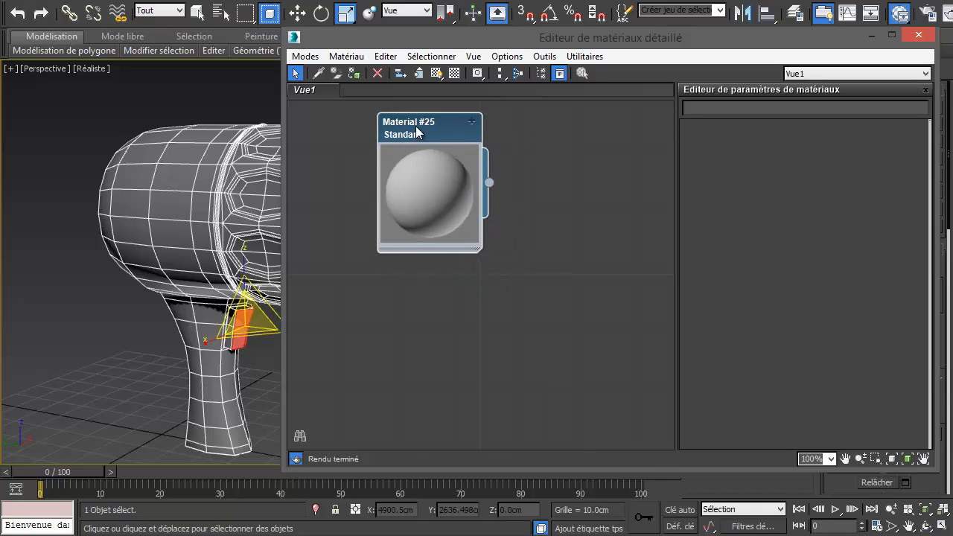
double_click(416, 130)
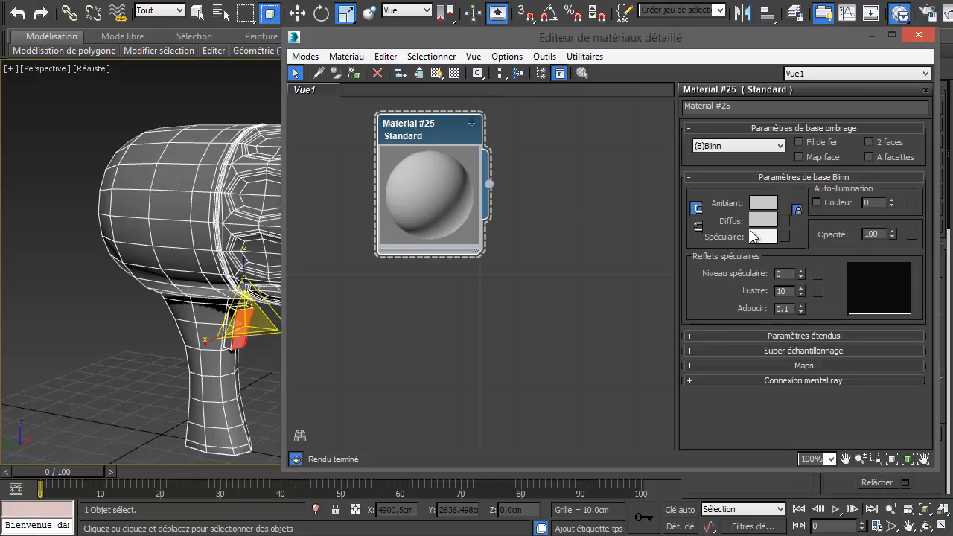
drag(430, 133, 353, 134)
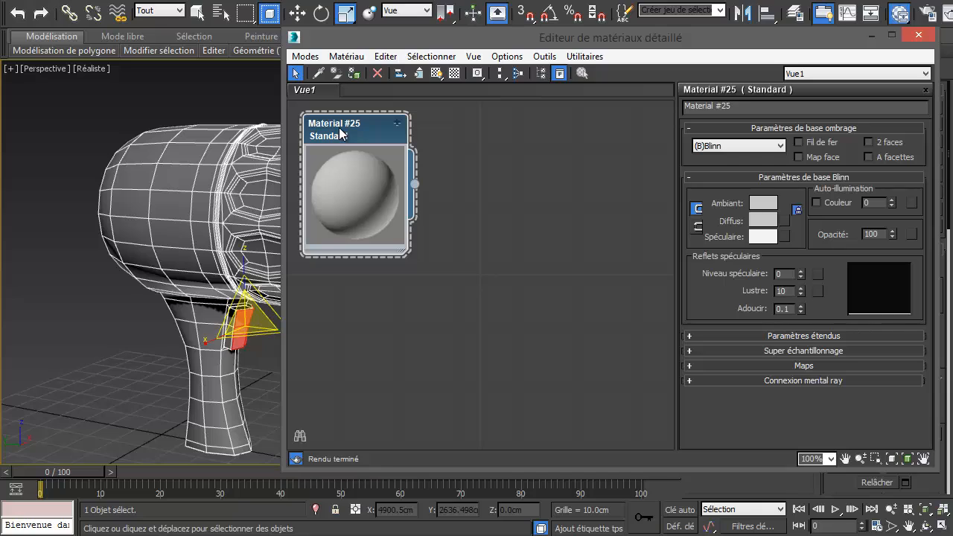
shift+drag(343, 136, 584, 129)
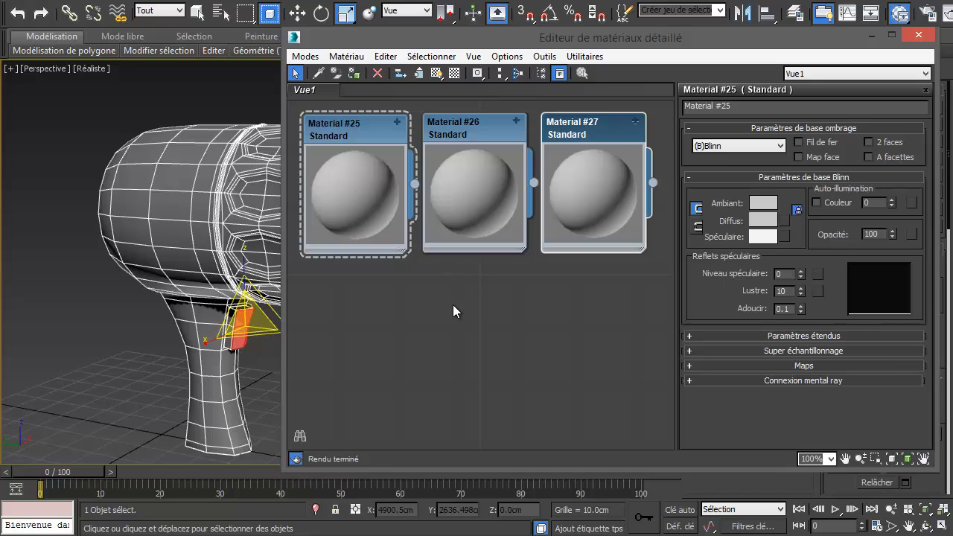
Set the diffuse colour of Material #25 to yellow with red 233, green 236 and blue 0
click(360, 134)
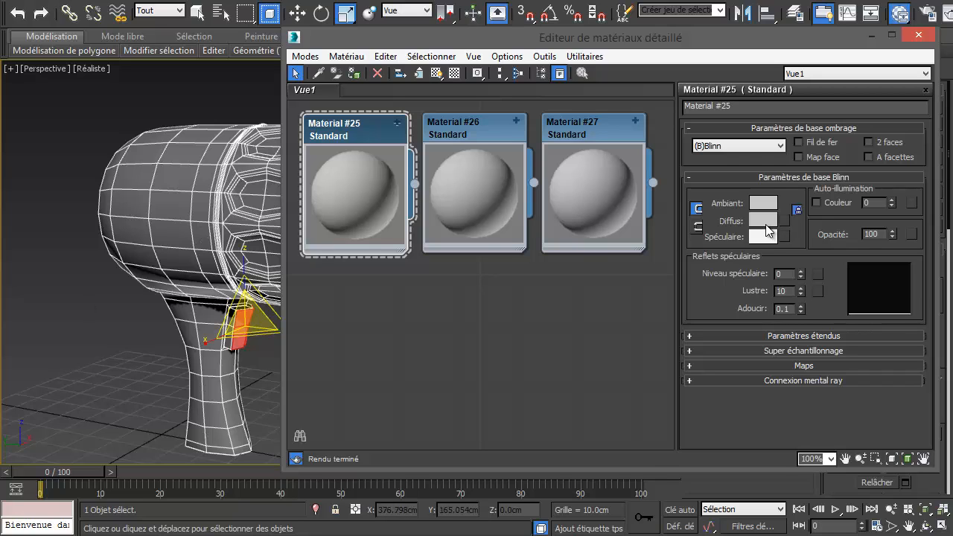
click(764, 221)
drag(227, 0, 477, 276)
drag(555, 302, 561, 315)
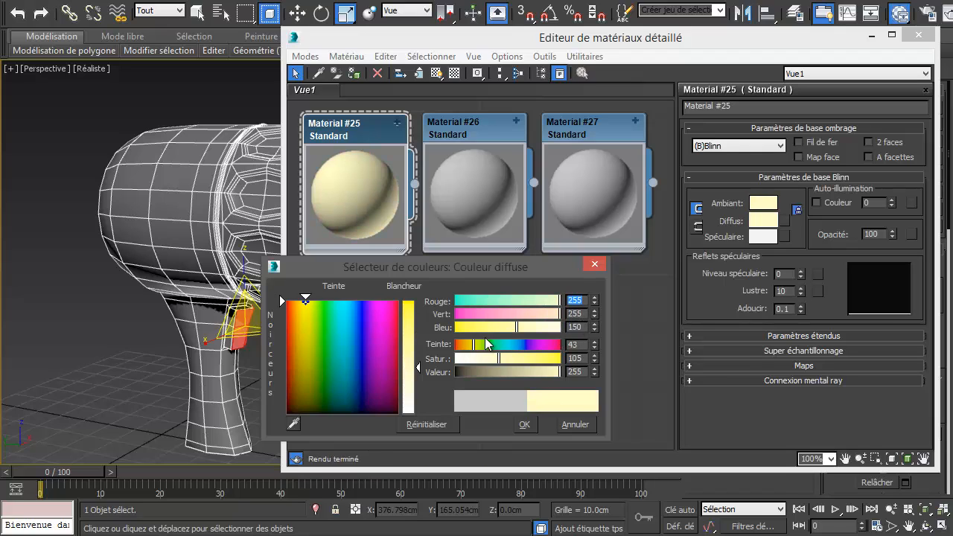
drag(480, 326, 430, 325)
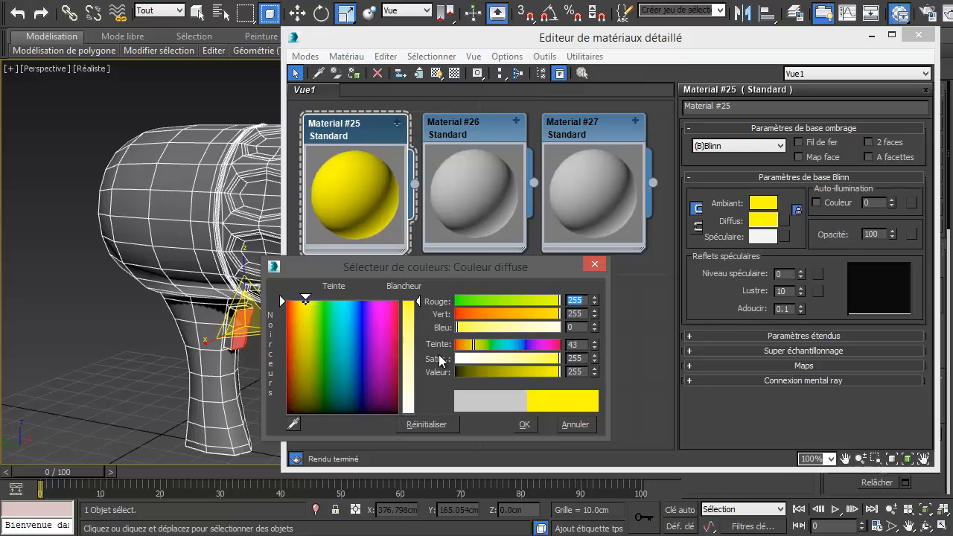
mouse_move(562, 374)
mouse_down()
mouse_move(540, 379)
mouse_move(555, 382)
mouse_up()
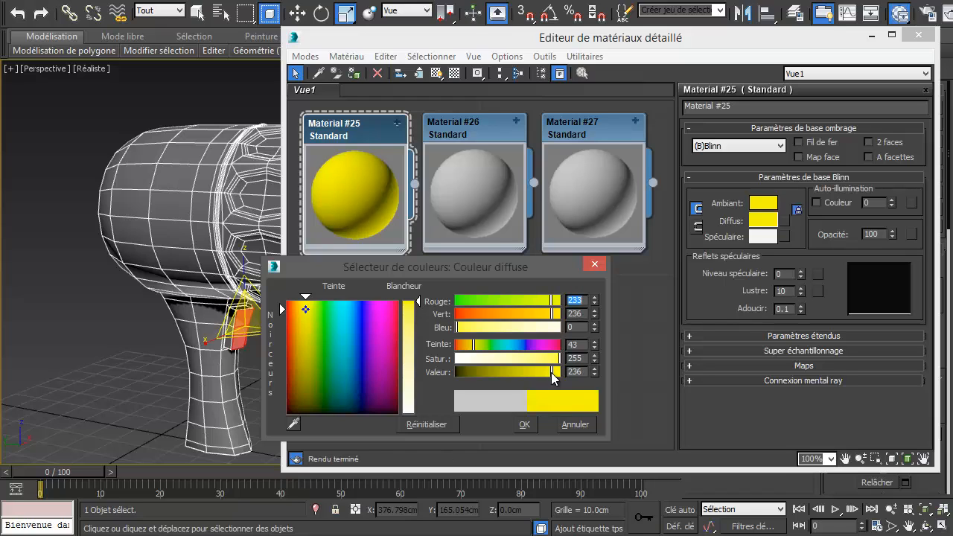
click(526, 425)
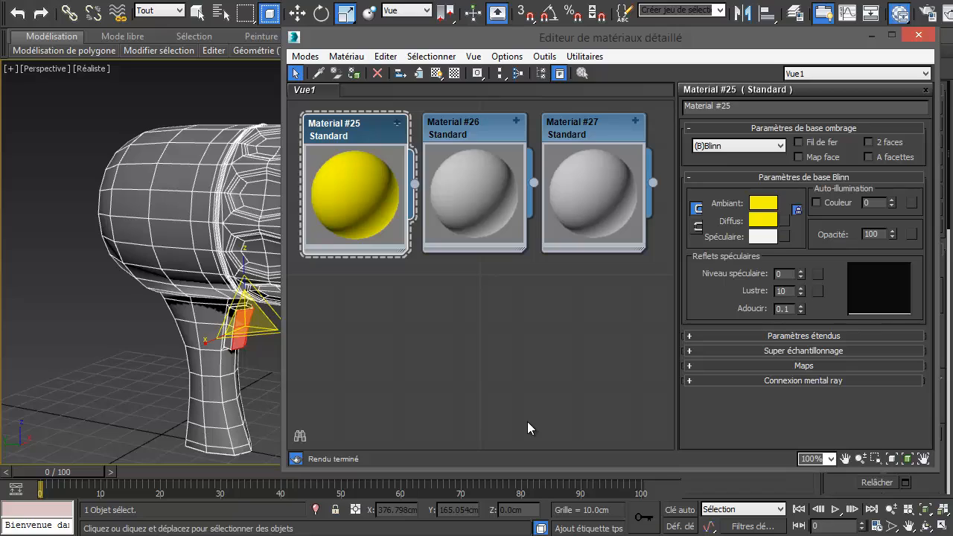
Set the diffuse colour of Material #26 to dark grey with red, green and blue at 37
click(482, 123)
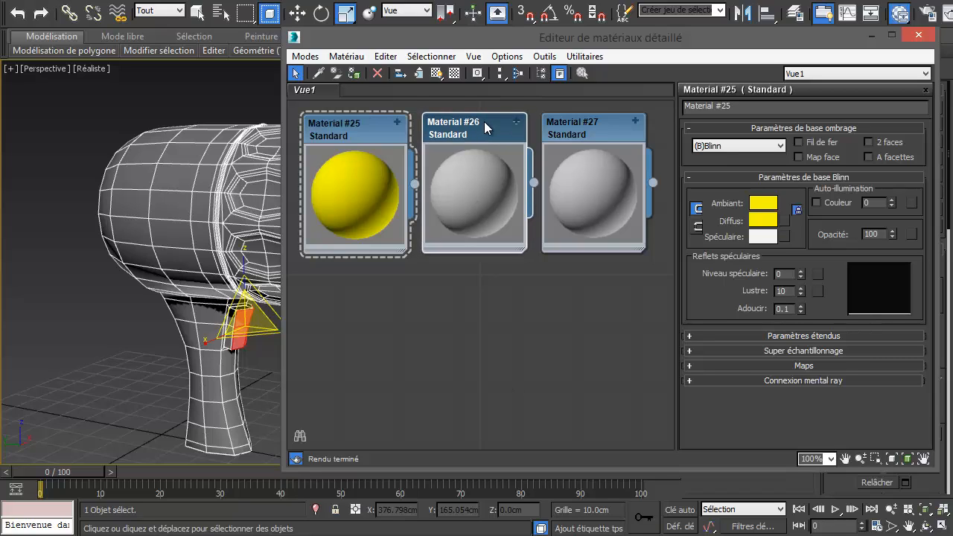
double_click(483, 126)
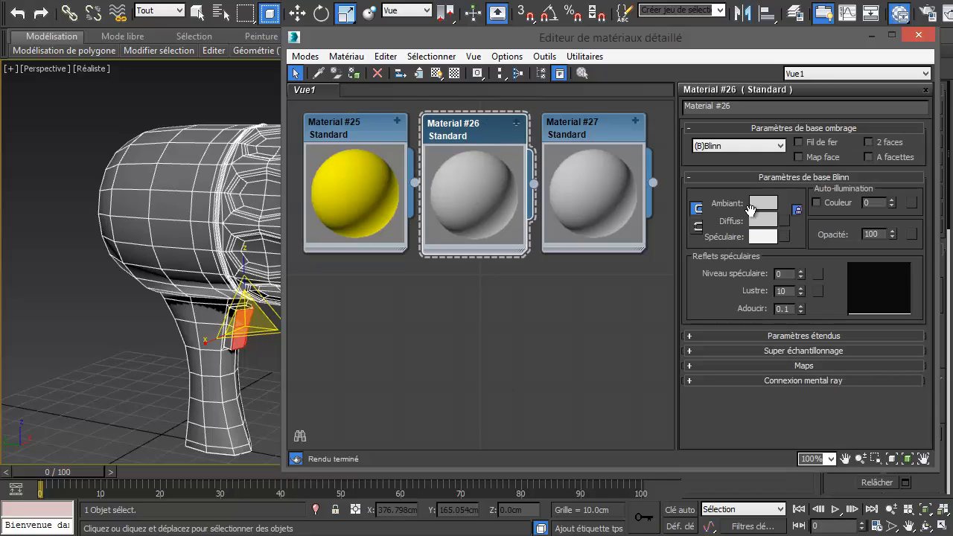
click(767, 221)
click(406, 318)
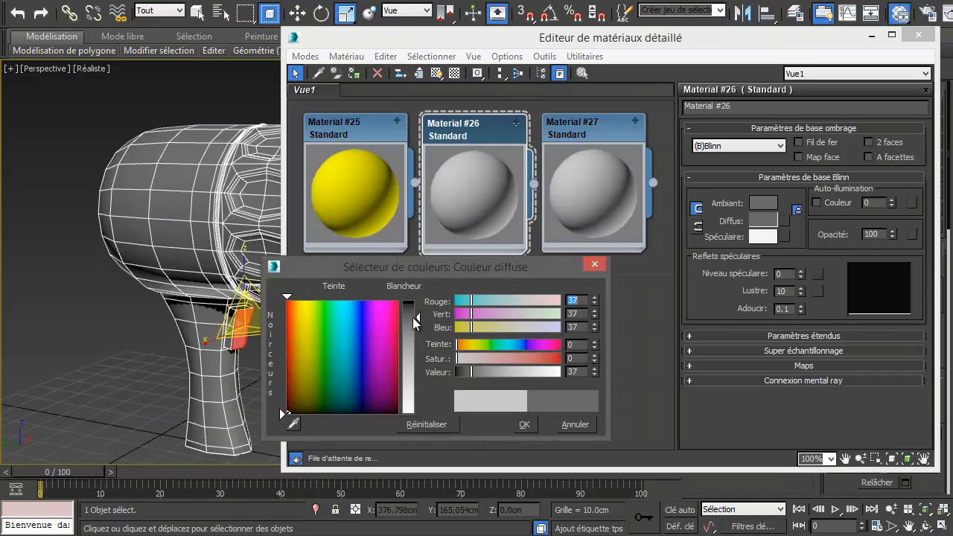
click(525, 424)
Give Material #27 a black diffuse colour with a specular level of 25 and a Lustre of 46
double_click(559, 178)
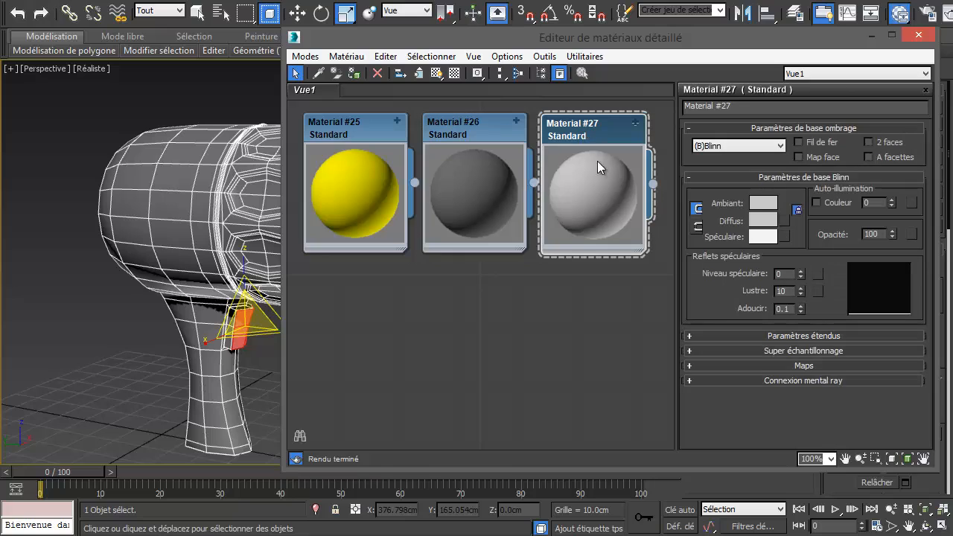
click(769, 223)
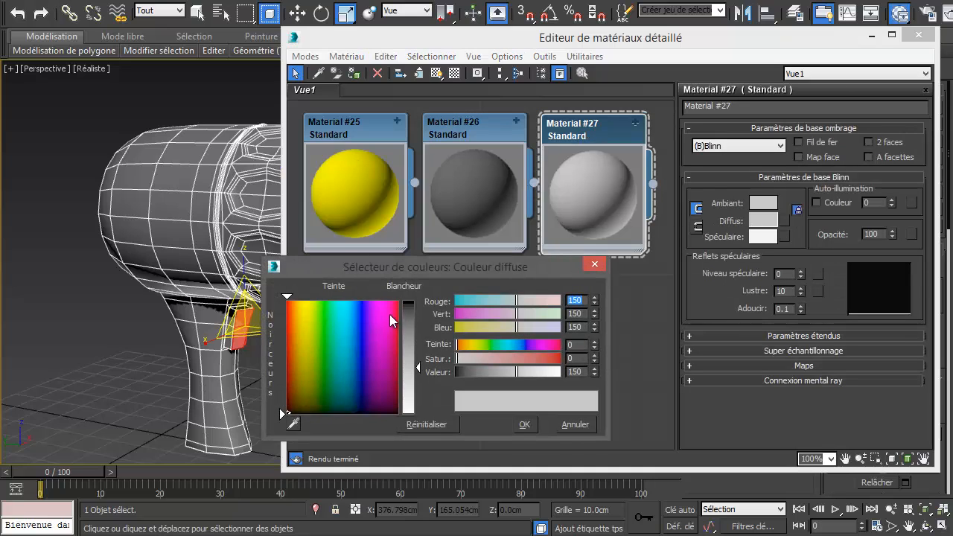
drag(409, 308, 409, 300)
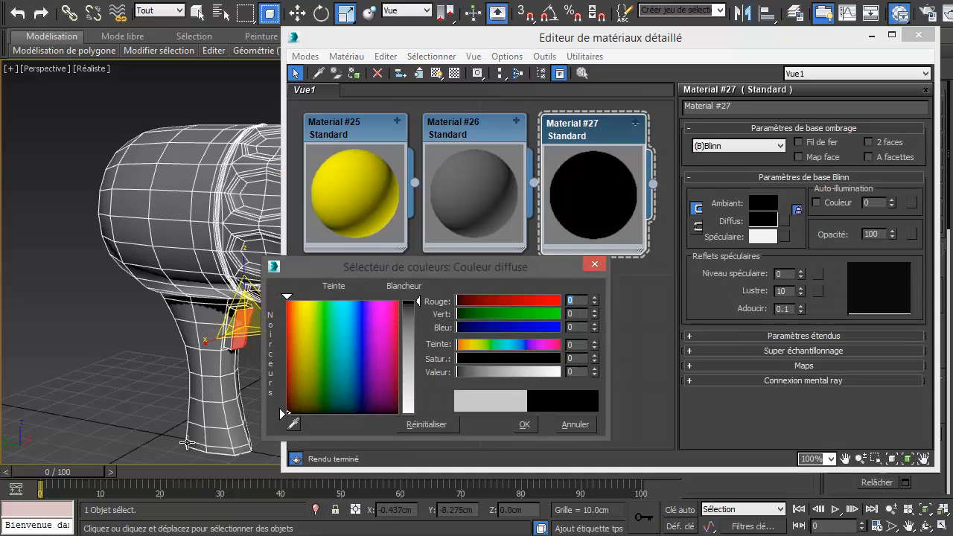
click(532, 428)
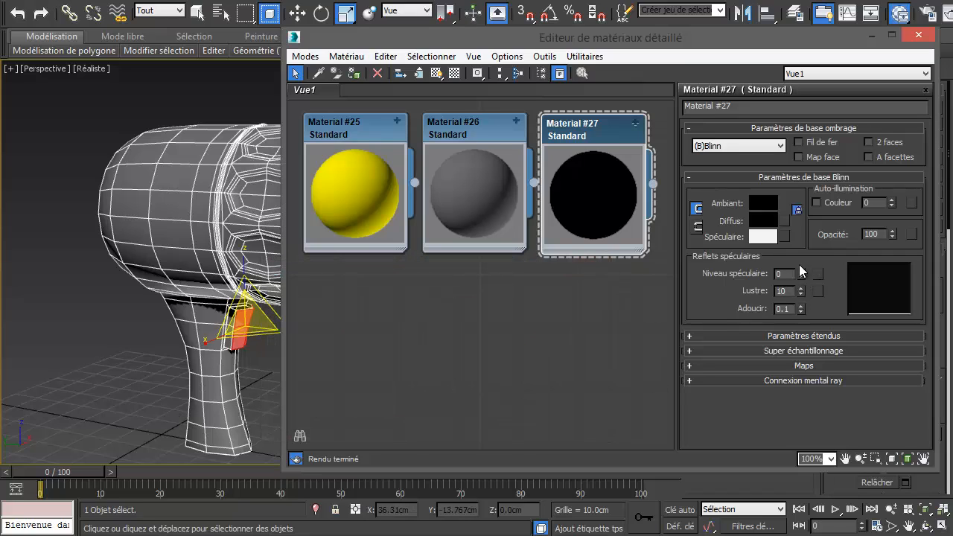
drag(801, 274, 797, 252)
drag(801, 294, 800, 262)
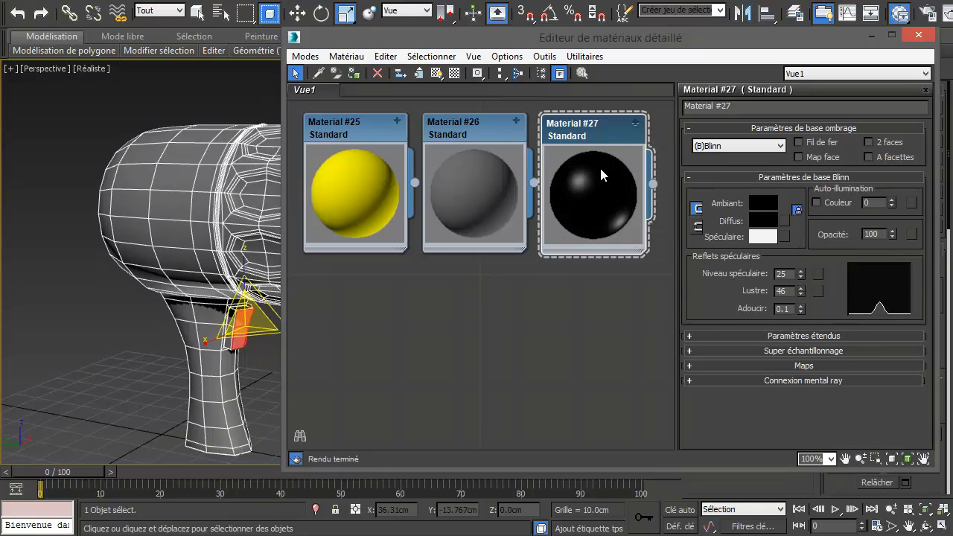
Set the specular level of the dark grey Material #26 to 19
click(478, 134)
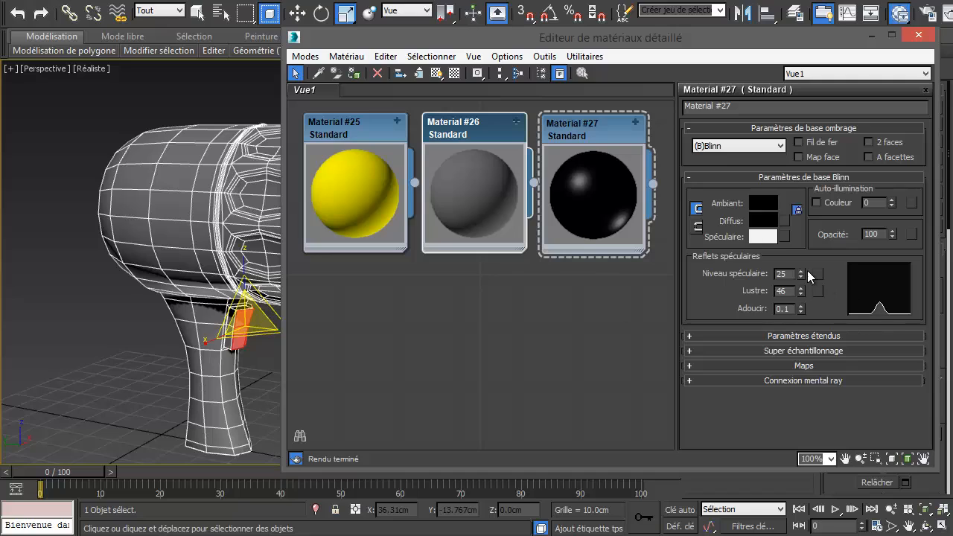
double_click(474, 134)
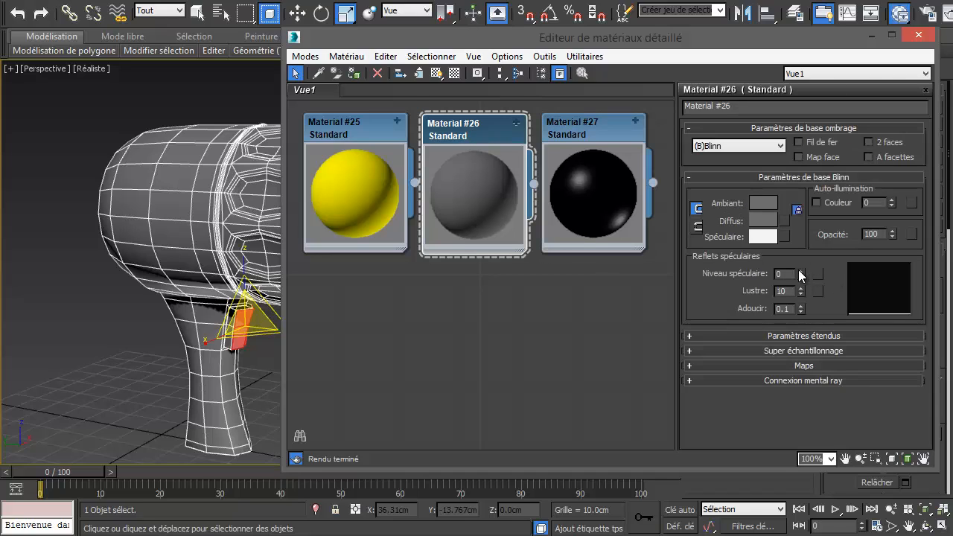
drag(804, 275, 822, 262)
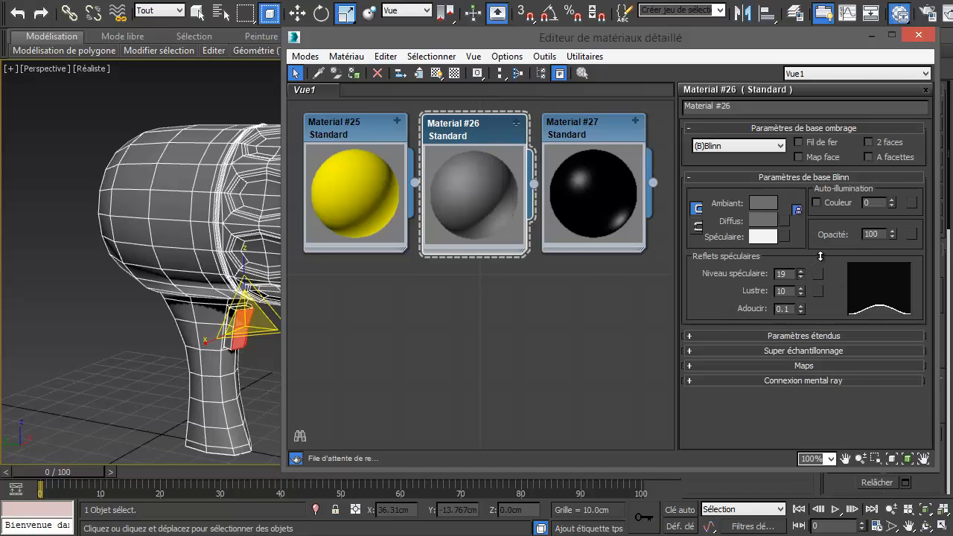
Set the specular level of the yellow Material #25 to 46 and its Lustre to 47
double_click(358, 130)
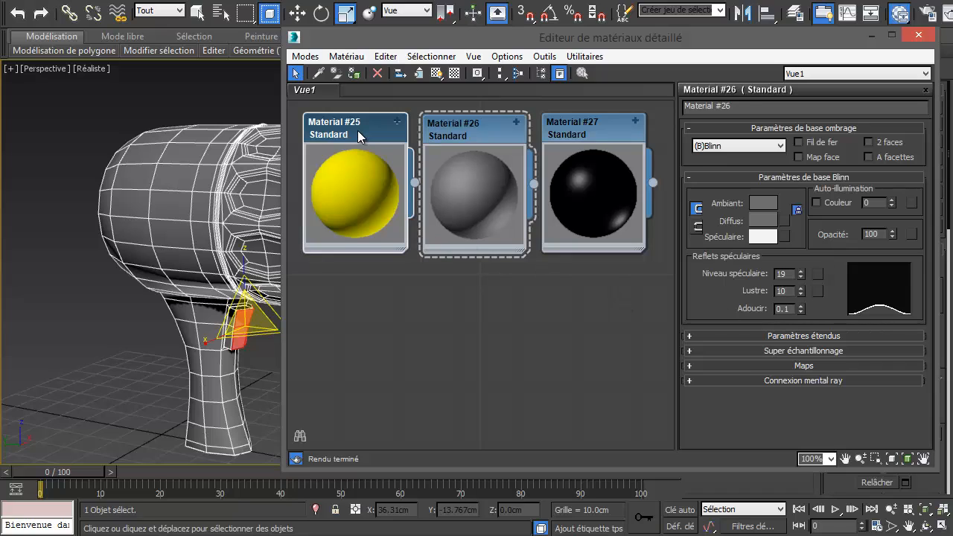
drag(803, 274, 803, 243)
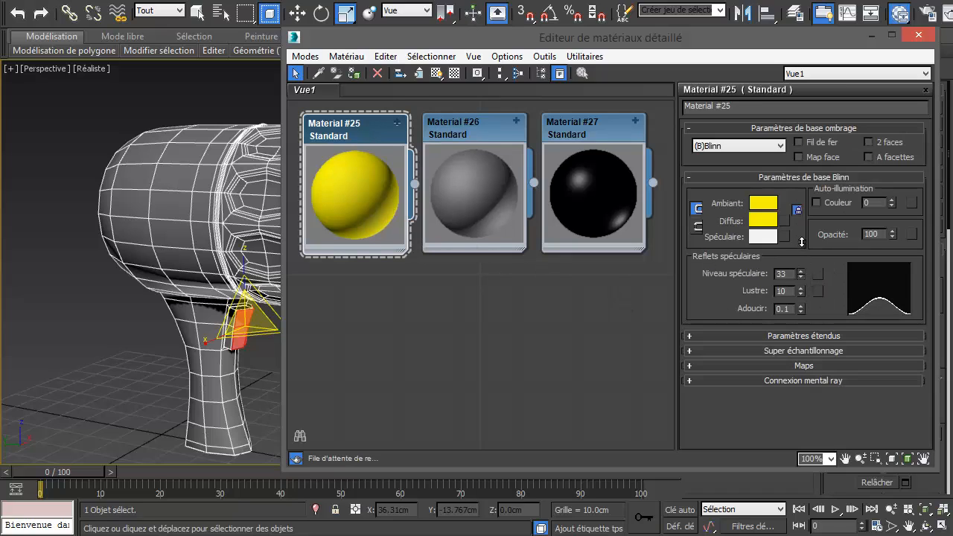
drag(803, 292, 805, 259)
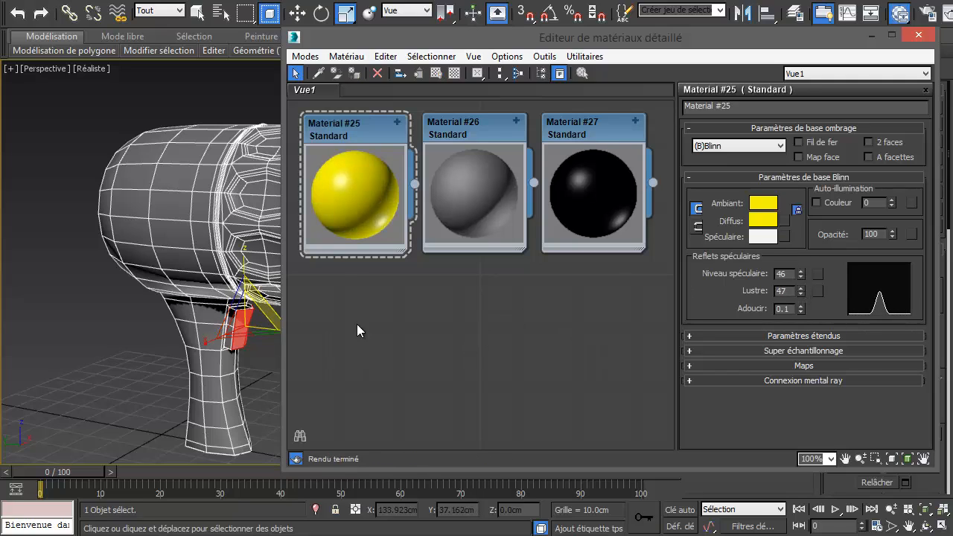
Assign the yellow Material #25 to the whole megaphone, including its handle and trigger block
click(360, 130)
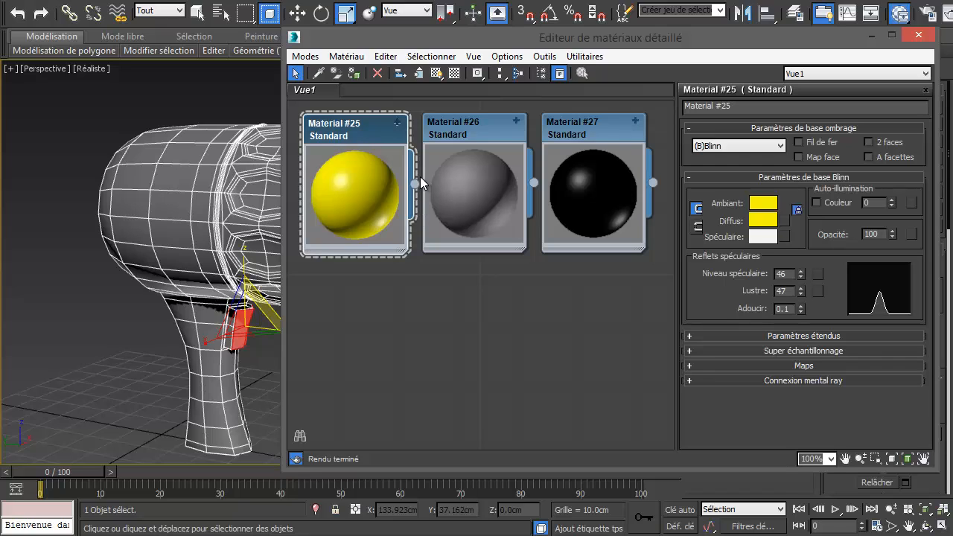
mouse_move(415, 184)
mouse_down()
mouse_move(467, 233)
mouse_move(207, 216)
mouse_up()
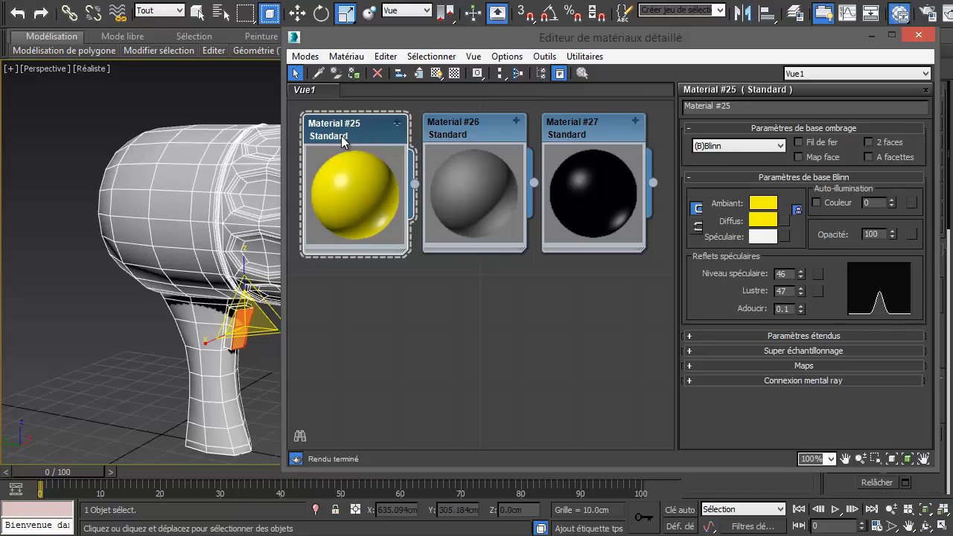
drag(416, 182, 188, 234)
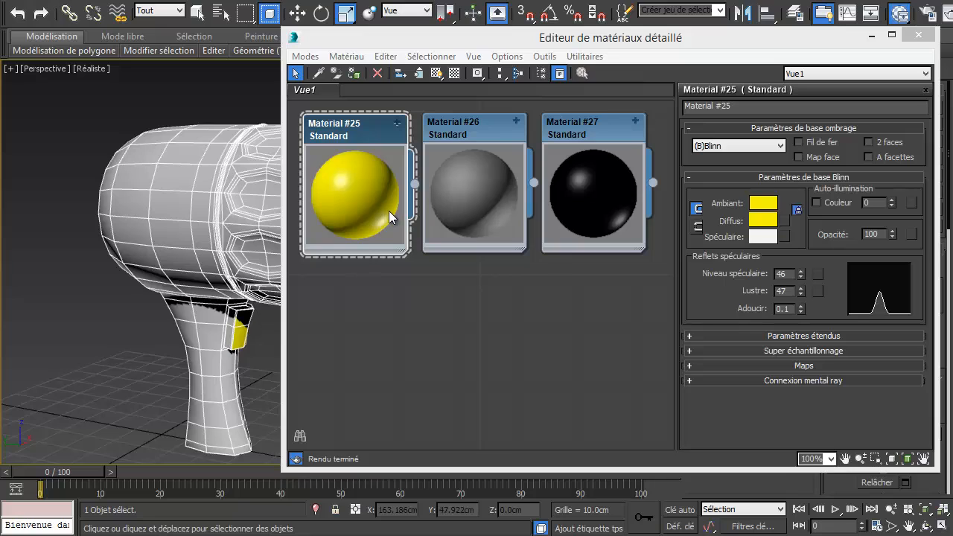
drag(415, 185, 199, 256)
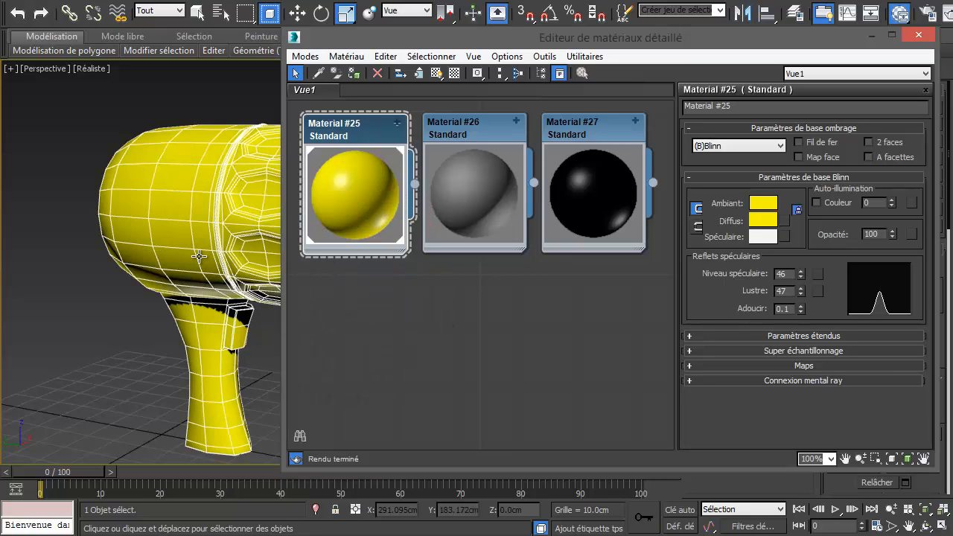
Stack the three material nodes in one column, narrow the material editor and move it clear of the command panel
mouse_move(581, 35)
mouse_down()
mouse_move(799, 45)
mouse_move(588, 47)
mouse_up()
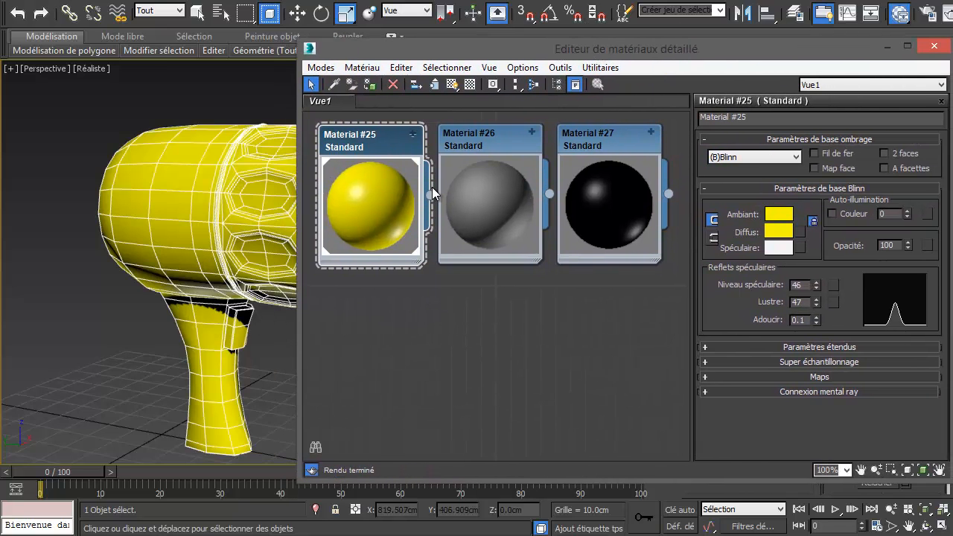
drag(511, 140, 633, 288)
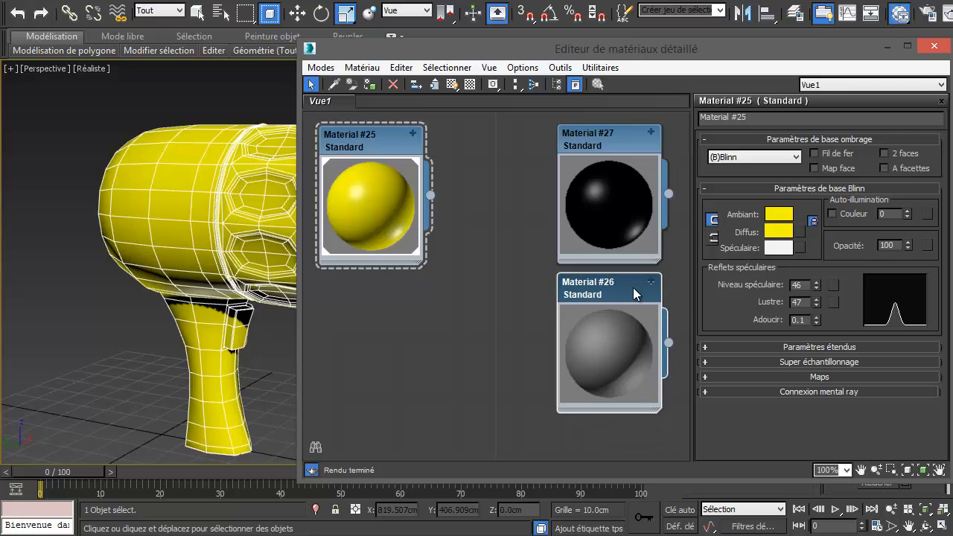
scroll(548, 271, down, 1)
drag(625, 159, 651, 134)
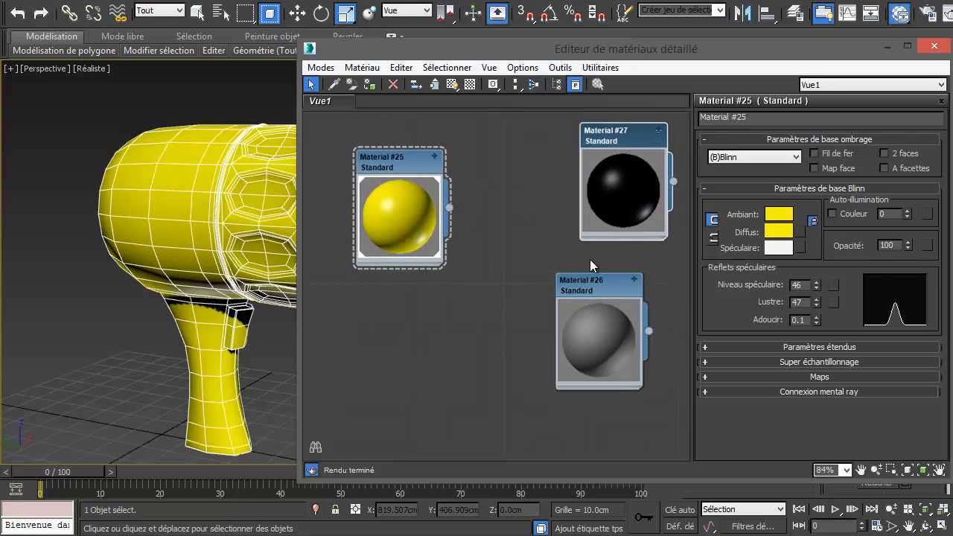
drag(601, 290, 626, 266)
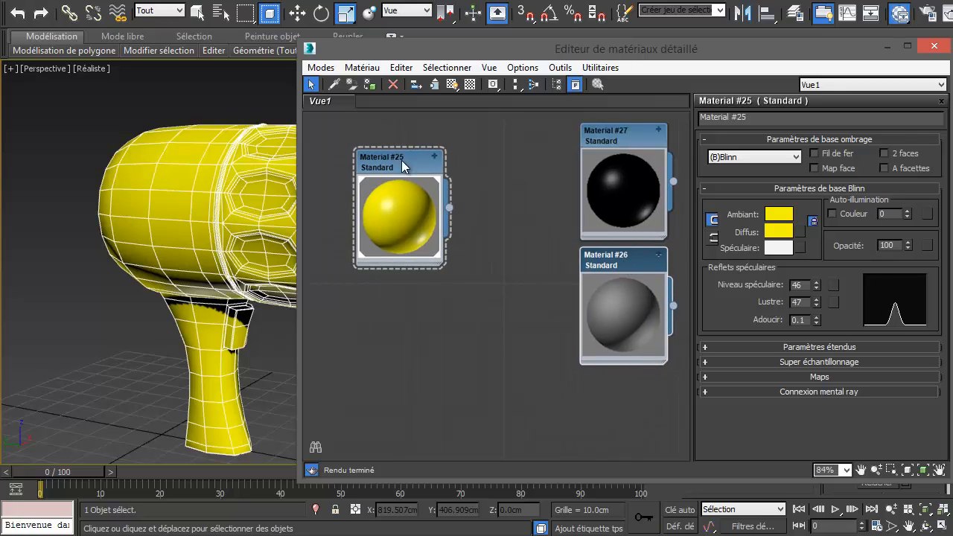
drag(407, 169, 624, 387)
middle_drag(563, 346, 528, 277)
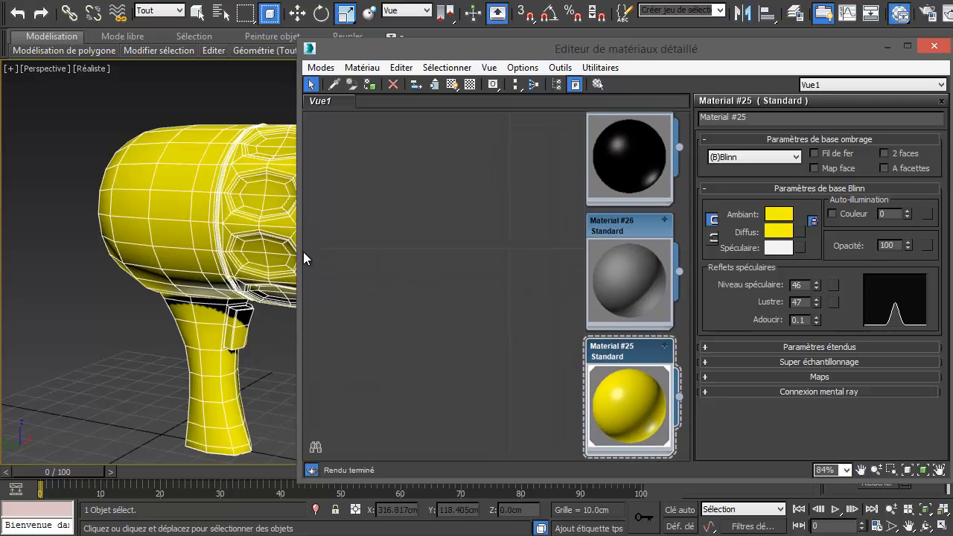
drag(302, 257, 588, 270)
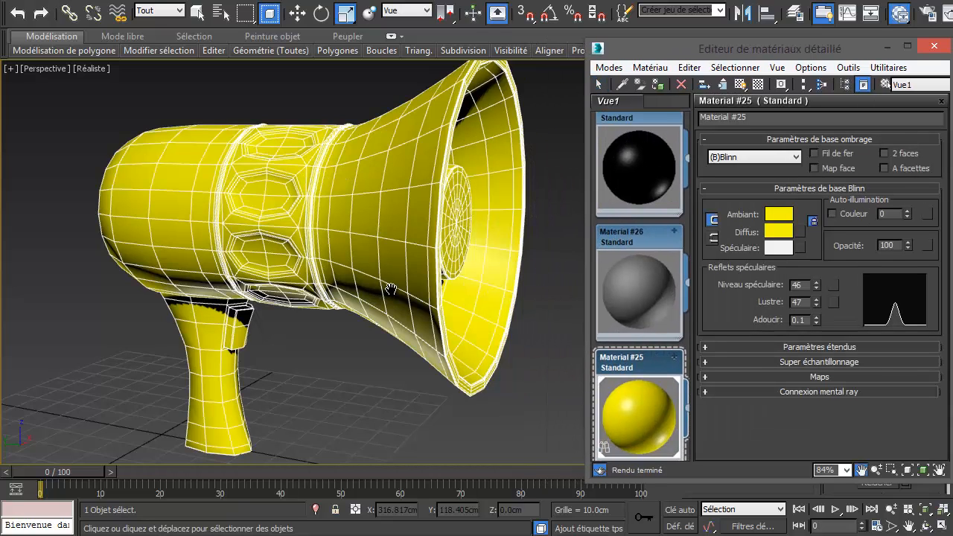
drag(757, 53, 146, 47)
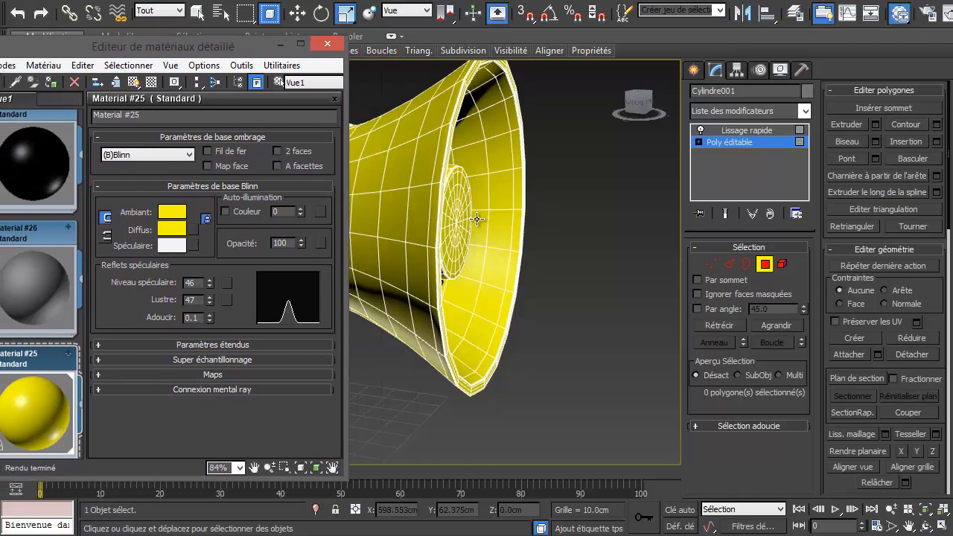
In the left view, select all polygons of the megaphone's central band, including the raised rings on both sides
alt+middle_drag(476, 220, 656, 202)
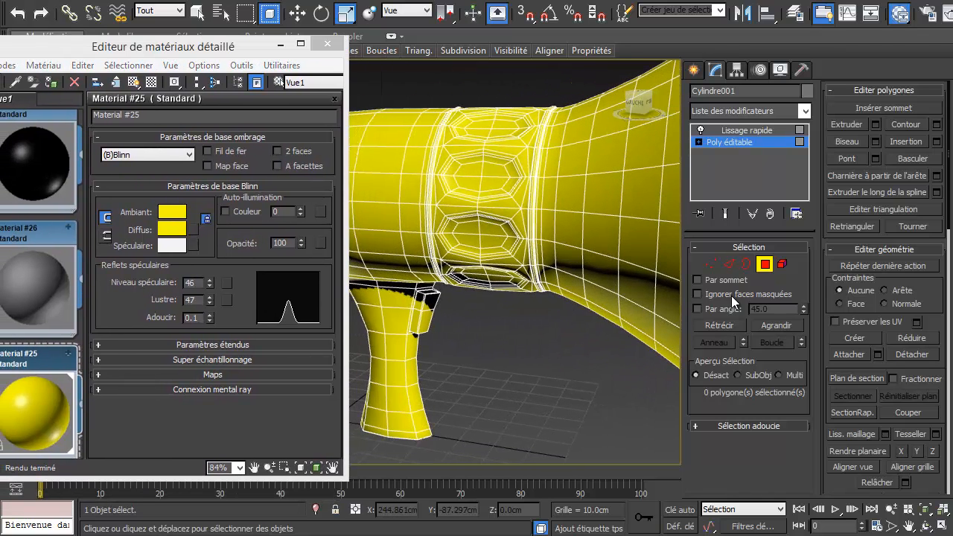
click(767, 263)
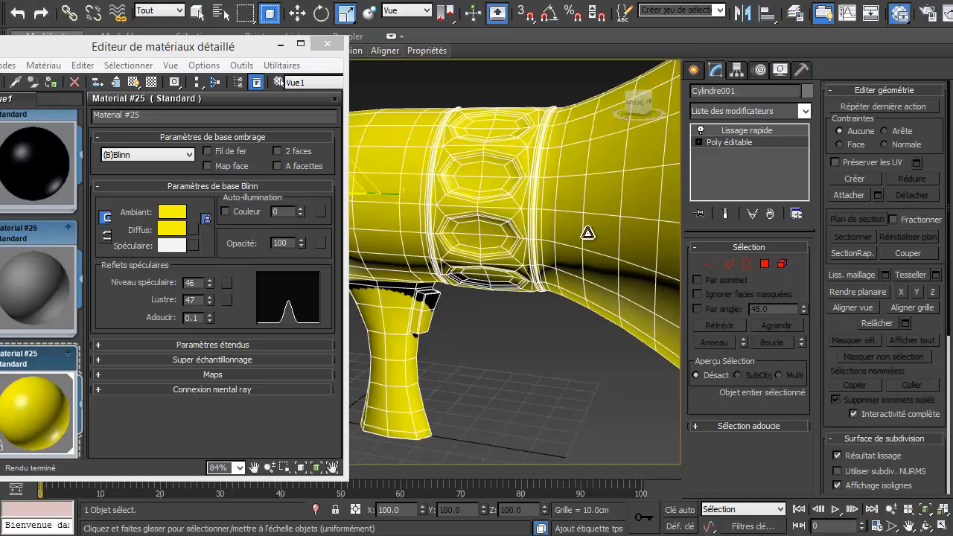
click(765, 264)
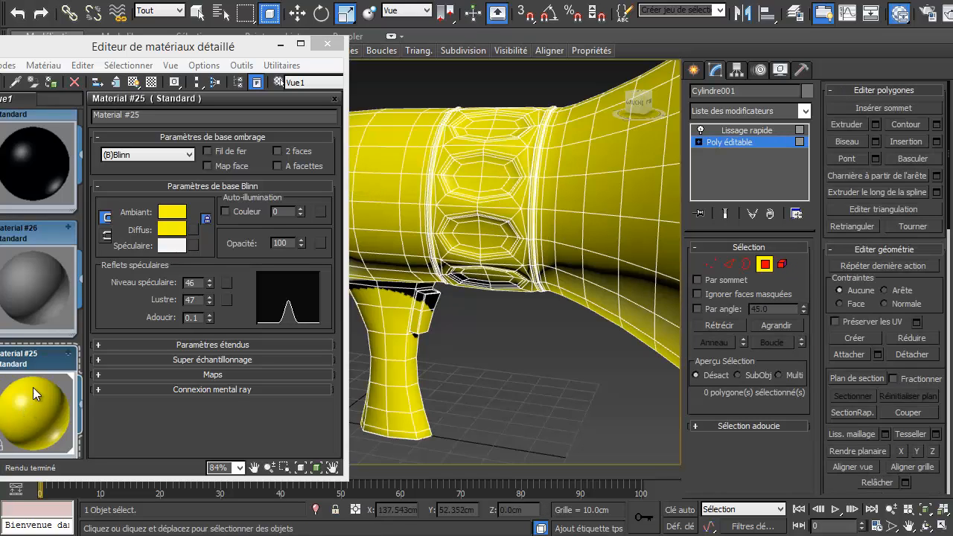
click(500, 181)
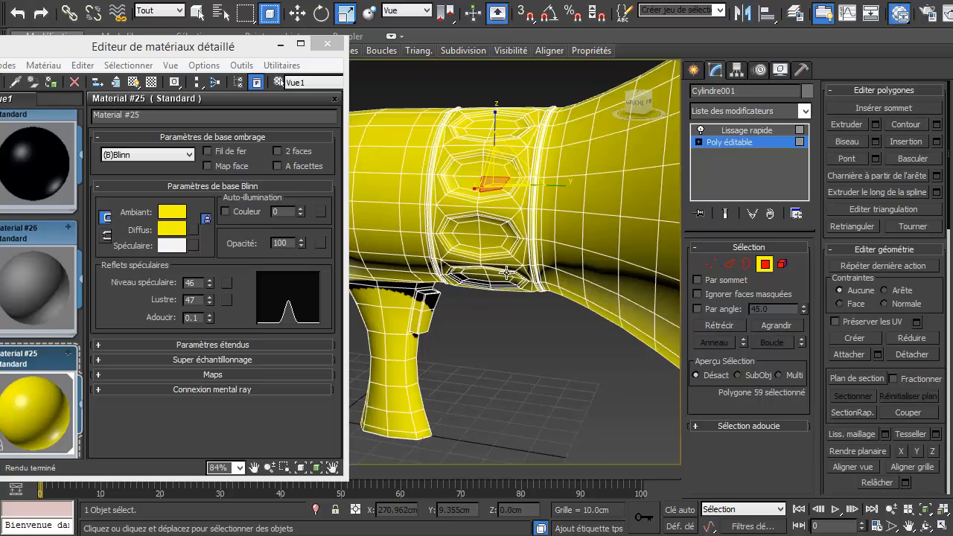
key(l)
middle_drag(450, 224, 510, 394)
scroll(497, 336, up, 5)
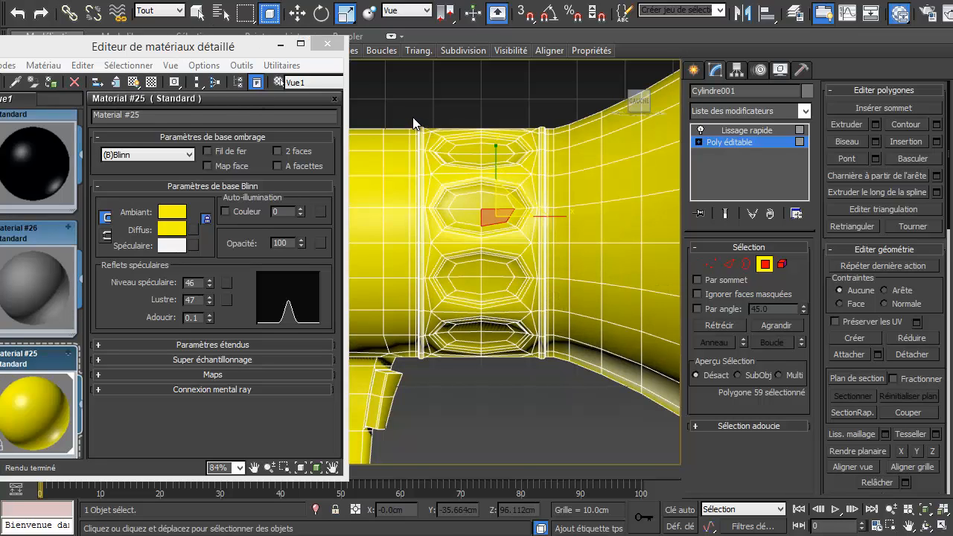
drag(414, 111, 550, 373)
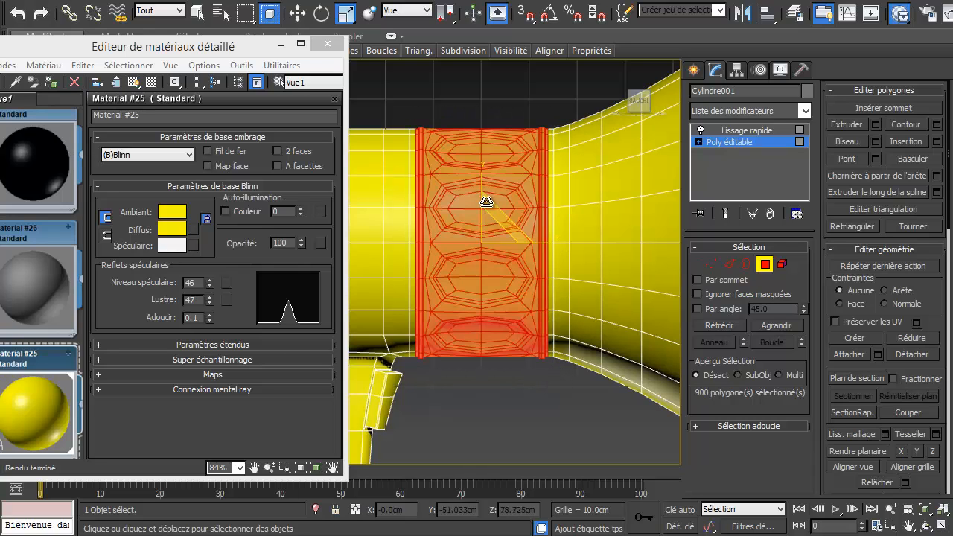
Shrink the central band's polygon selection once so it ends at the raised rings
scroll(445, 144, up, 5)
scroll(444, 144, up, 6)
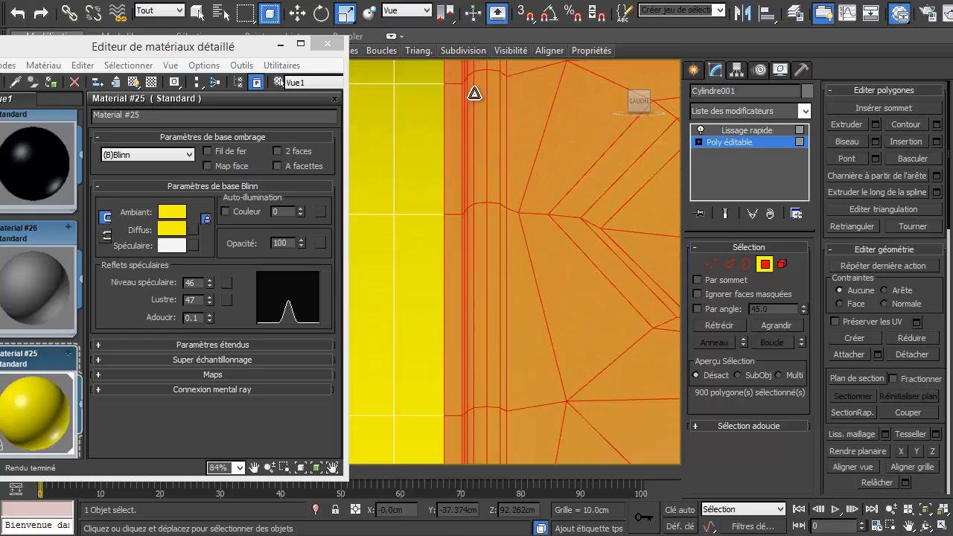
scroll(617, 140, down, 3)
middle_drag(618, 141, 291, 157)
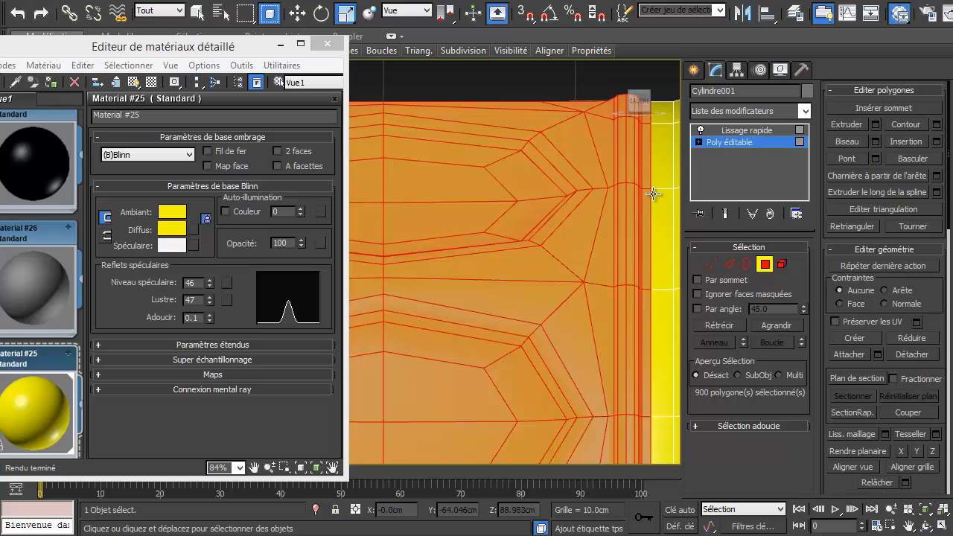
click(727, 324)
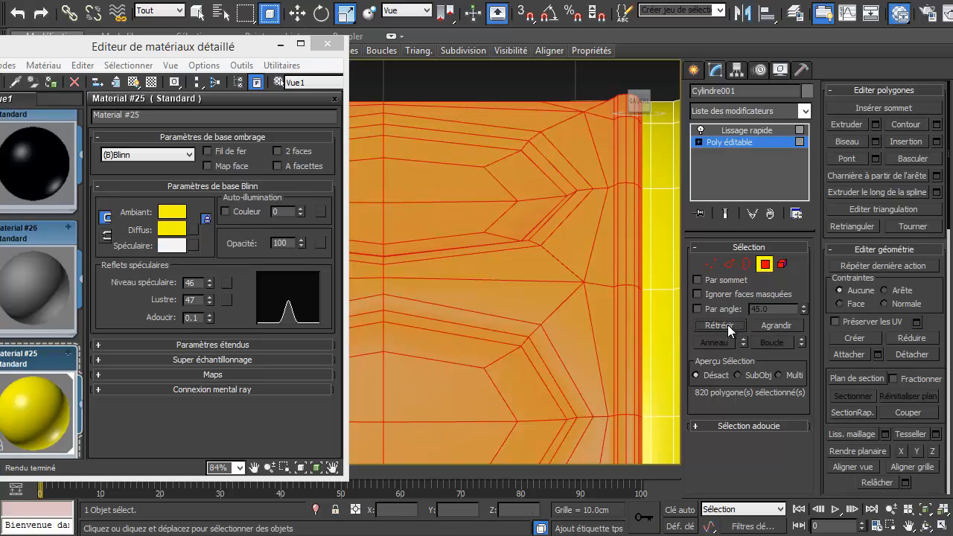
Assign the dark grey Material #26 to the selected central band polygons and clear the selection
middle_drag(485, 305, 594, 291)
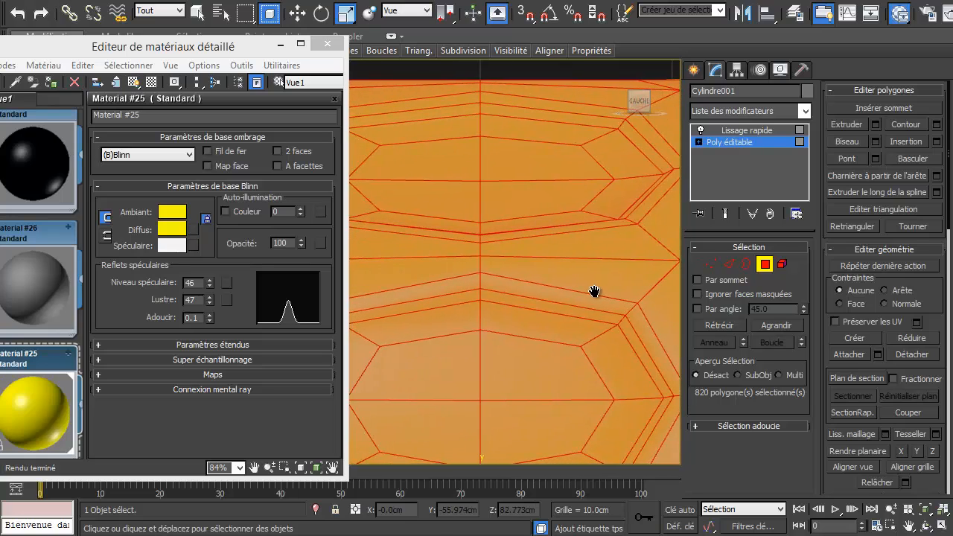
click(97, 288)
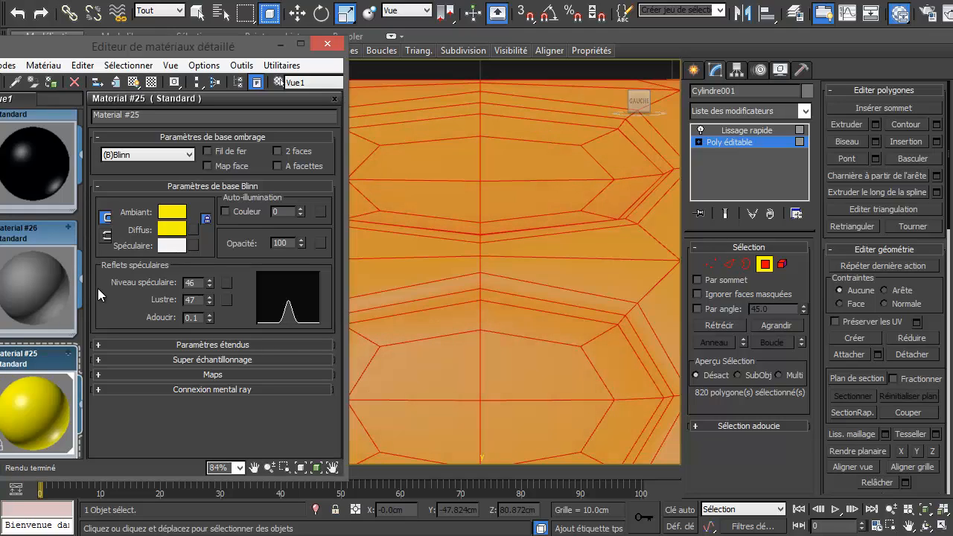
mouse_move(46, 253)
middle_down()
mouse_move(30, 251)
mouse_move(43, 255)
middle_up()
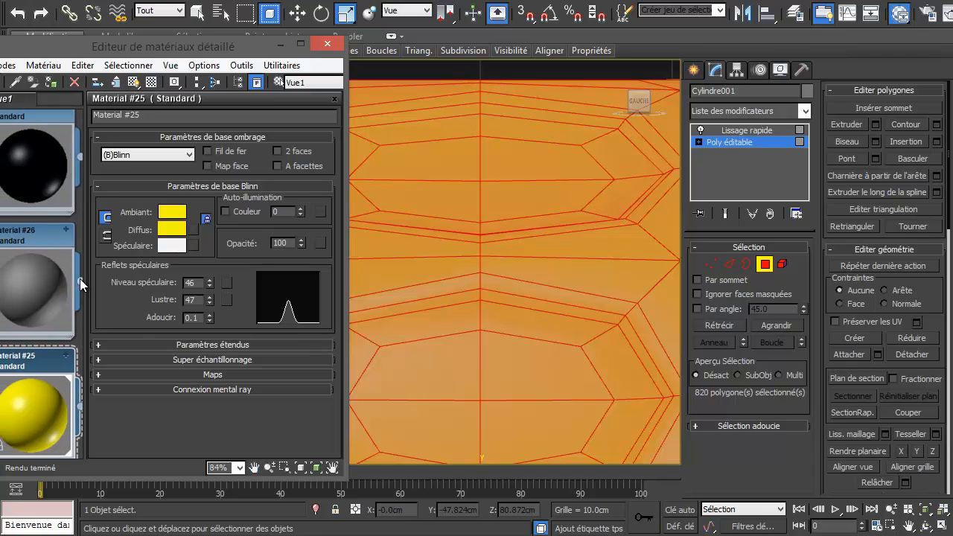
scroll(455, 298, down, 4)
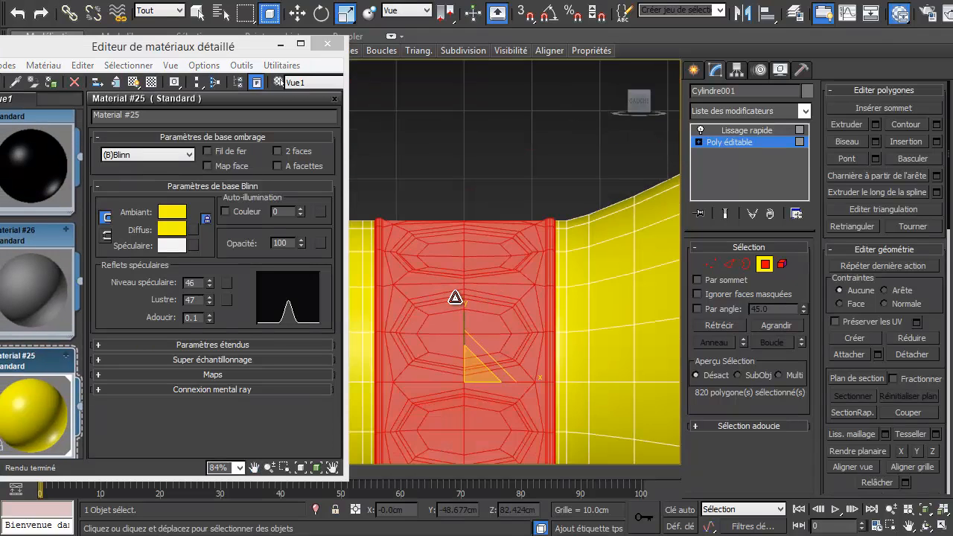
click(496, 192)
Select the trigger block's polygons by growing the selection twice from its front face and shrinking it once
middle_drag(490, 268, 518, 130)
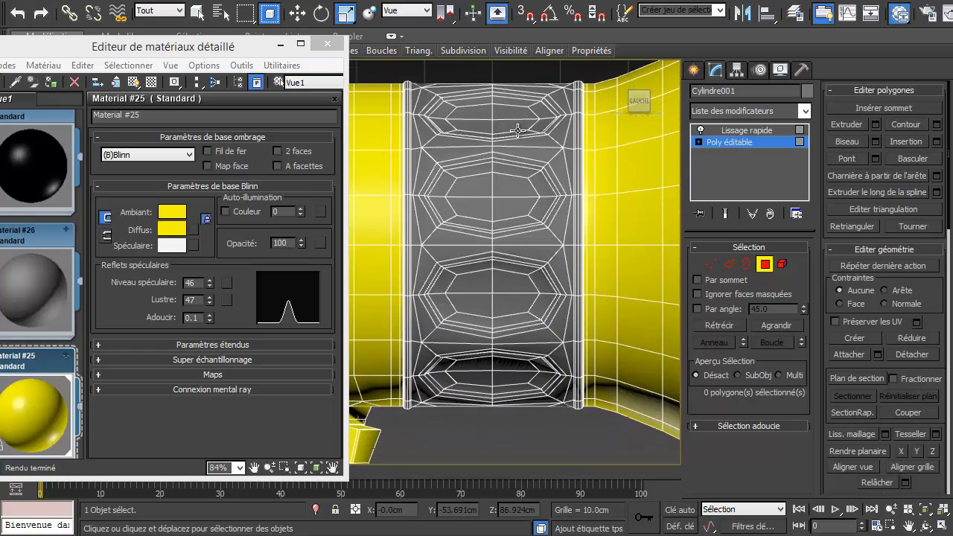
scroll(521, 186, down, 5)
scroll(477, 246, up, 7)
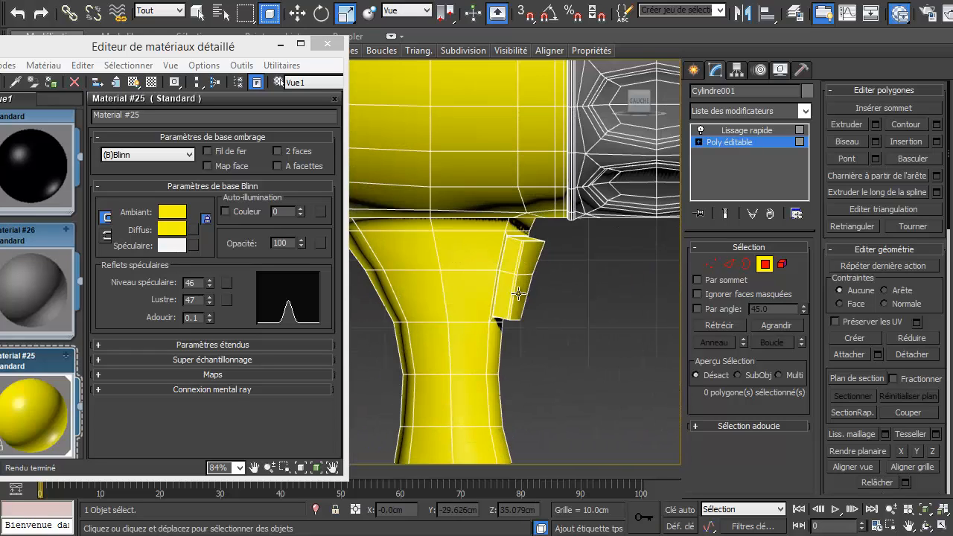
scroll(525, 289, down, 5)
scroll(530, 281, up, 6)
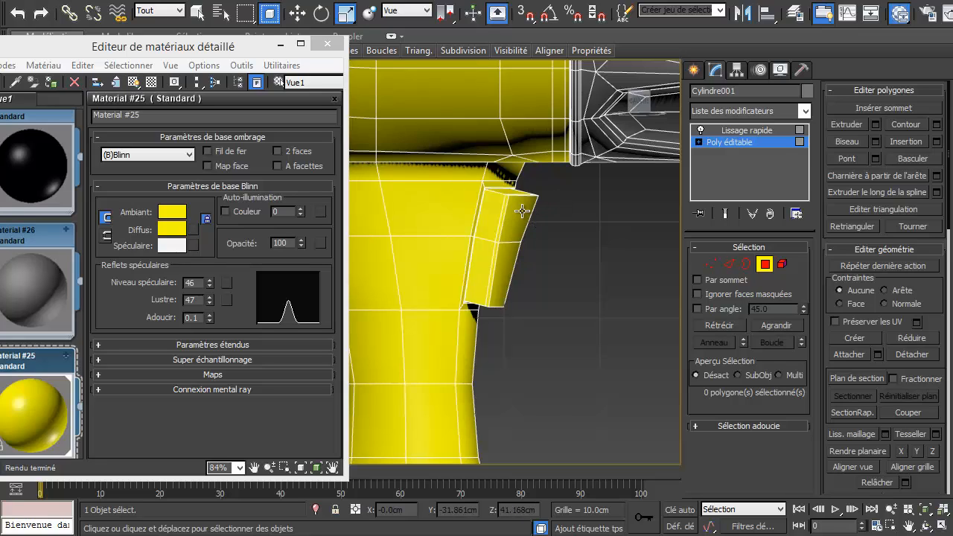
click(516, 252)
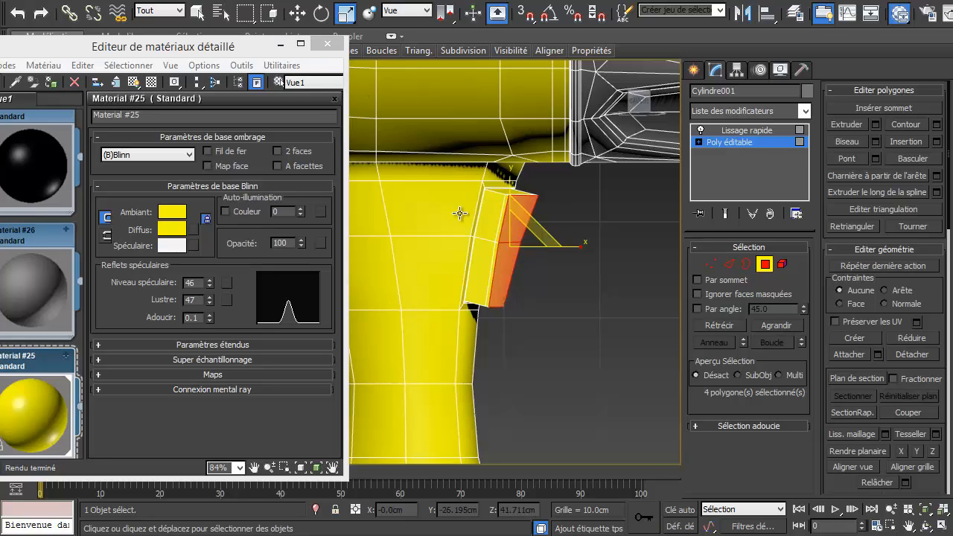
scroll(490, 194, up, 5)
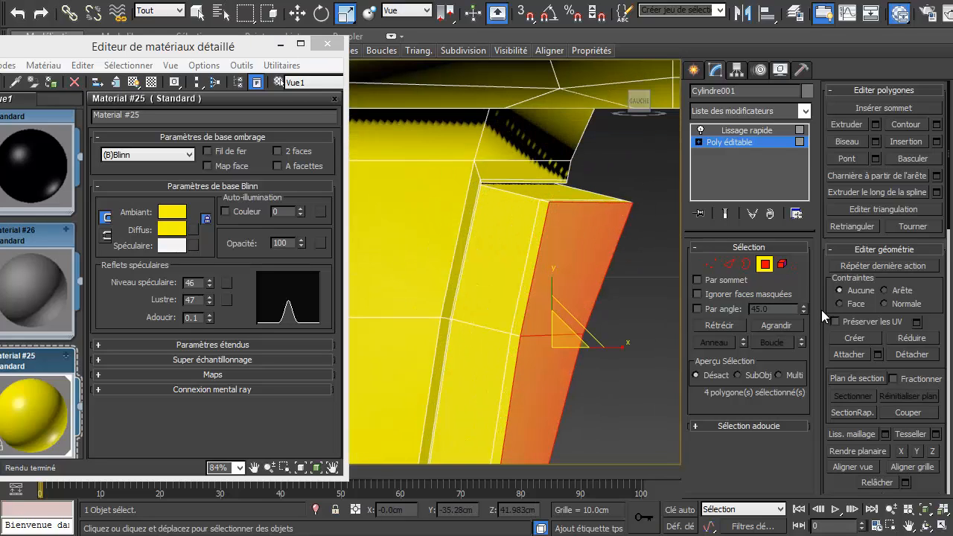
click(783, 320)
click(783, 319)
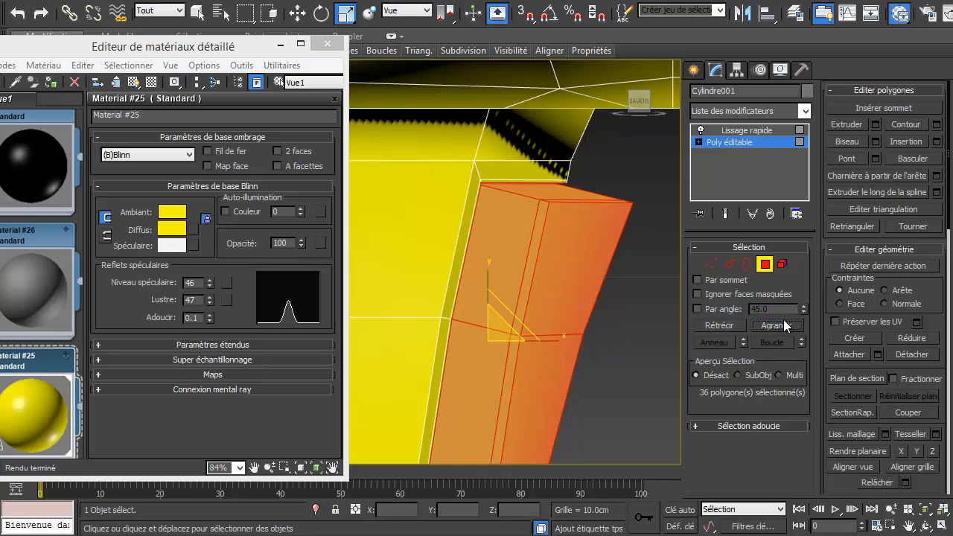
click(729, 327)
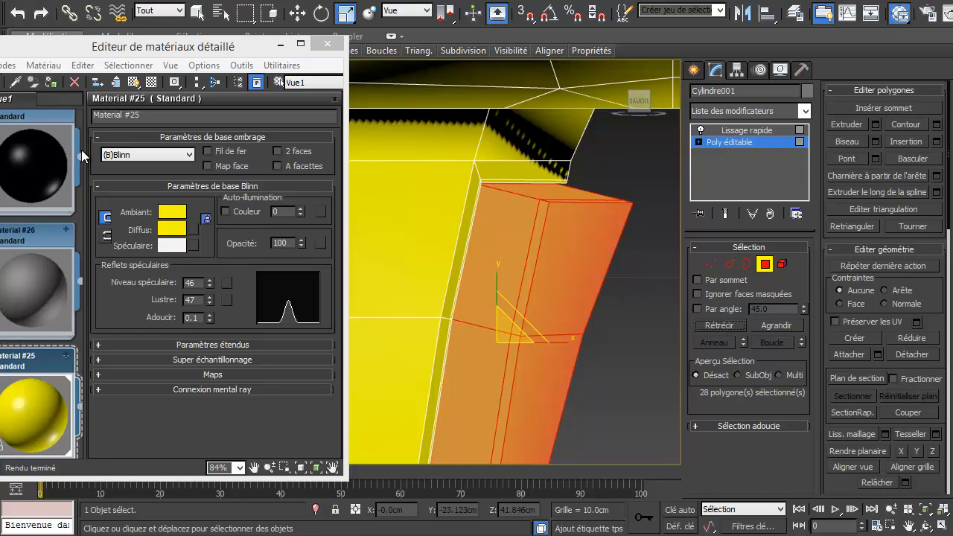
Assign the glossy black material to the selected trigger block polygons, then leave polygon editing and deselect the megaphone
drag(79, 159, 181, 176)
drag(521, 293, 521, 292)
click(614, 352)
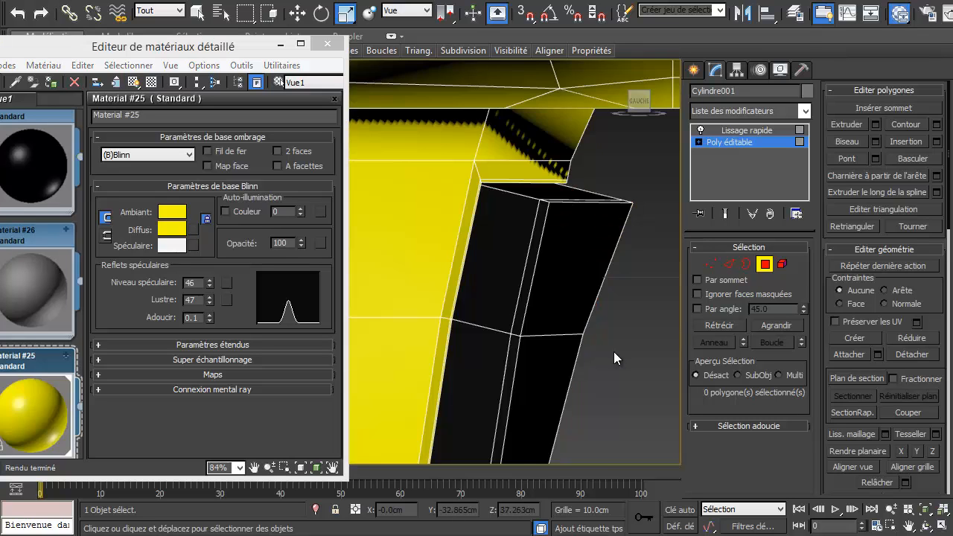
scroll(614, 351, down, 8)
middle_drag(631, 390, 485, 282)
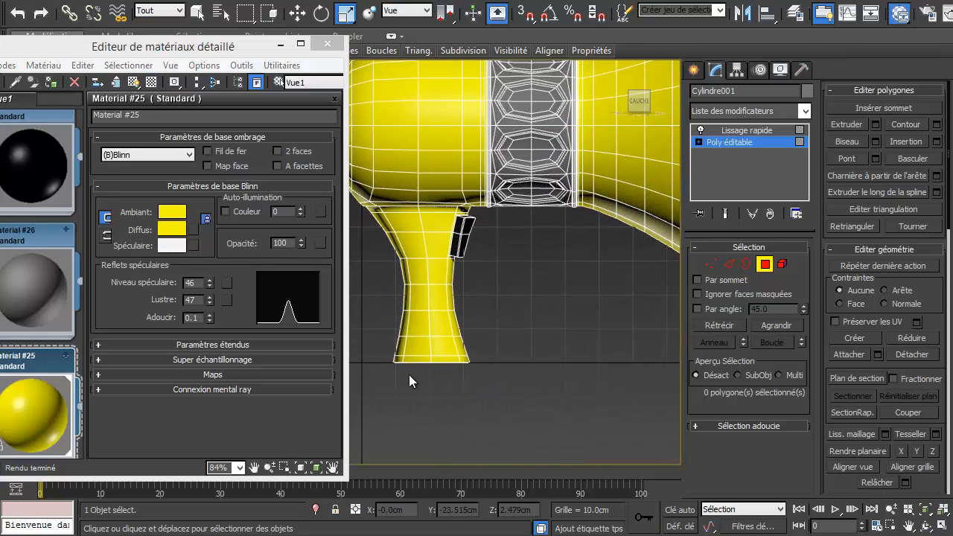
scroll(477, 307, up, 2)
click(765, 265)
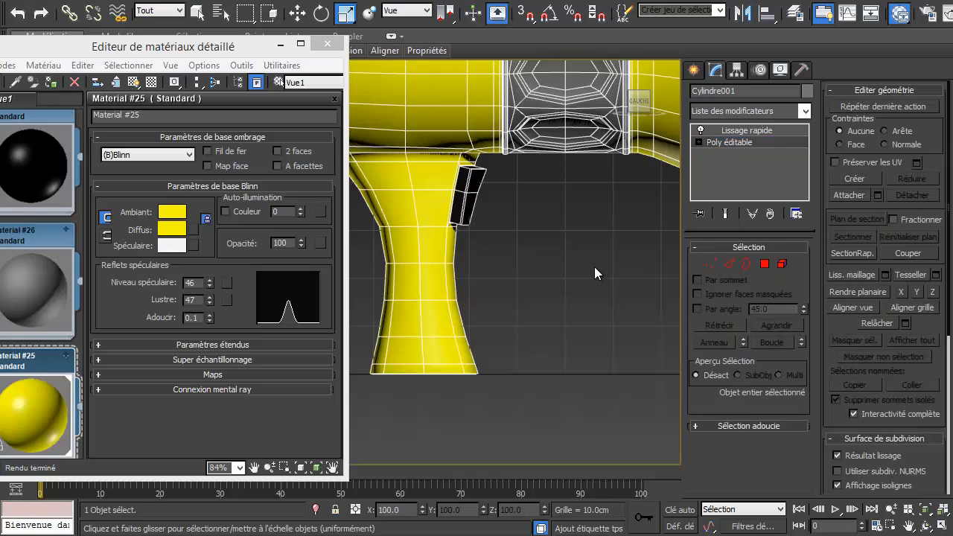
click(595, 267)
Reselect the megaphone from the rear and select one polygon inside the groove around its rear cap
middle_drag(562, 336, 574, 353)
scroll(541, 365, down, 4)
scroll(481, 251, up, 3)
alt+middle_drag(481, 256, 412, 207)
scroll(412, 207, up, 6)
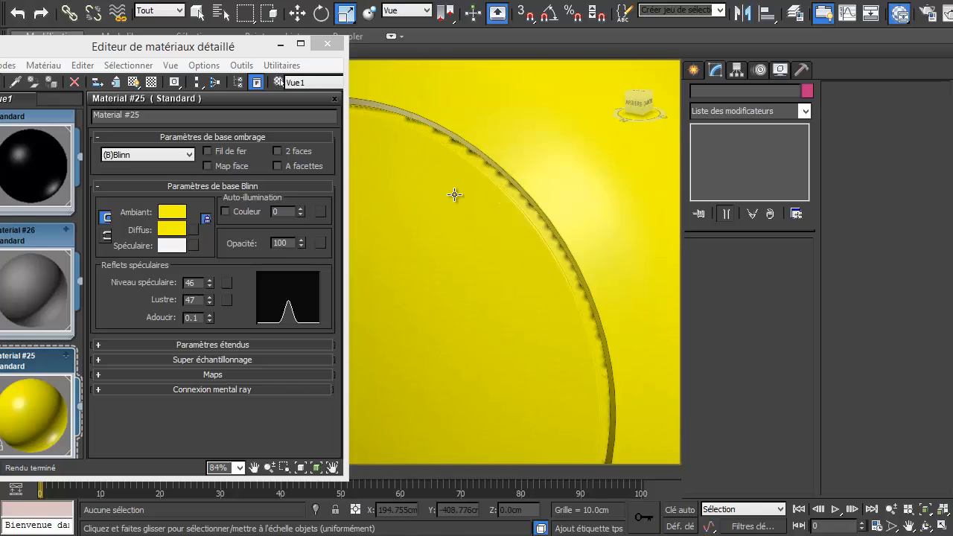
click(529, 255)
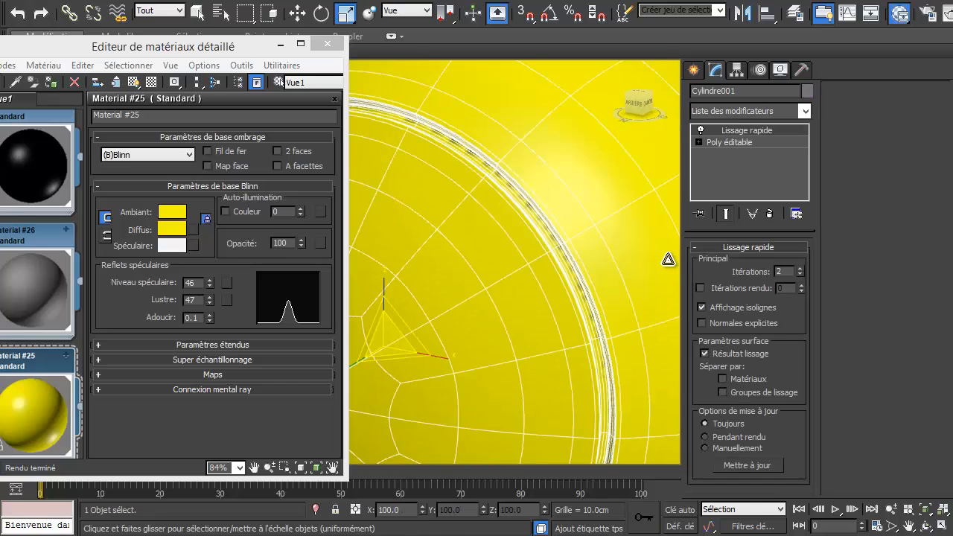
click(739, 142)
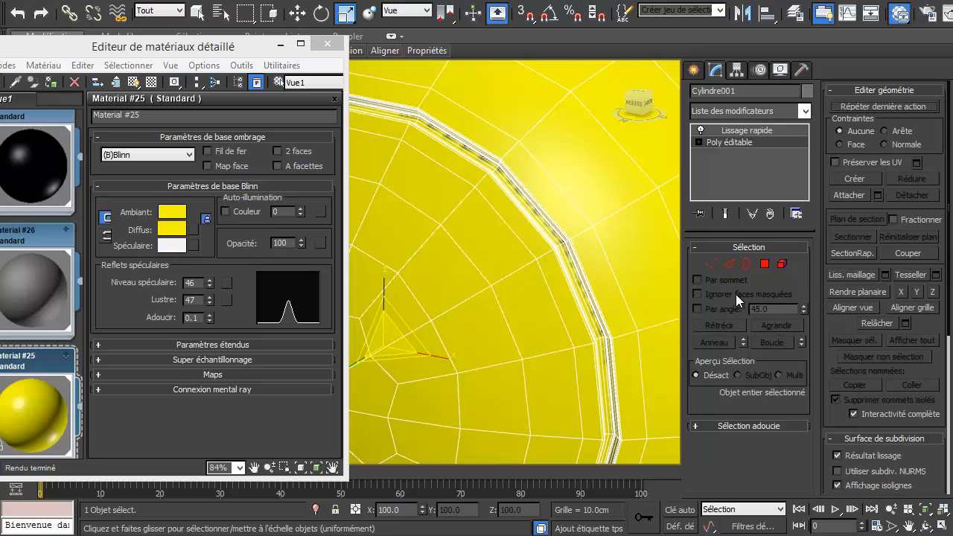
click(770, 263)
click(589, 305)
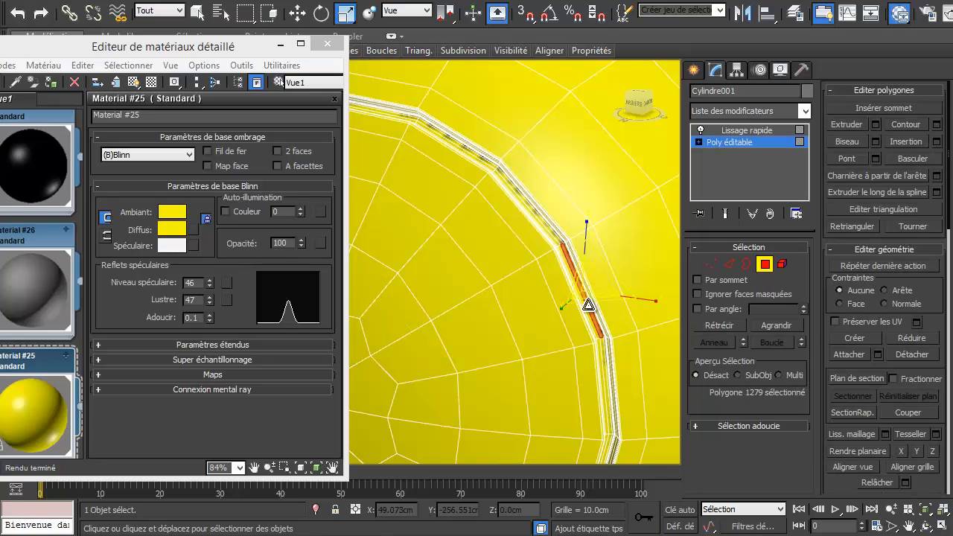
Extend the groove selection to four adjacent polygon rows and loop each row fully around the rear cap
key(z)
alt+middle_drag(566, 349, 544, 291)
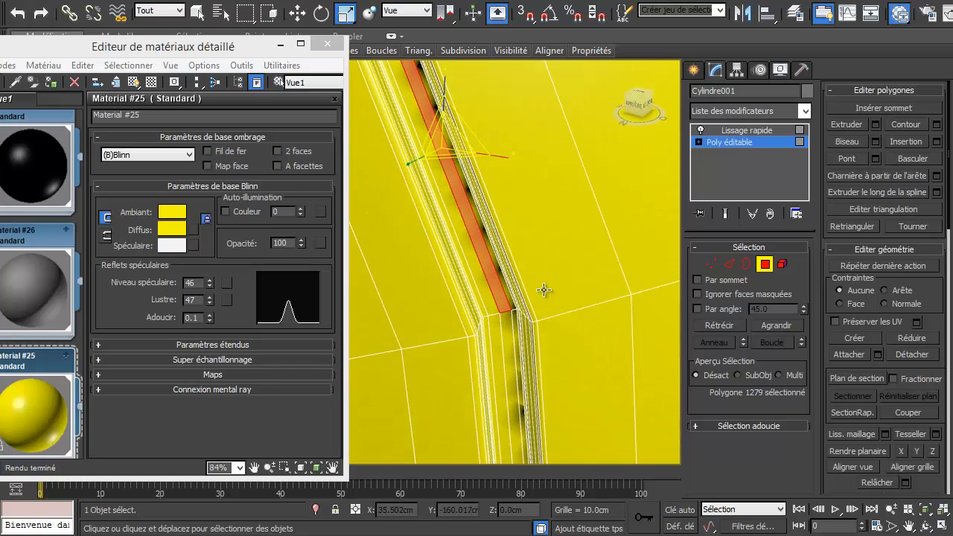
scroll(507, 304, up, 4)
ctrl+click(520, 291)
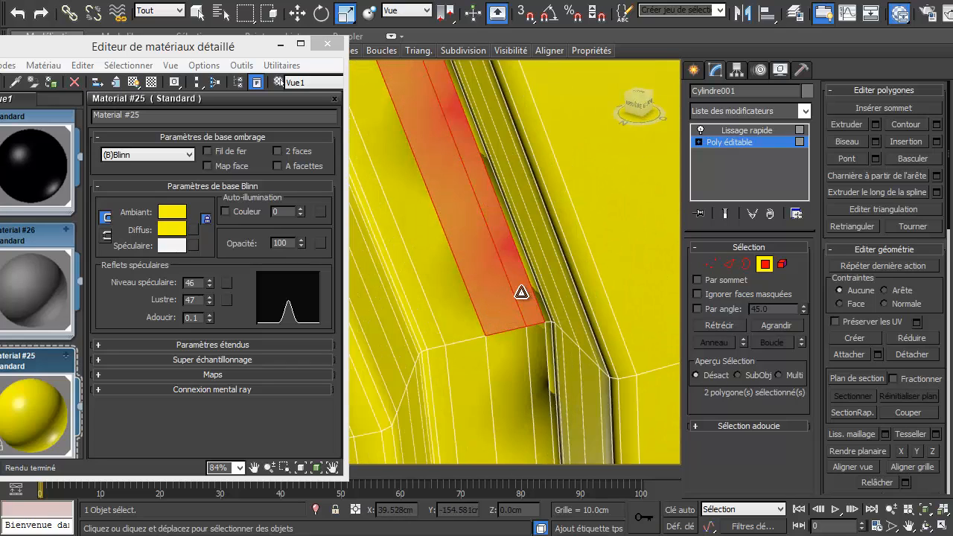
ctrl+click(426, 304)
ctrl+click(423, 322)
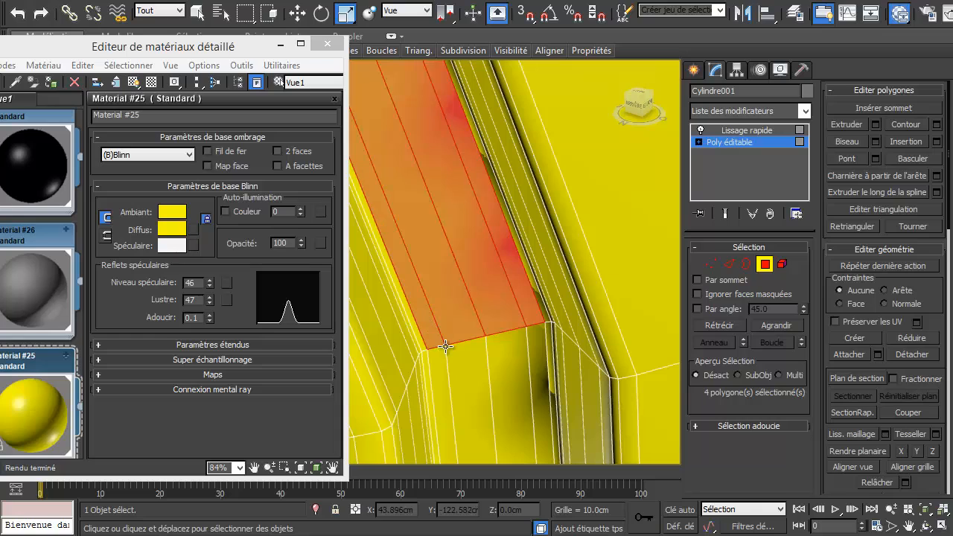
shift+click(538, 348)
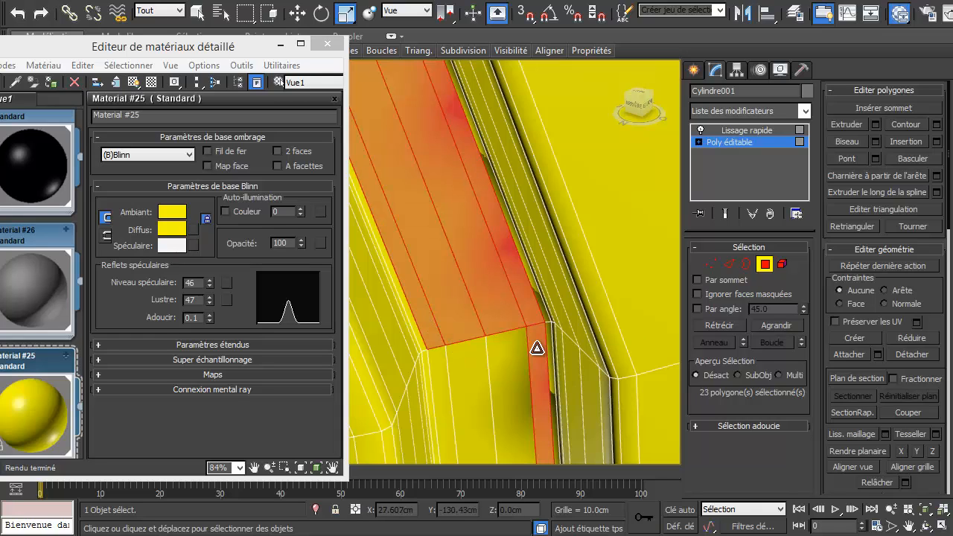
shift+click(492, 371)
shift+click(468, 376)
shift+click(437, 373)
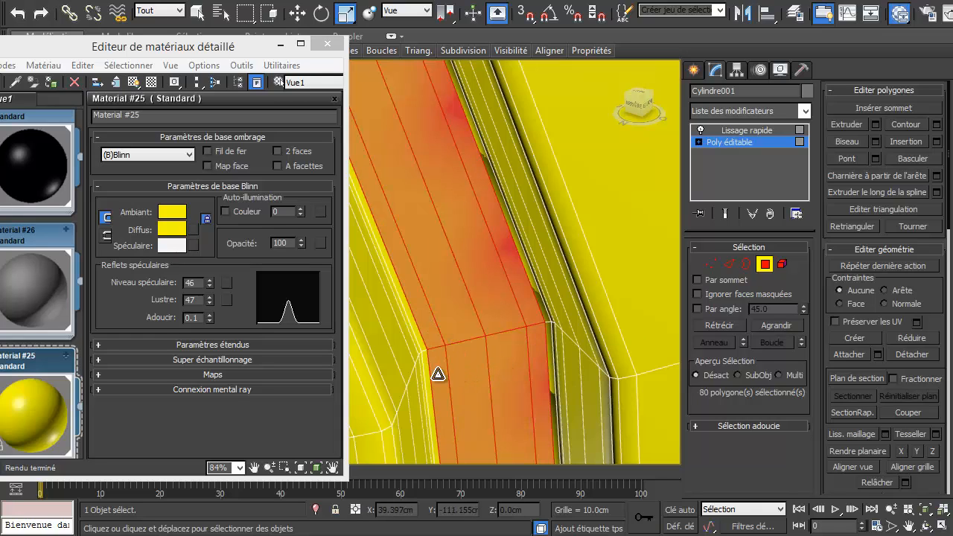
Assign the glossy black material to the selected groove polygons, then leave polygon editing and deselect the megaphone
scroll(494, 341, down, 5)
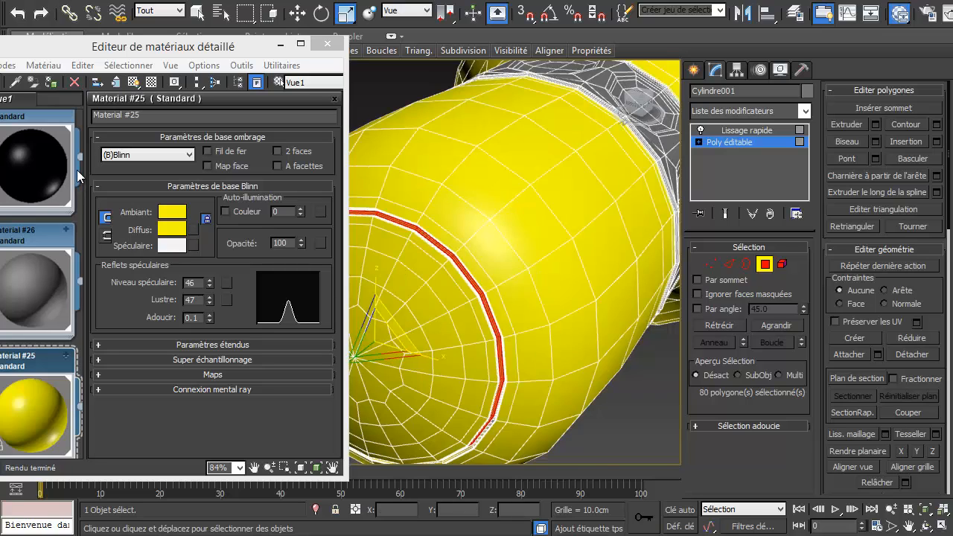
click(81, 162)
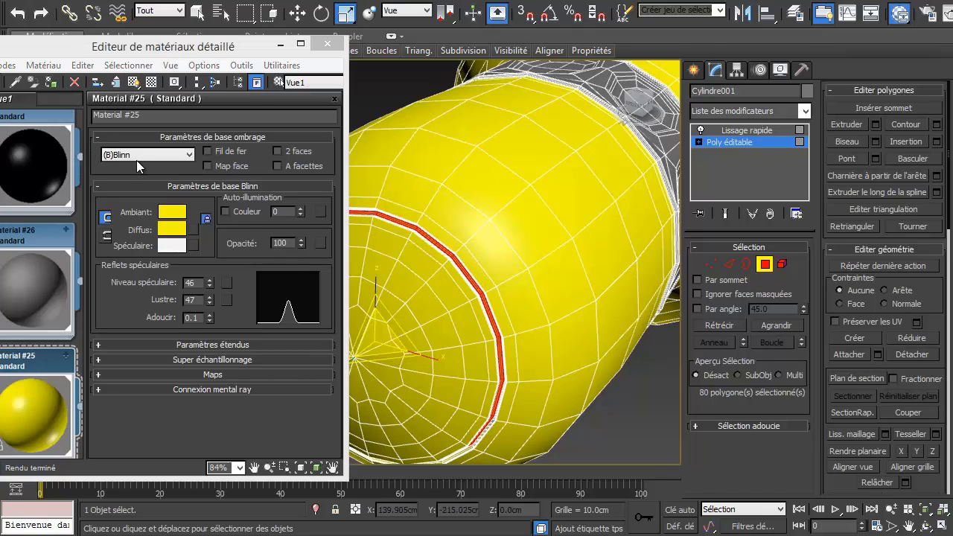
drag(81, 165, 268, 274)
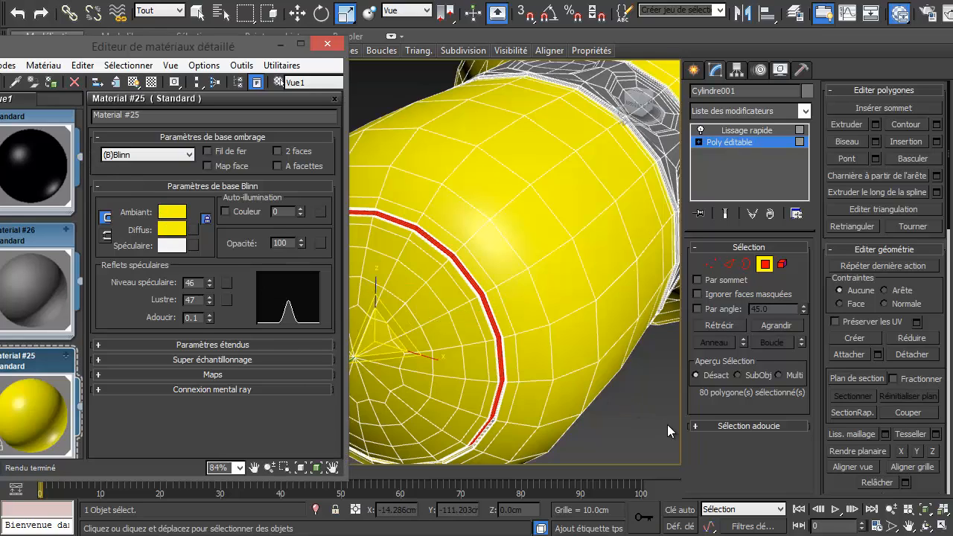
click(639, 409)
click(765, 265)
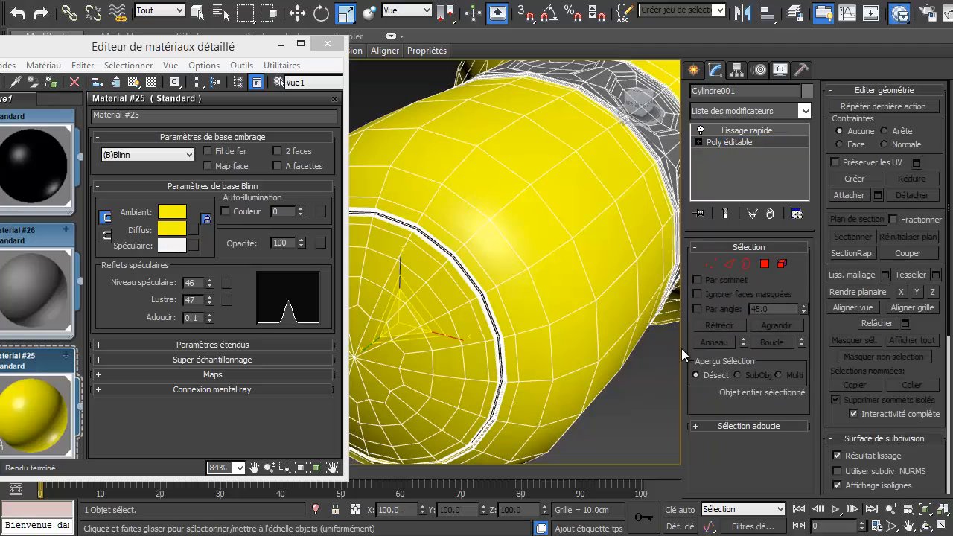
click(629, 435)
Reselect the megaphone with its rear cap in view and switch its editable poly to polygon editing
alt+middle_drag(514, 315, 603, 277)
click(503, 293)
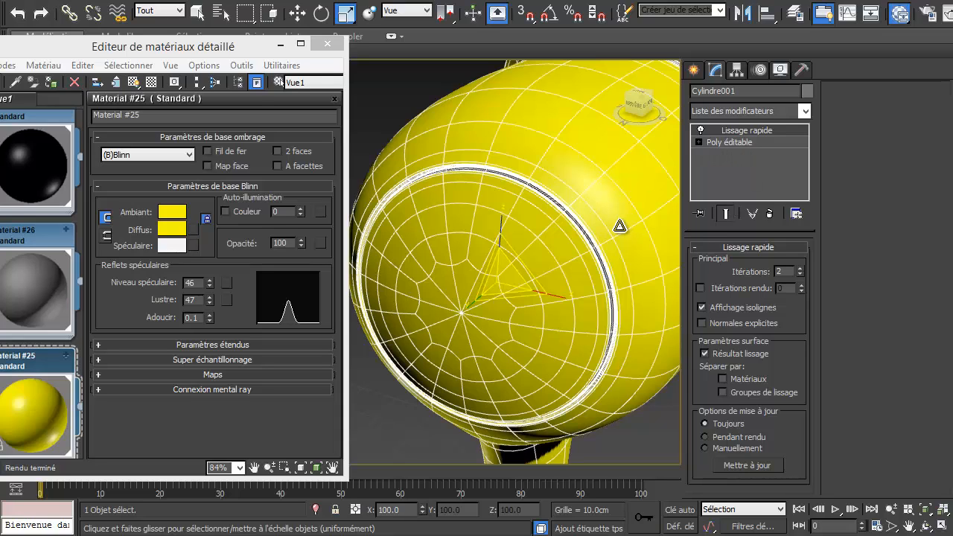
click(698, 142)
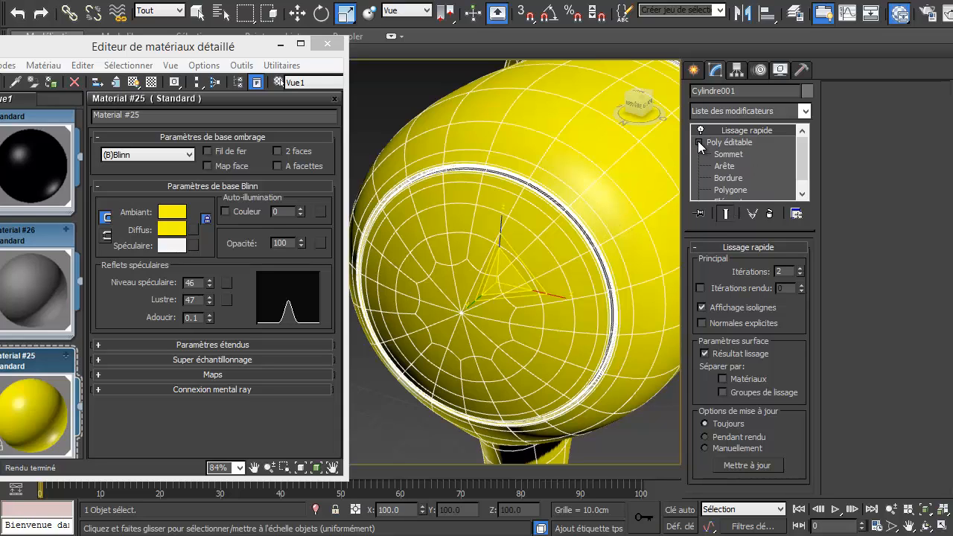
click(728, 178)
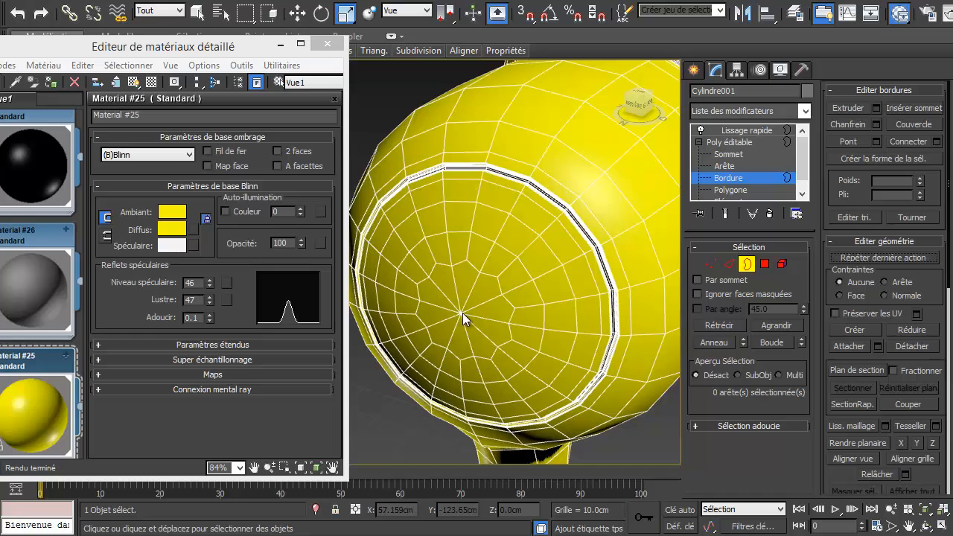
click(766, 265)
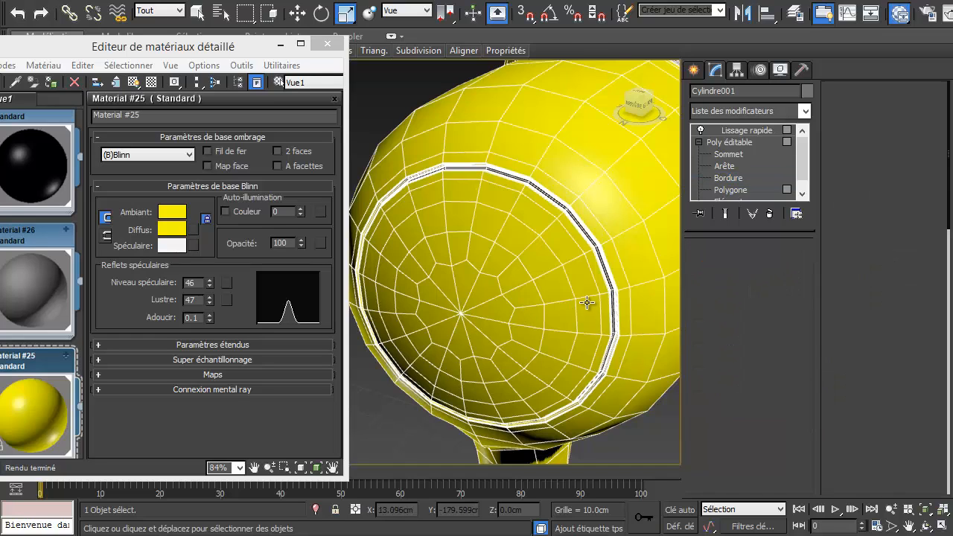
Select all ten polygons surrounding the centre point of the rear cap
click(483, 289)
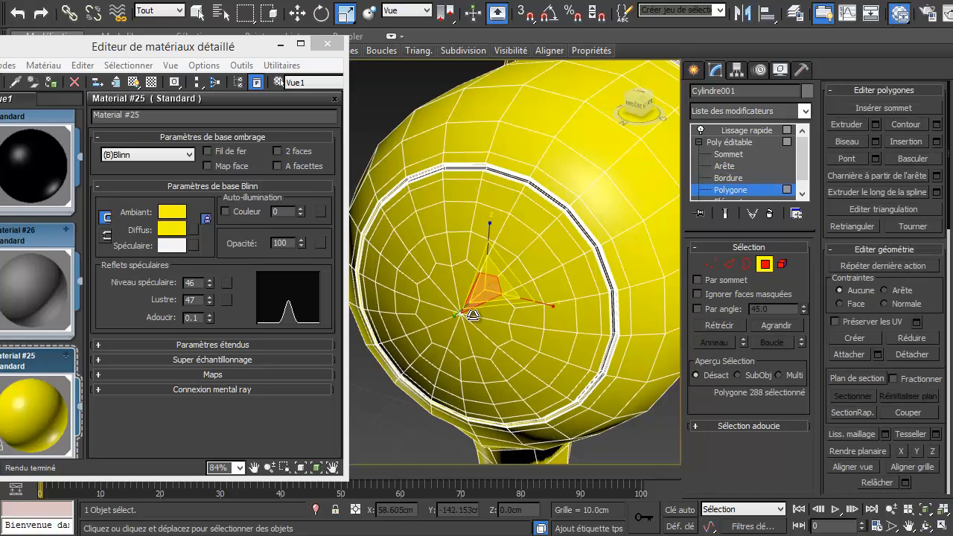
ctrl+click(452, 273)
ctrl+click(443, 282)
key(q)
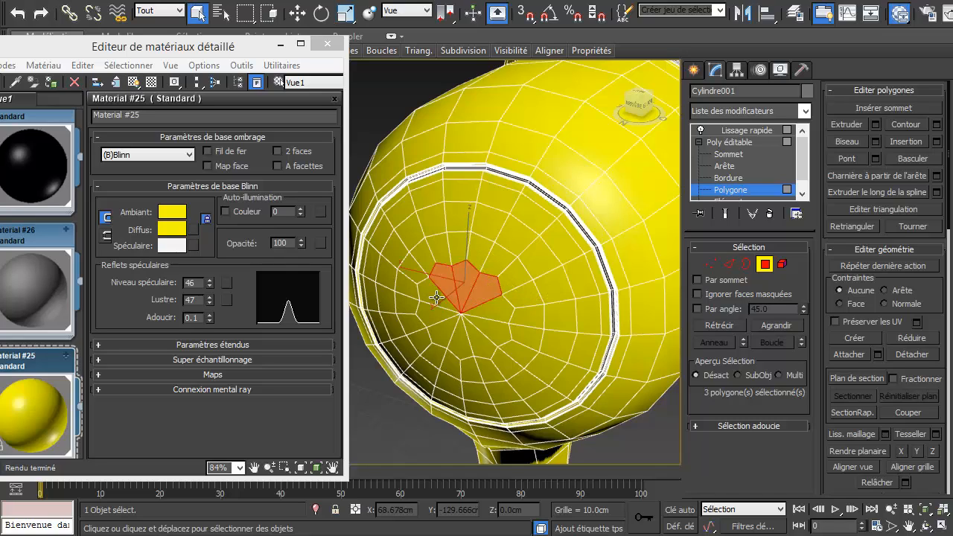
ctrl+click(436, 297)
ctrl+click(438, 315)
ctrl+click(450, 332)
ctrl+click(463, 335)
ctrl+click(473, 338)
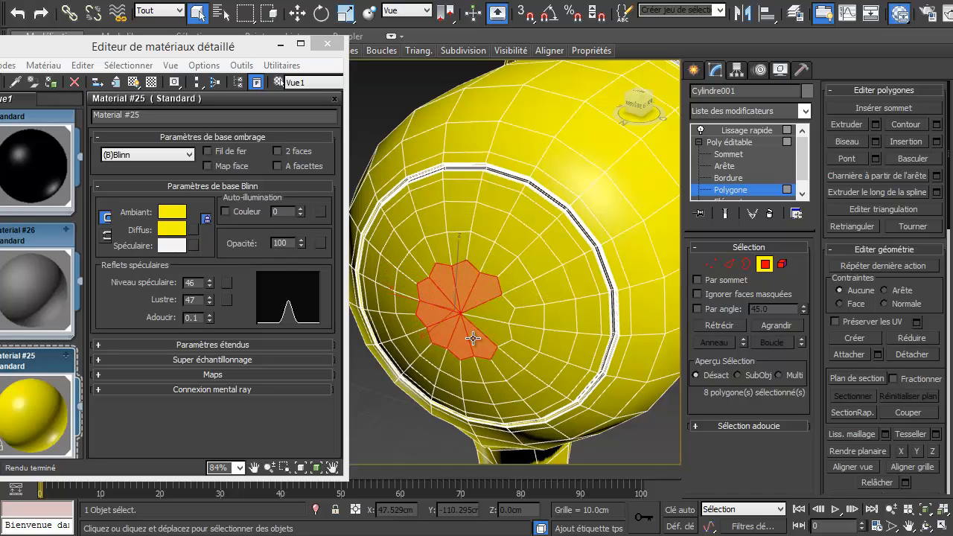
ctrl+click(497, 332)
ctrl+click(502, 312)
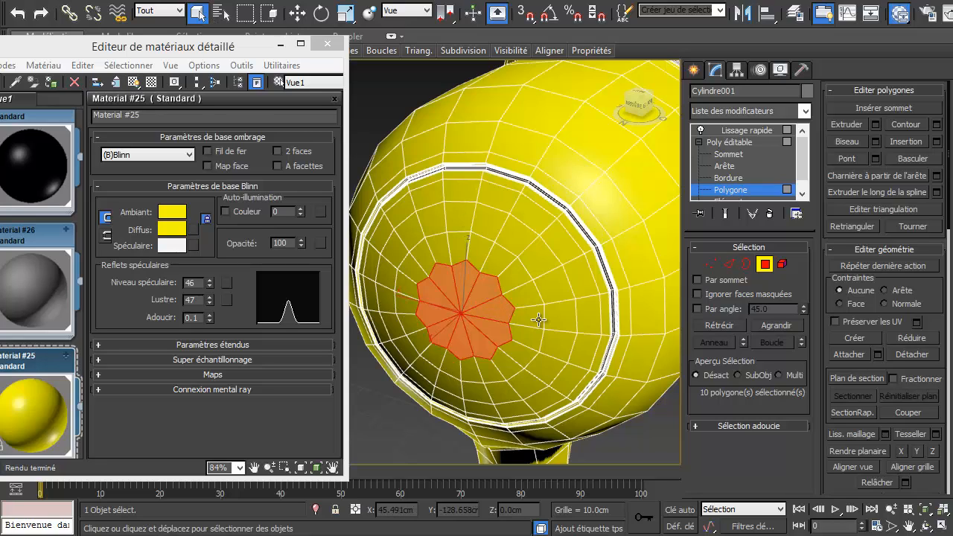
Grow the rear cap's polygon selection repeatedly until it reaches the inner edge of the black groove
scroll(600, 249, up, 10)
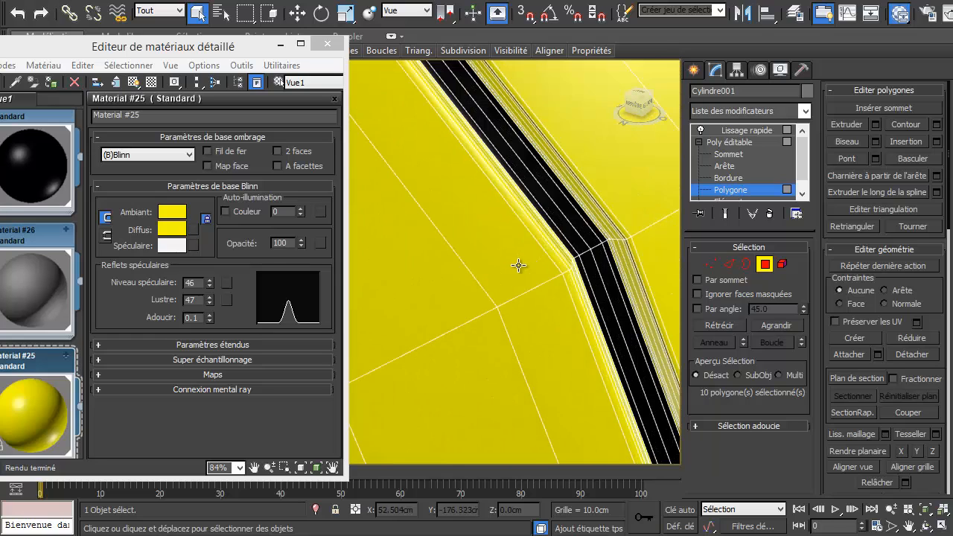
click(778, 325)
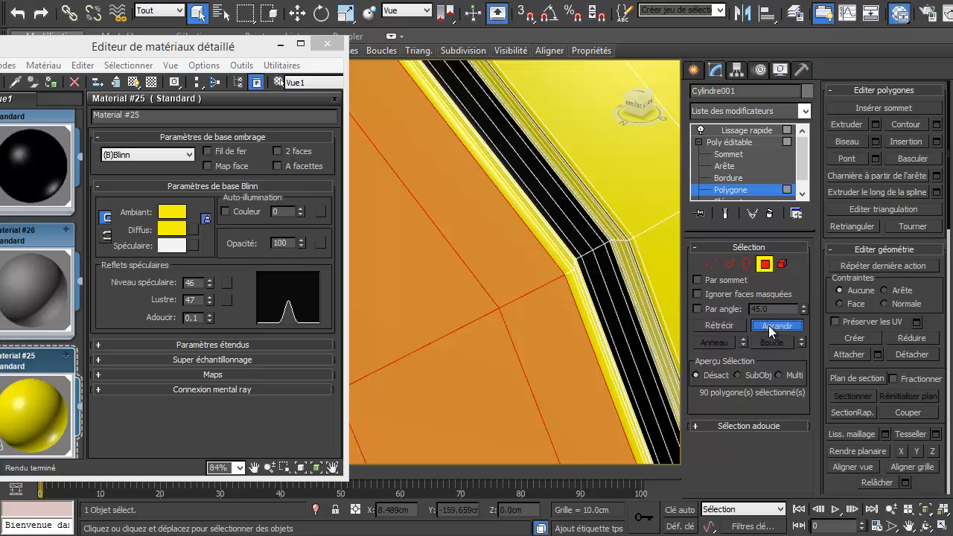
click(774, 325)
click(775, 326)
click(774, 326)
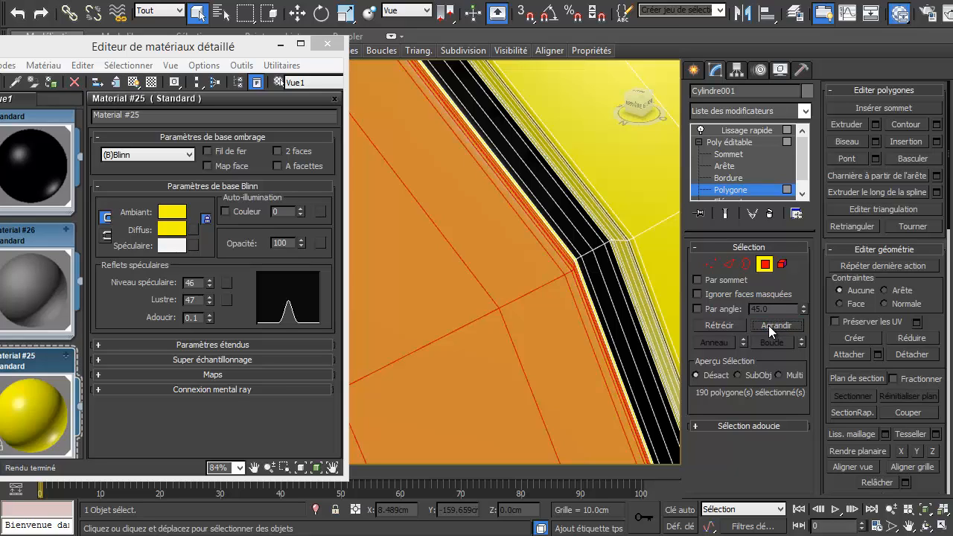
click(768, 326)
click(768, 325)
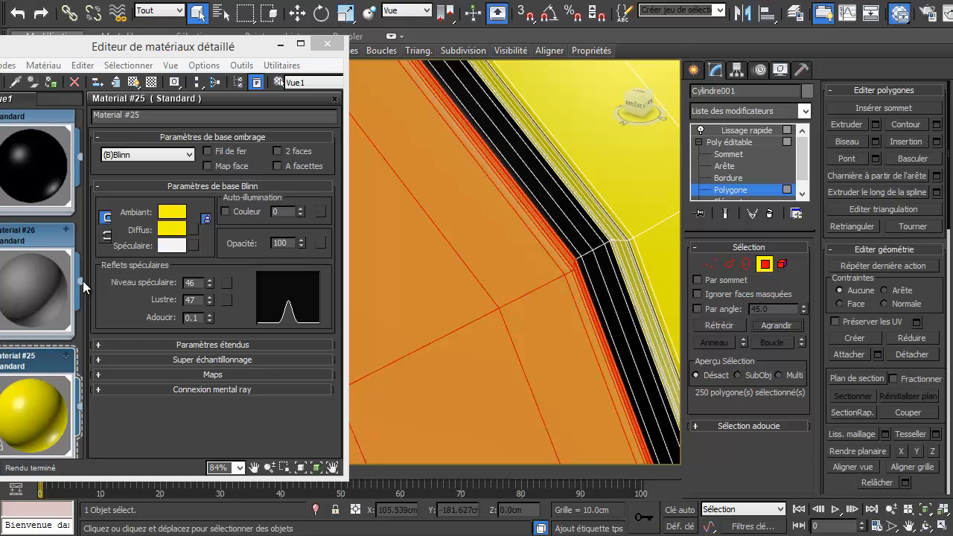
Assign the dark grey Material #26 to the selected rear cap polygons, then leave polygon editing and deselect the megaphone
drag(79, 281, 416, 307)
scroll(438, 307, down, 5)
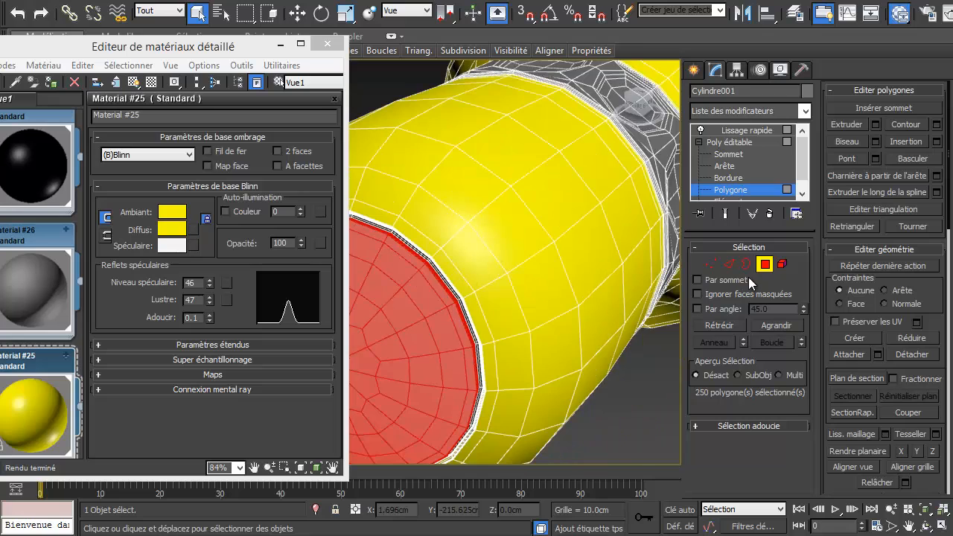
click(765, 263)
click(622, 396)
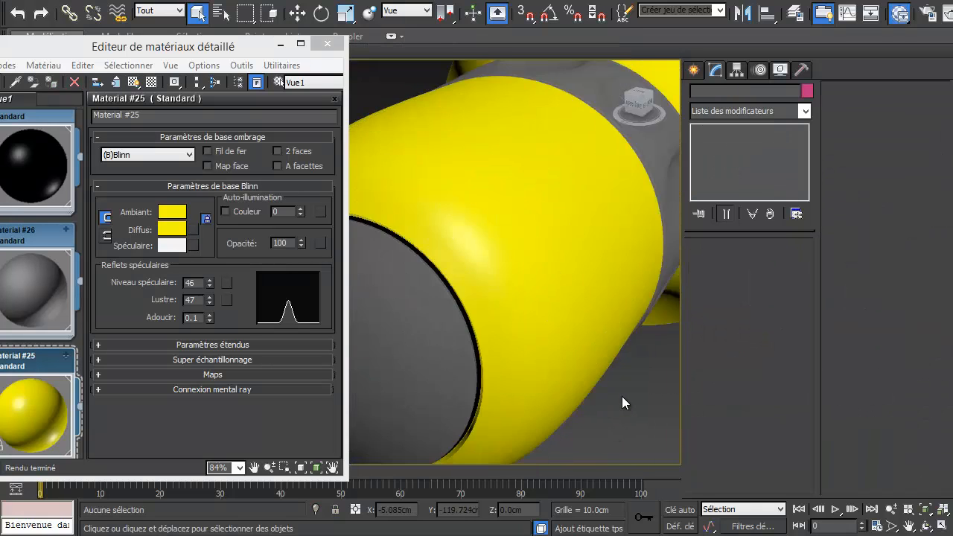
Close the material editor and examine the whole megaphone's shape and materials from the front and side
scroll(622, 396, down, 5)
alt+middle_drag(622, 396, 792, 306)
click(327, 44)
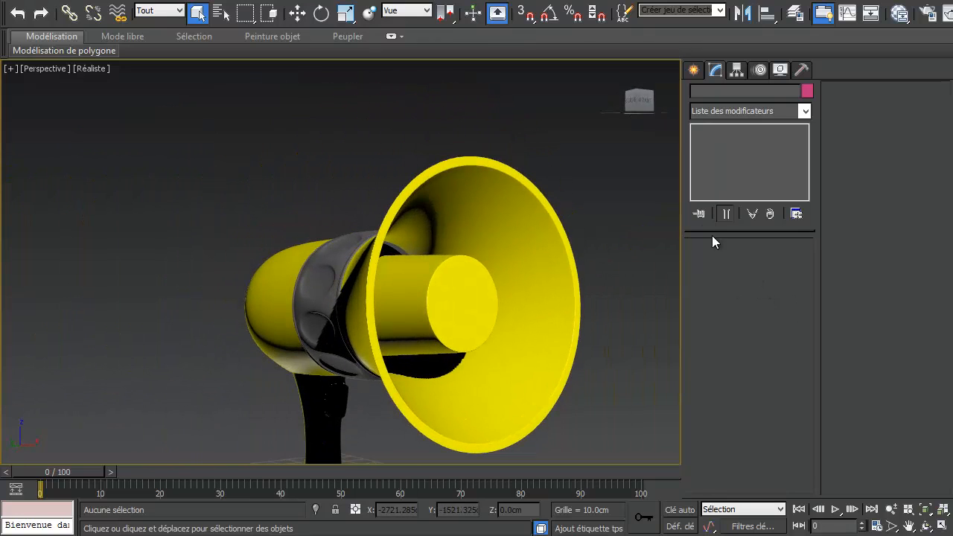
alt+middle_drag(516, 296, 428, 230)
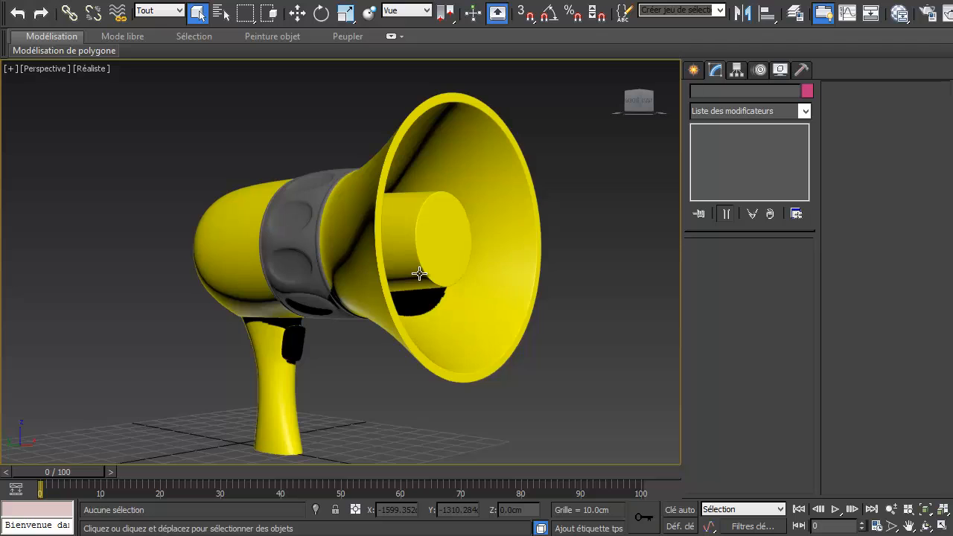
alt+middle_drag(419, 274, 404, 256)
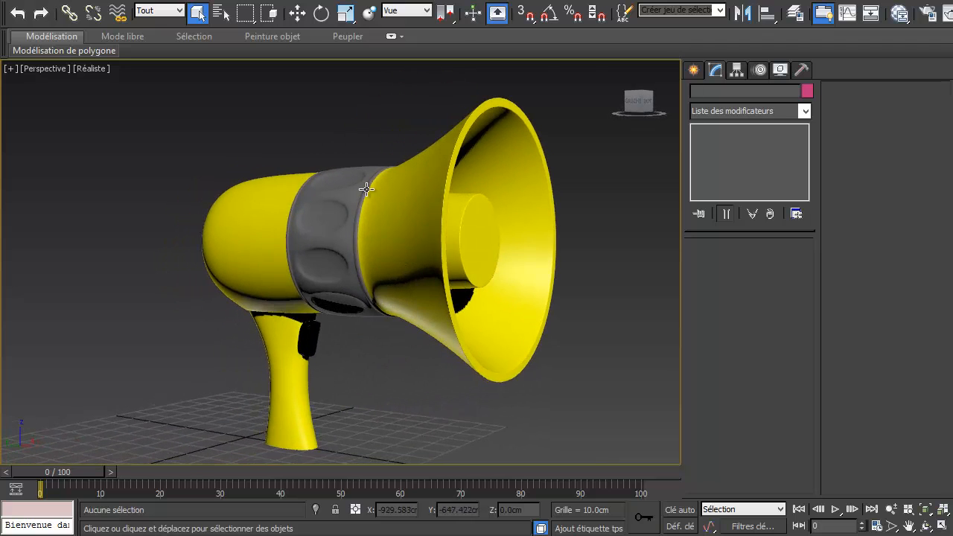
scroll(366, 189, up, 4)
scroll(391, 222, down, 6)
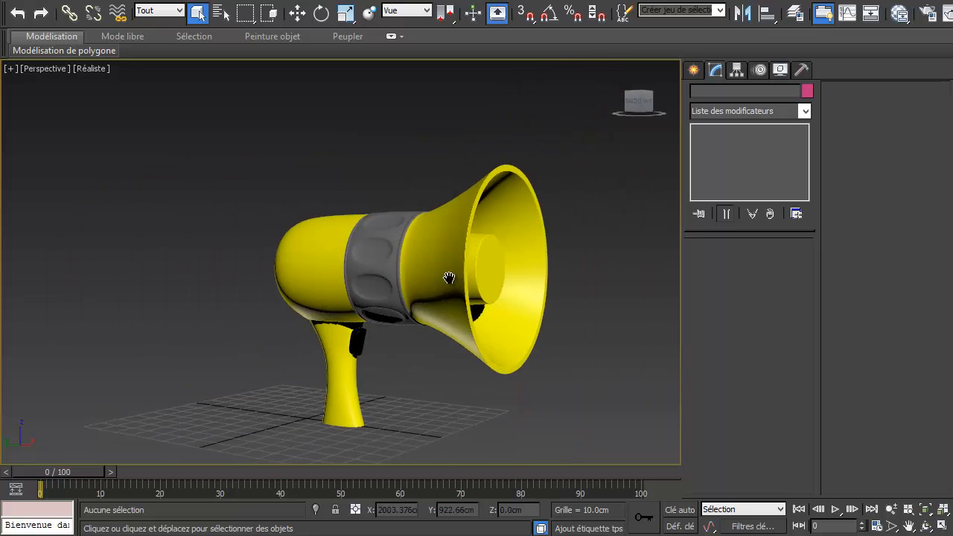
alt+middle_drag(447, 272, 487, 270)
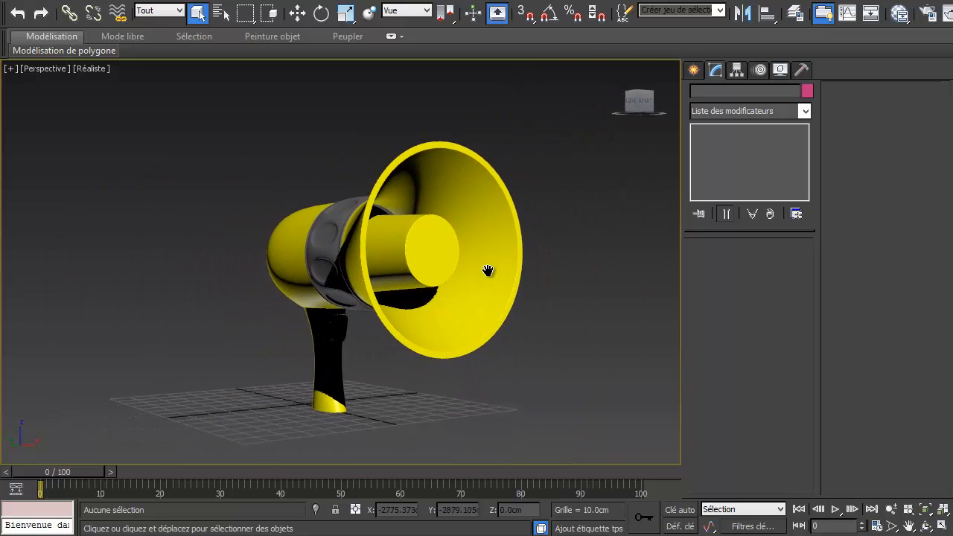